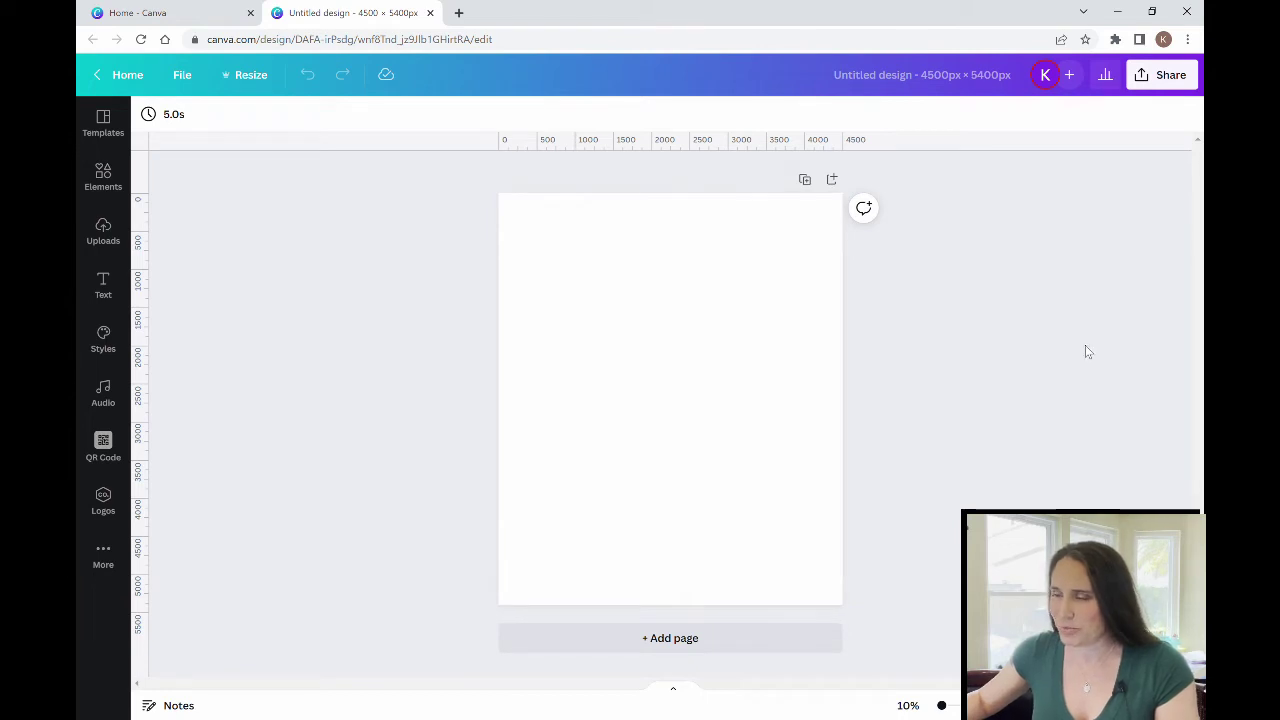
Set the blank page's background color to black.
click(560, 273)
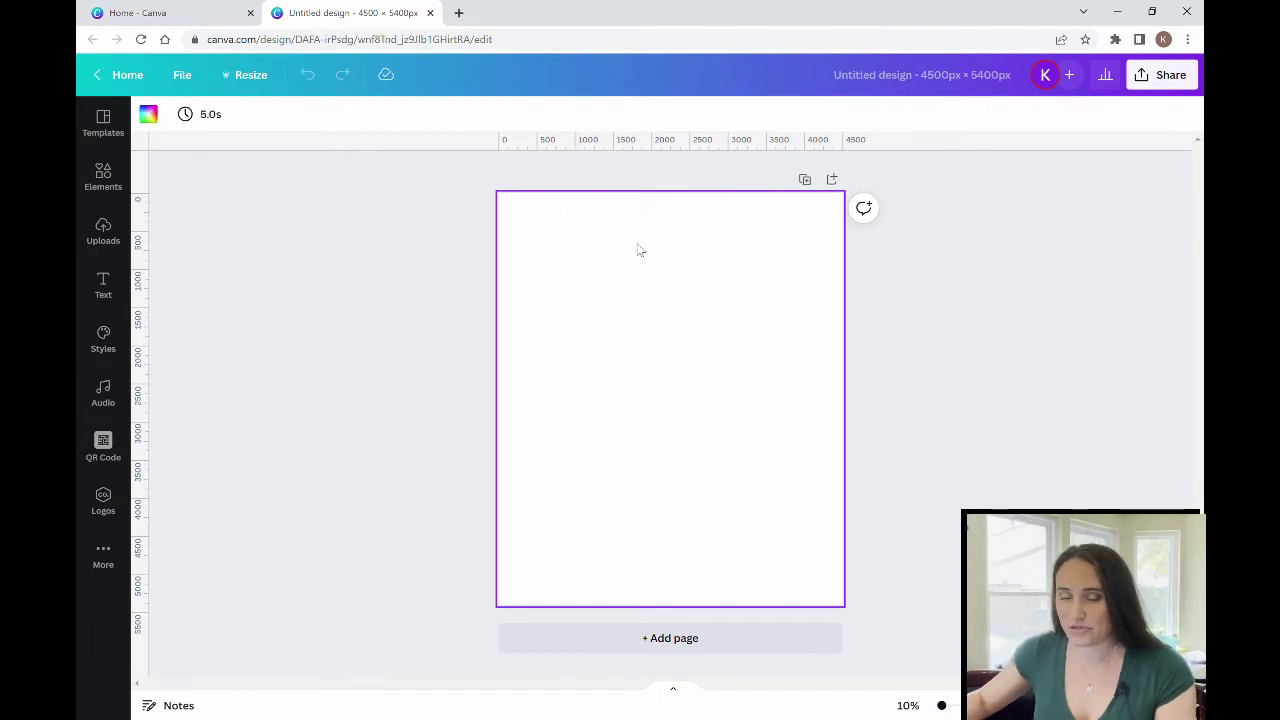
click(150, 115)
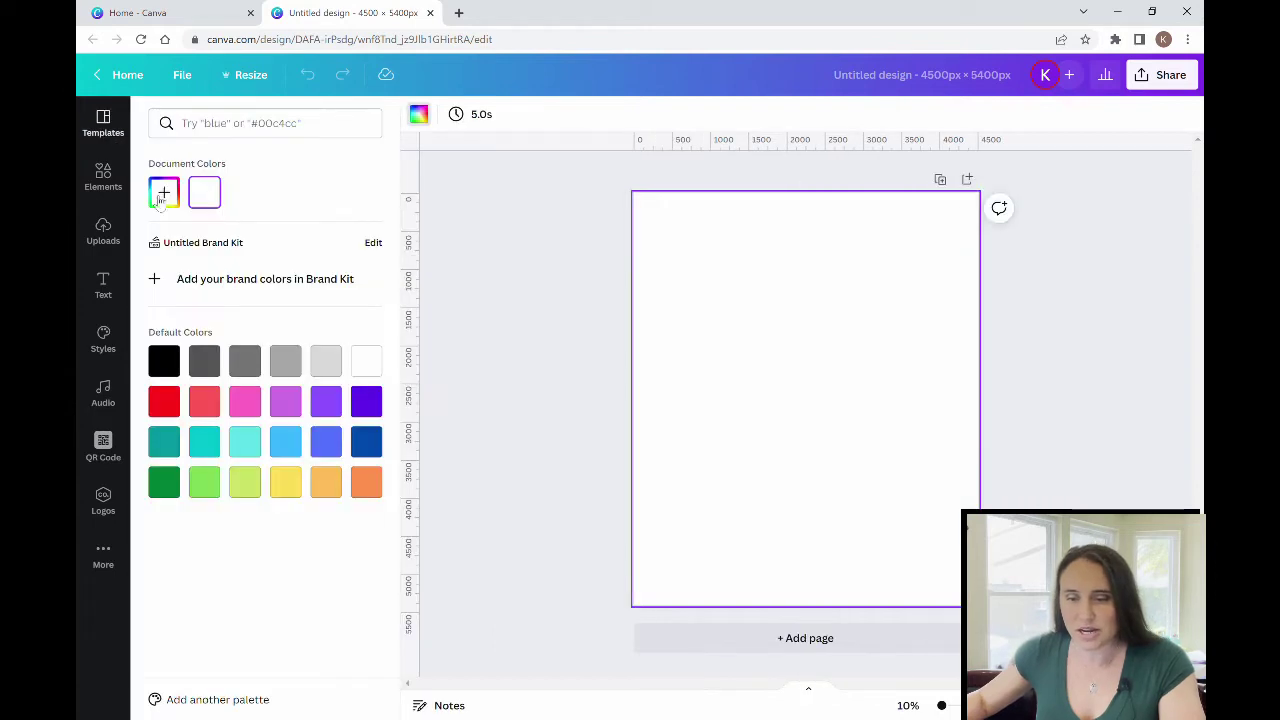
click(168, 364)
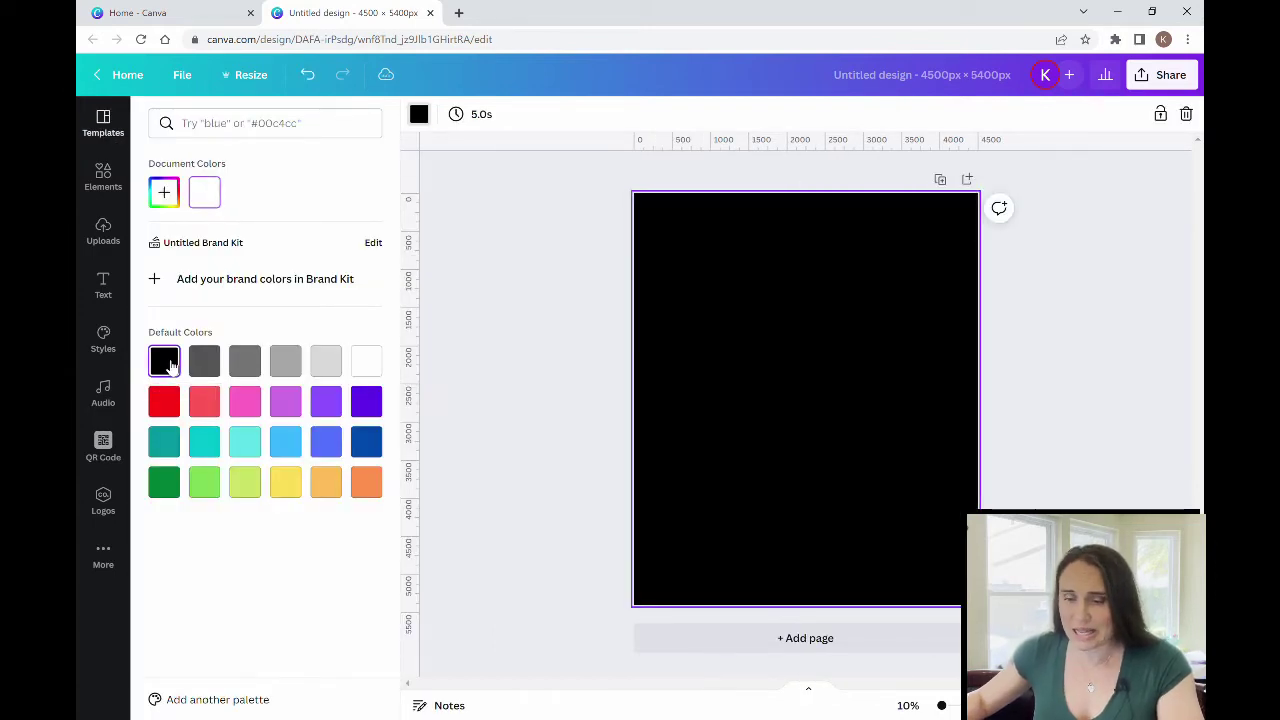
click(480, 359)
click(1015, 360)
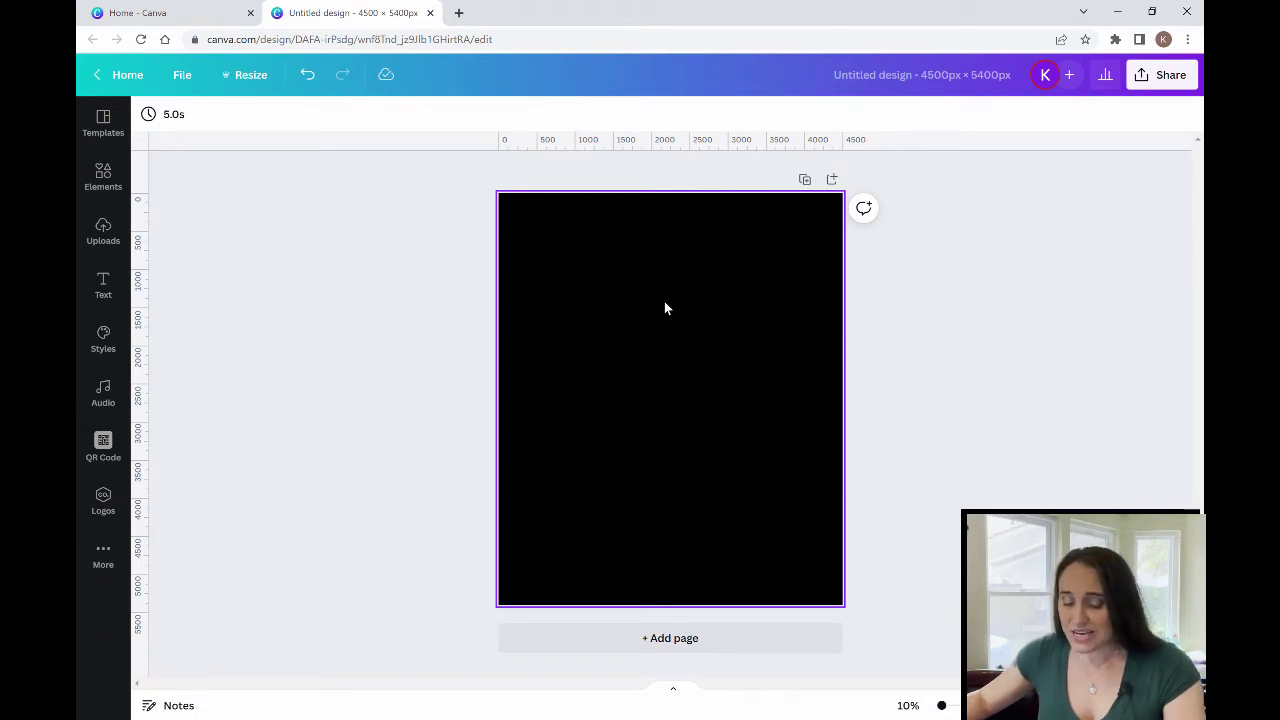
Add a gray circle, enlarge it to about 2650 px wide and center it horizontally, slightly above the page's middle.
key(c)
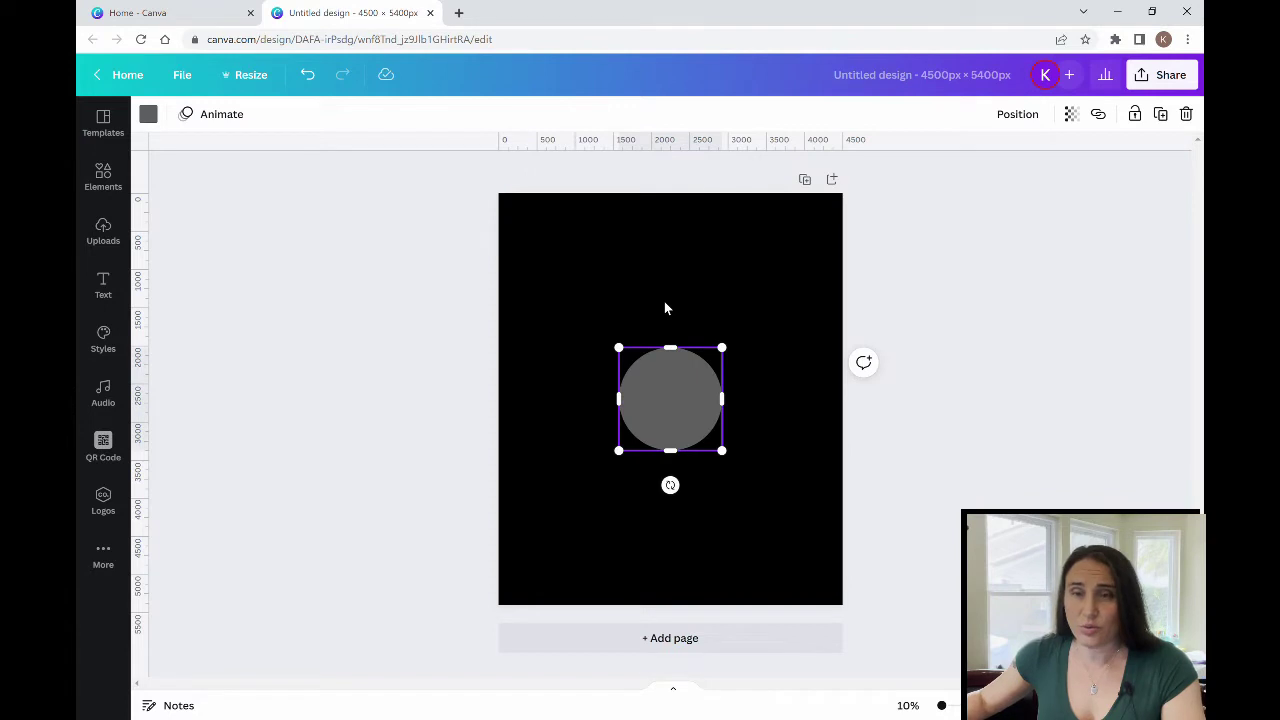
drag(722, 348, 814, 303)
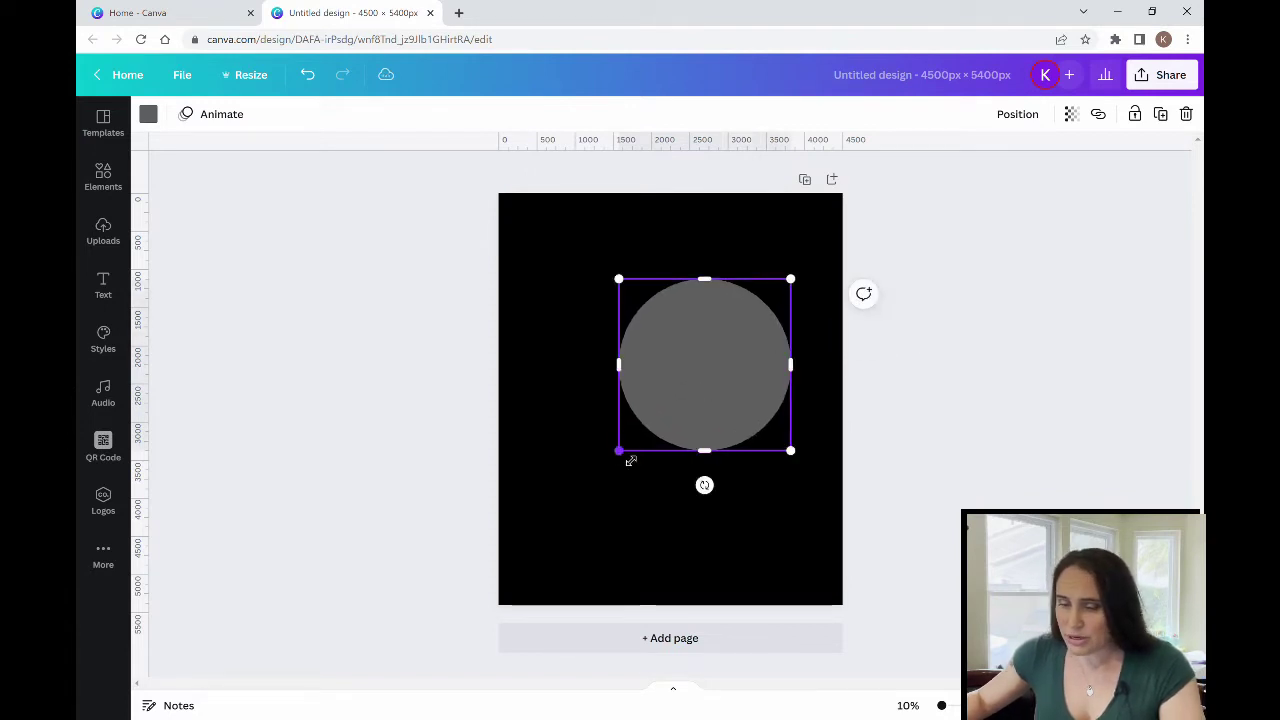
drag(619, 451, 588, 482)
drag(698, 421, 689, 410)
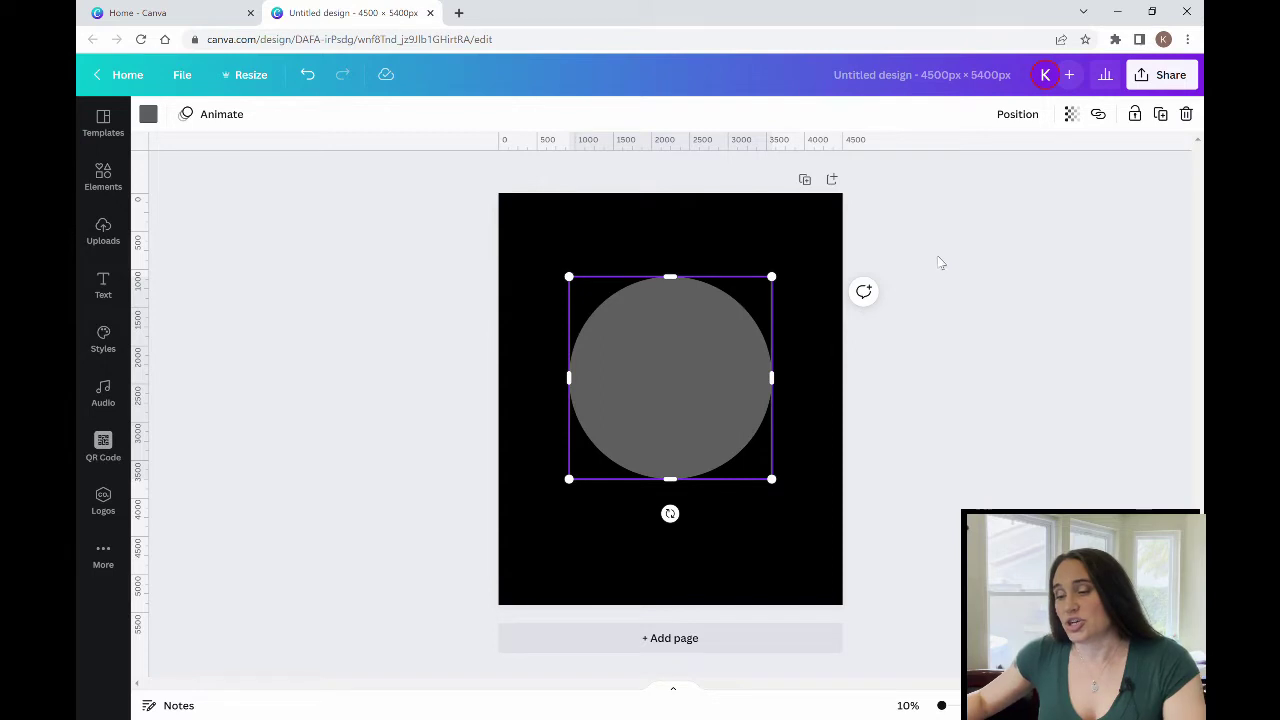
click(975, 270)
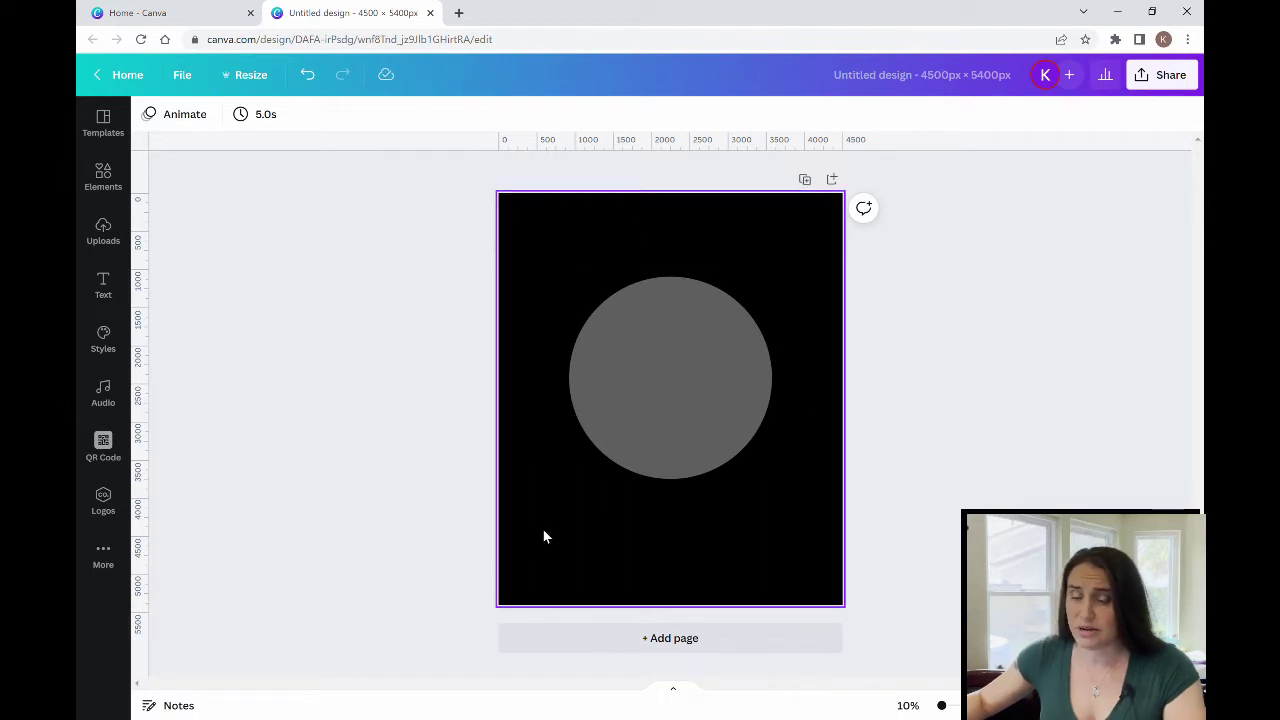
Search the elements library for "sunflowers" and limit the results to graphics.
click(104, 186)
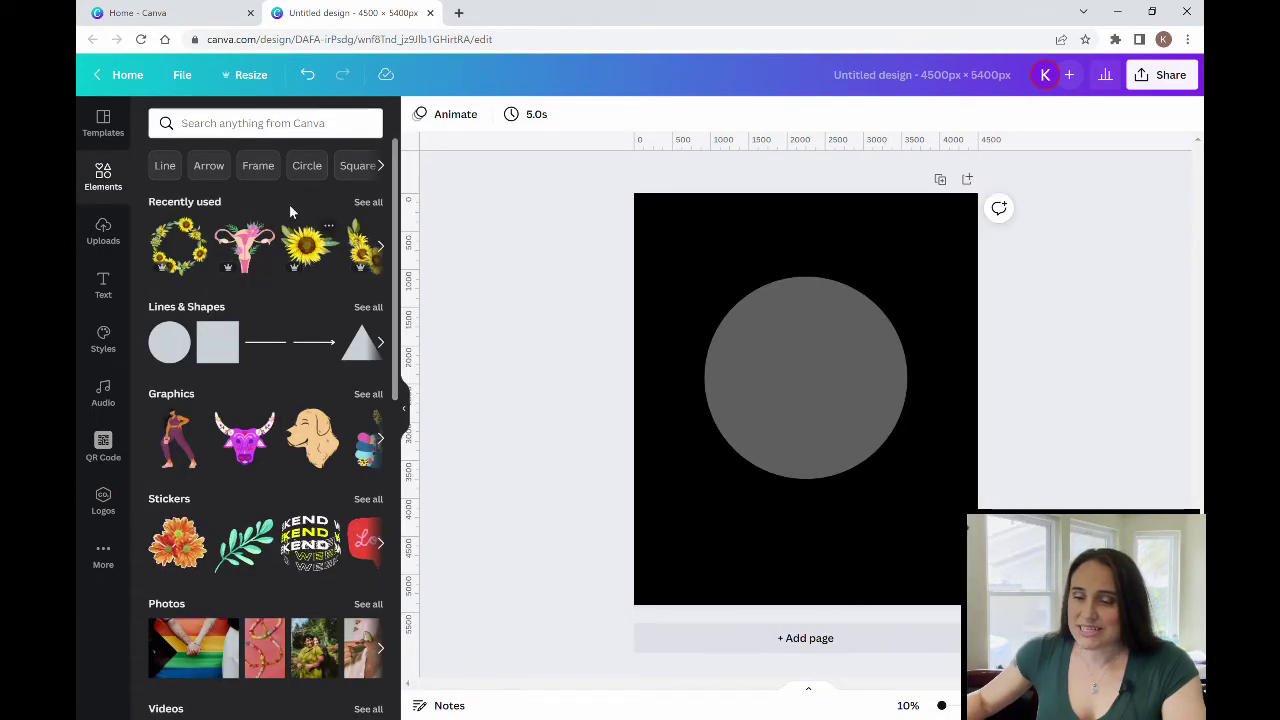
click(262, 127)
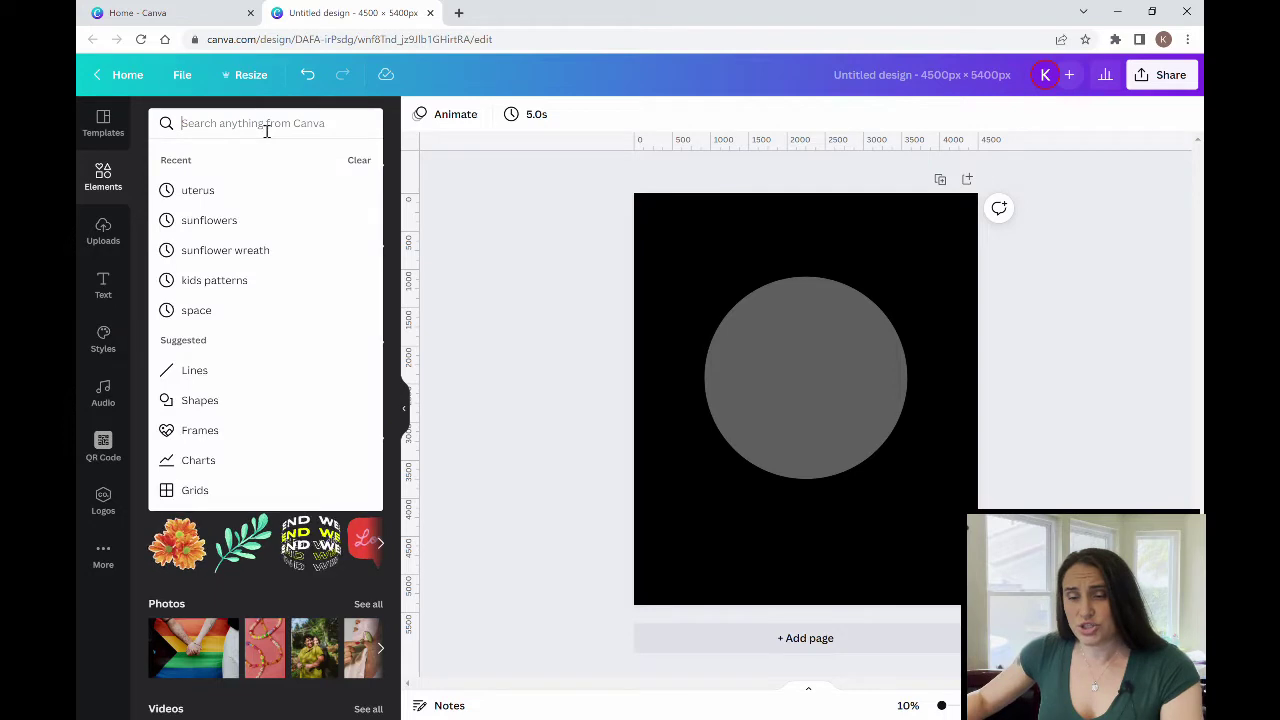
text(su)
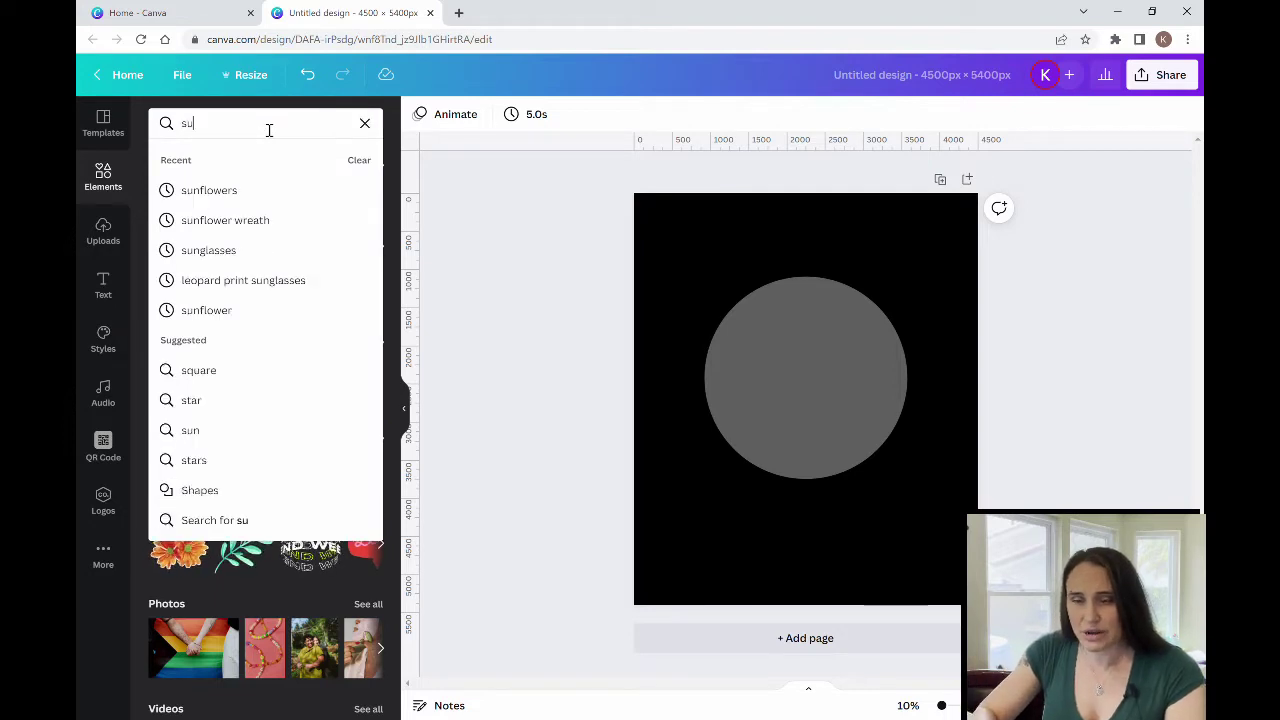
text(nflowers)
key(Return)
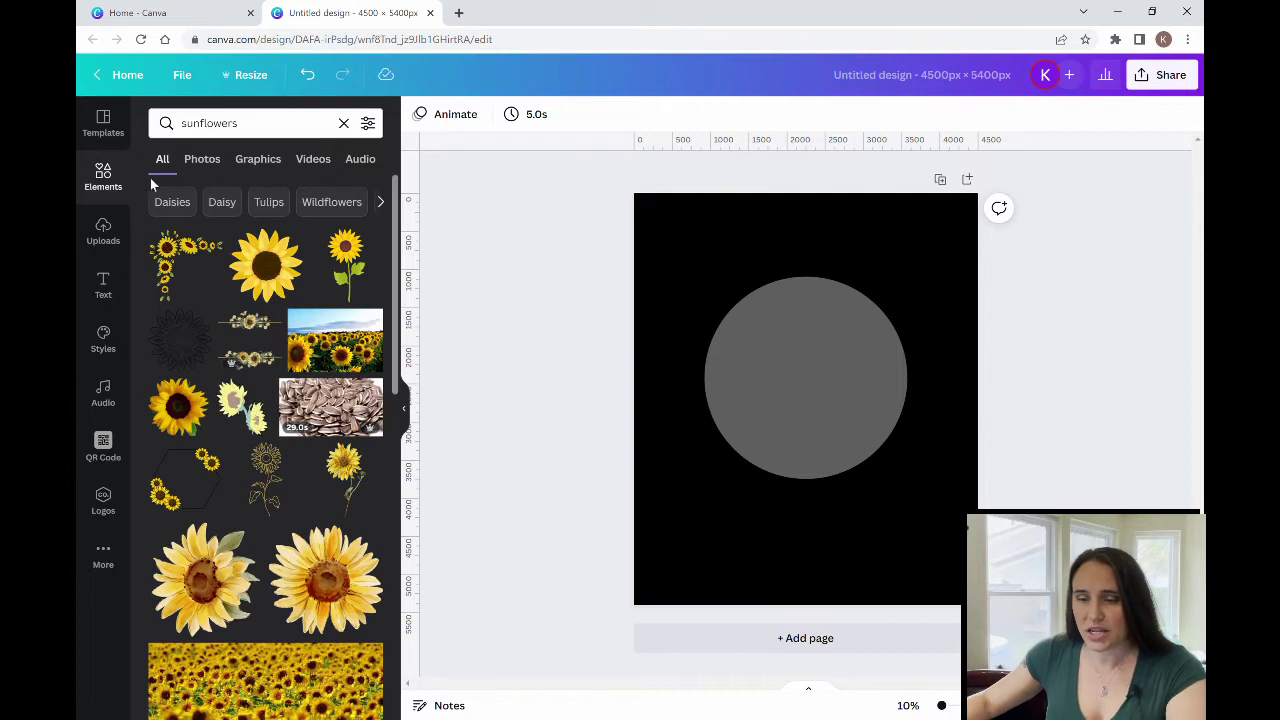
click(257, 162)
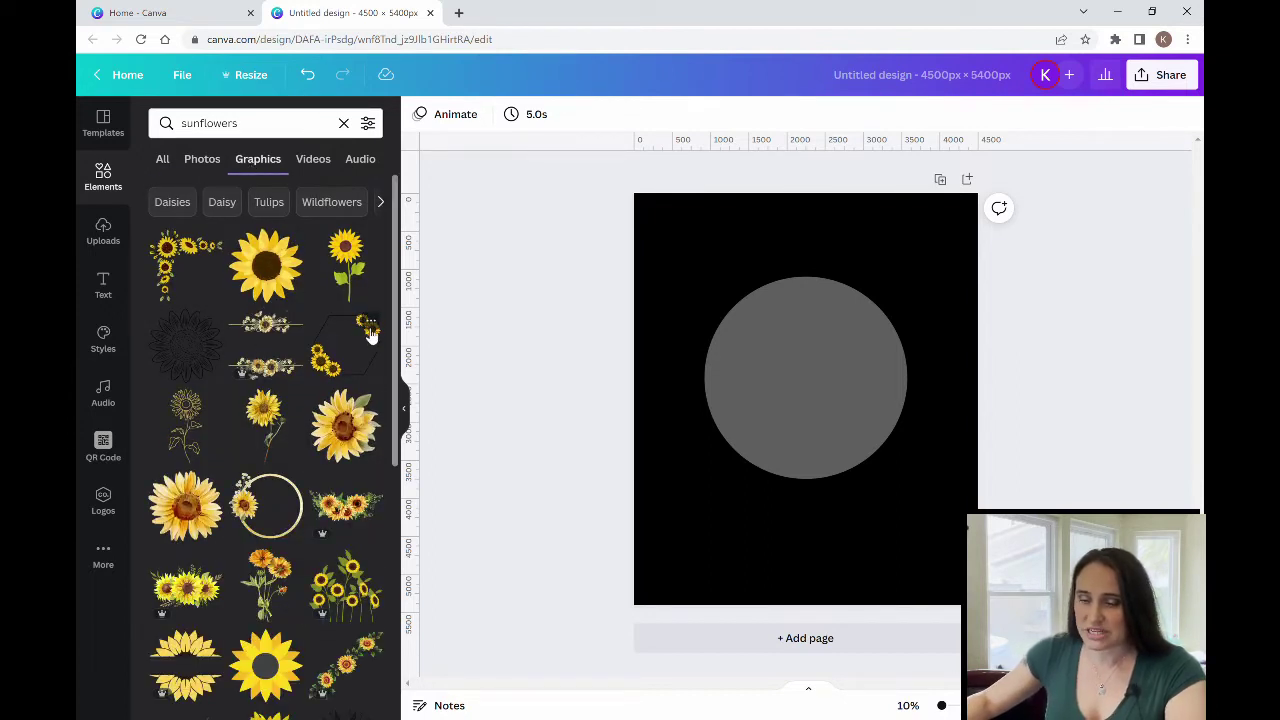
Browse the sunflower graphics for a floral arrangement that could frame the circle.
scroll(286, 343, down, 3)
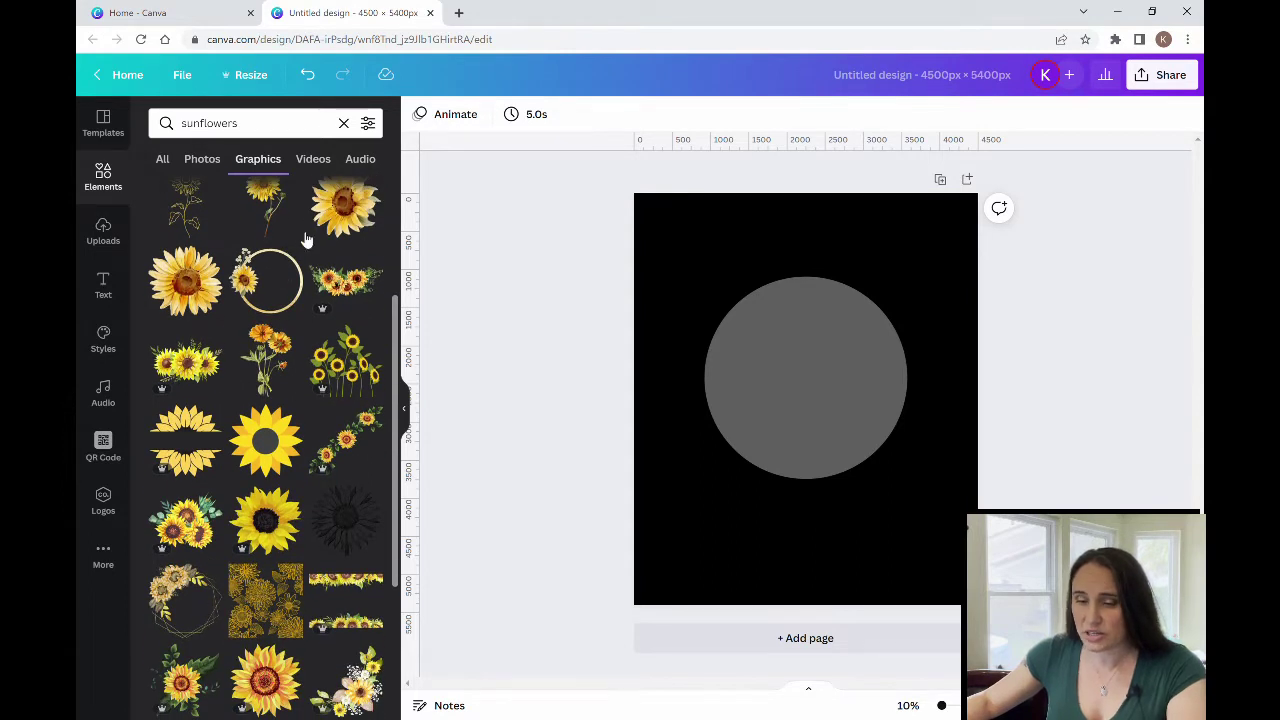
scroll(343, 320, down, 1)
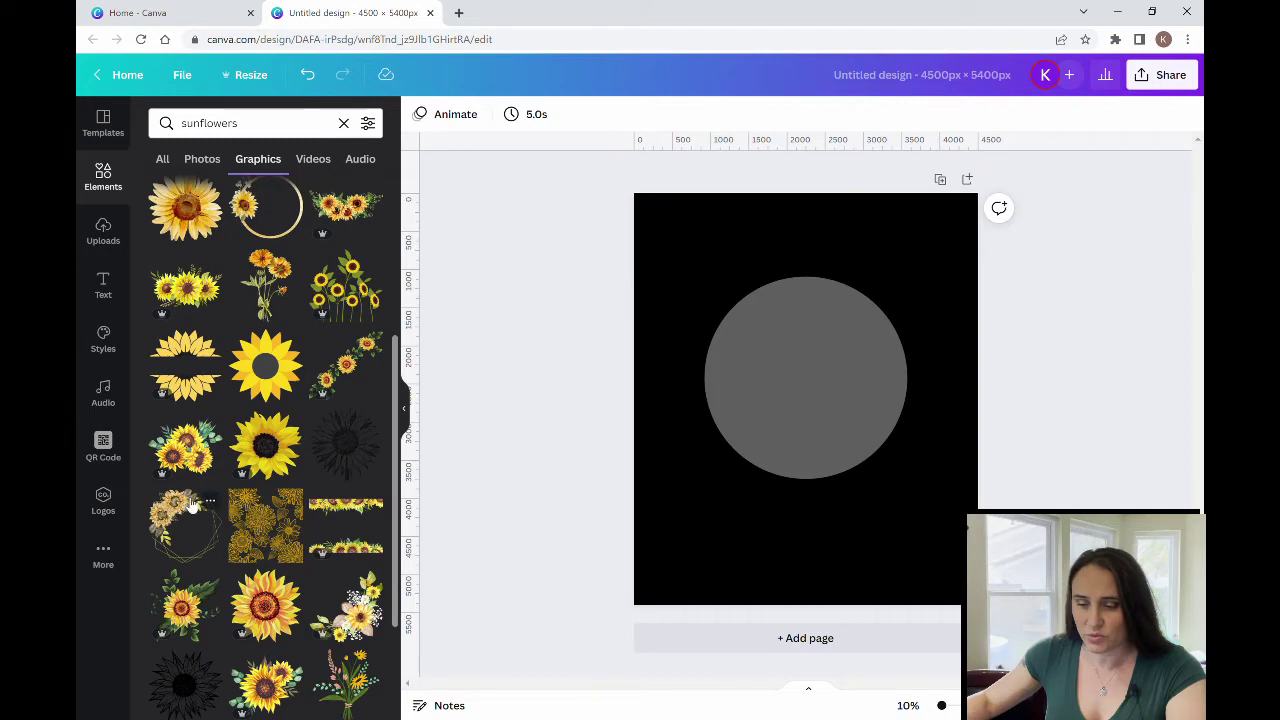
scroll(192, 410, down, 2)
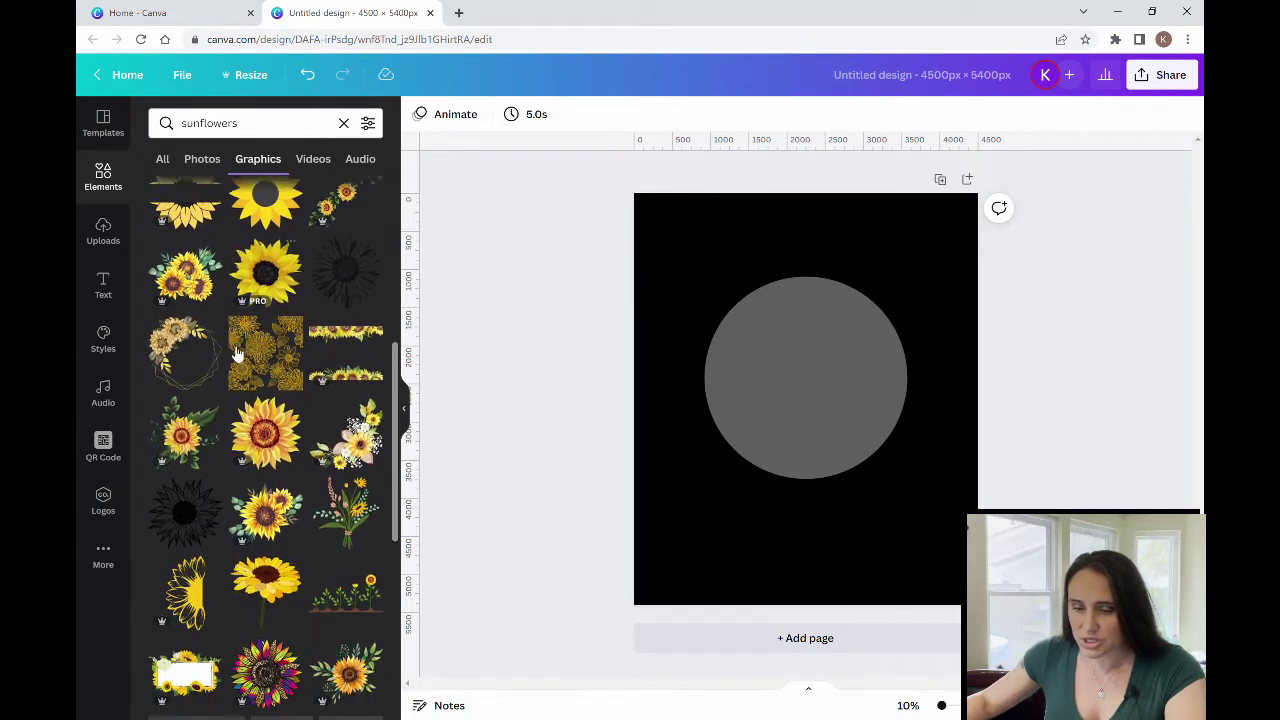
scroll(237, 354, down, 3)
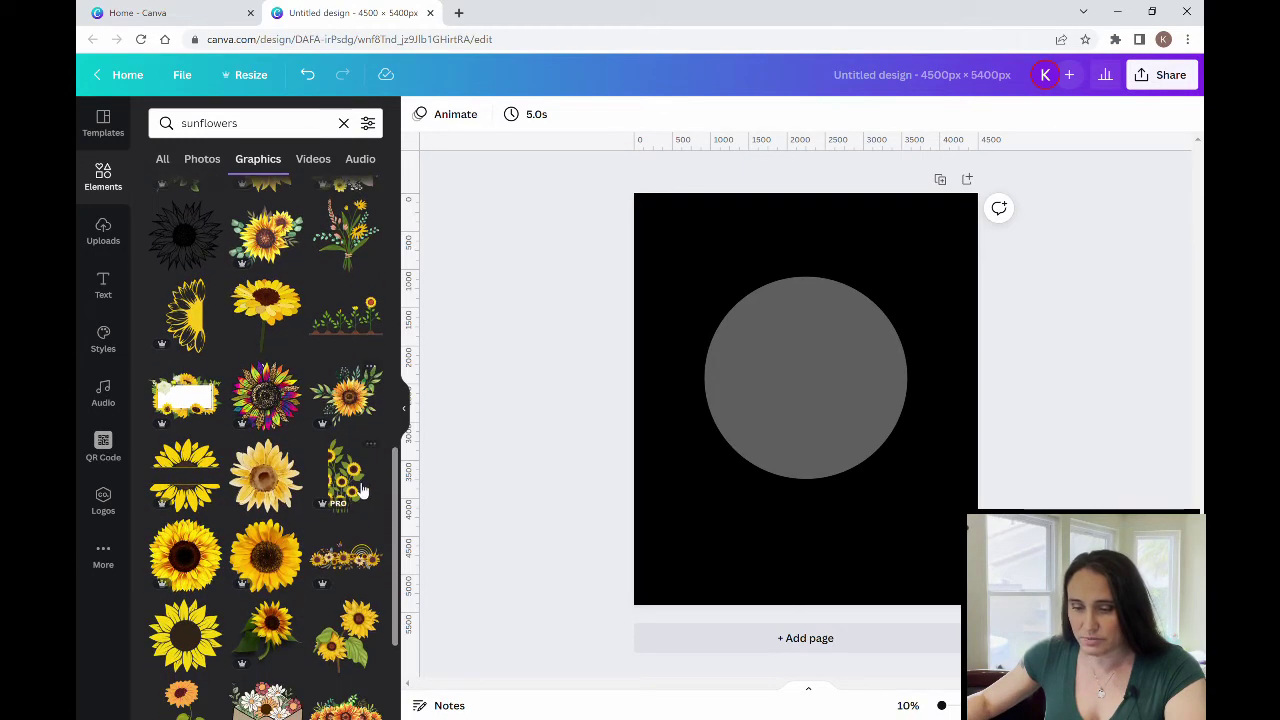
scroll(363, 490, down, 3)
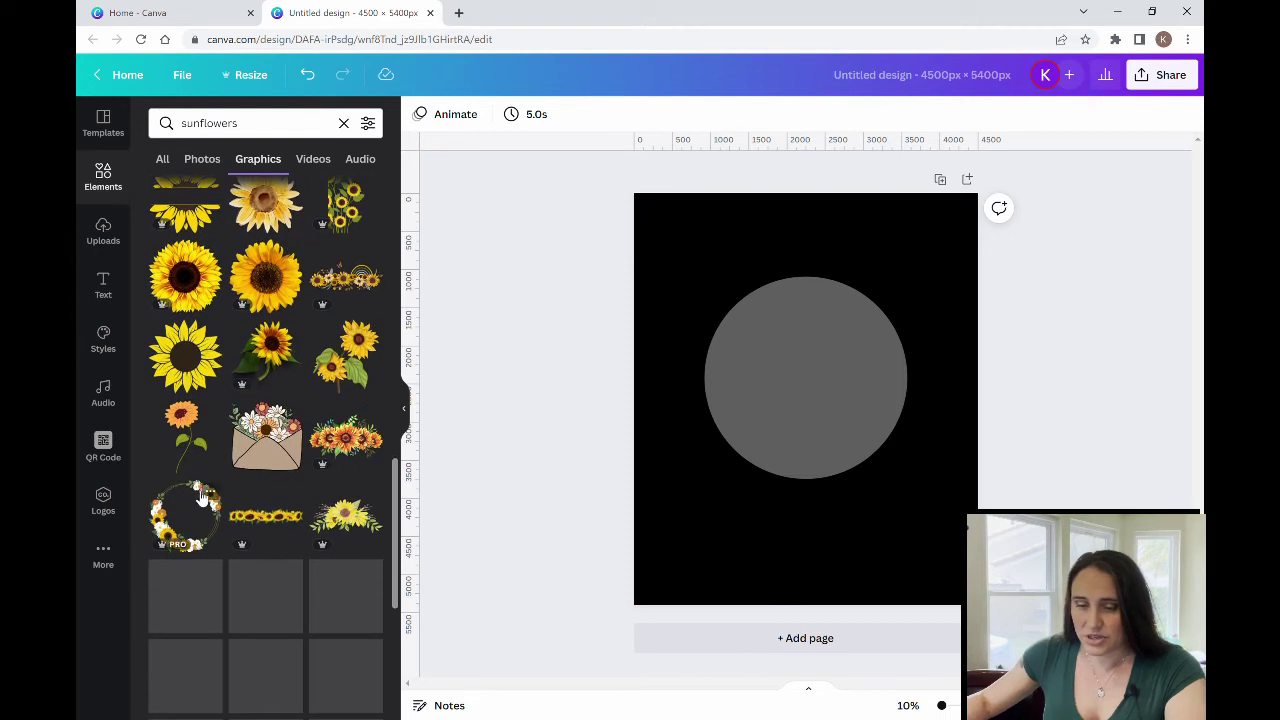
scroll(185, 490, down, 3)
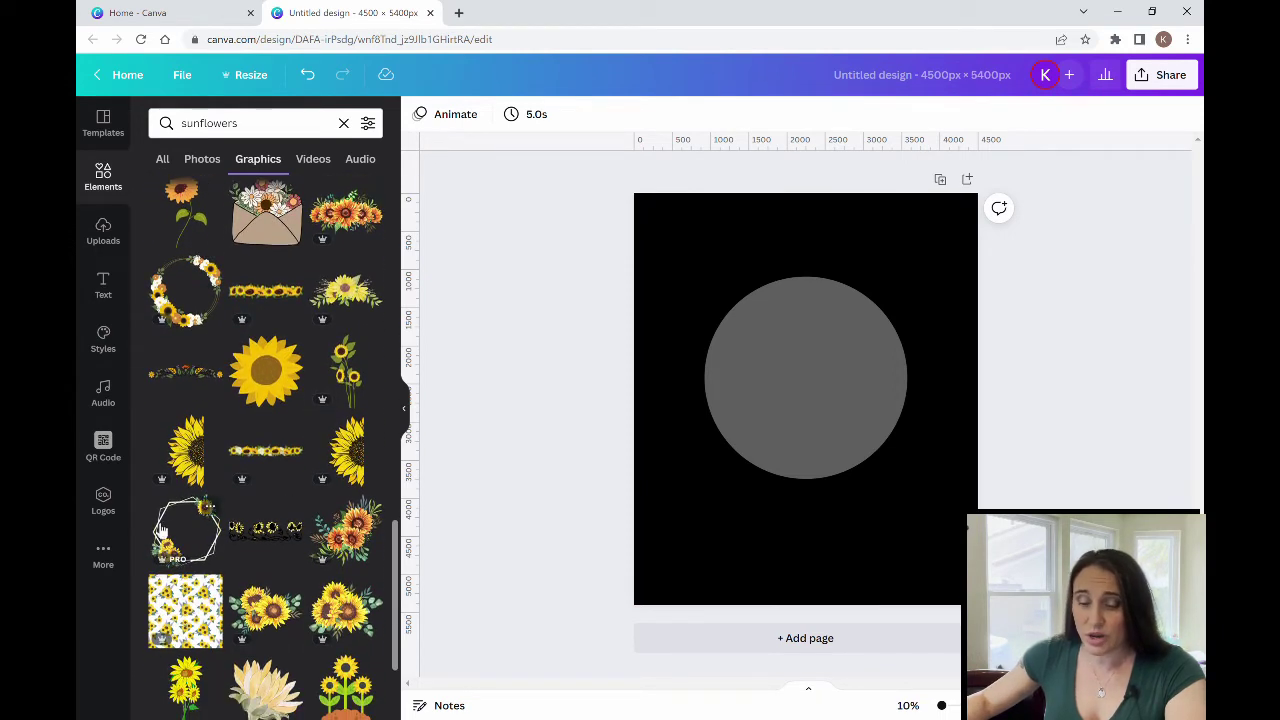
scroll(215, 530, down, 2)
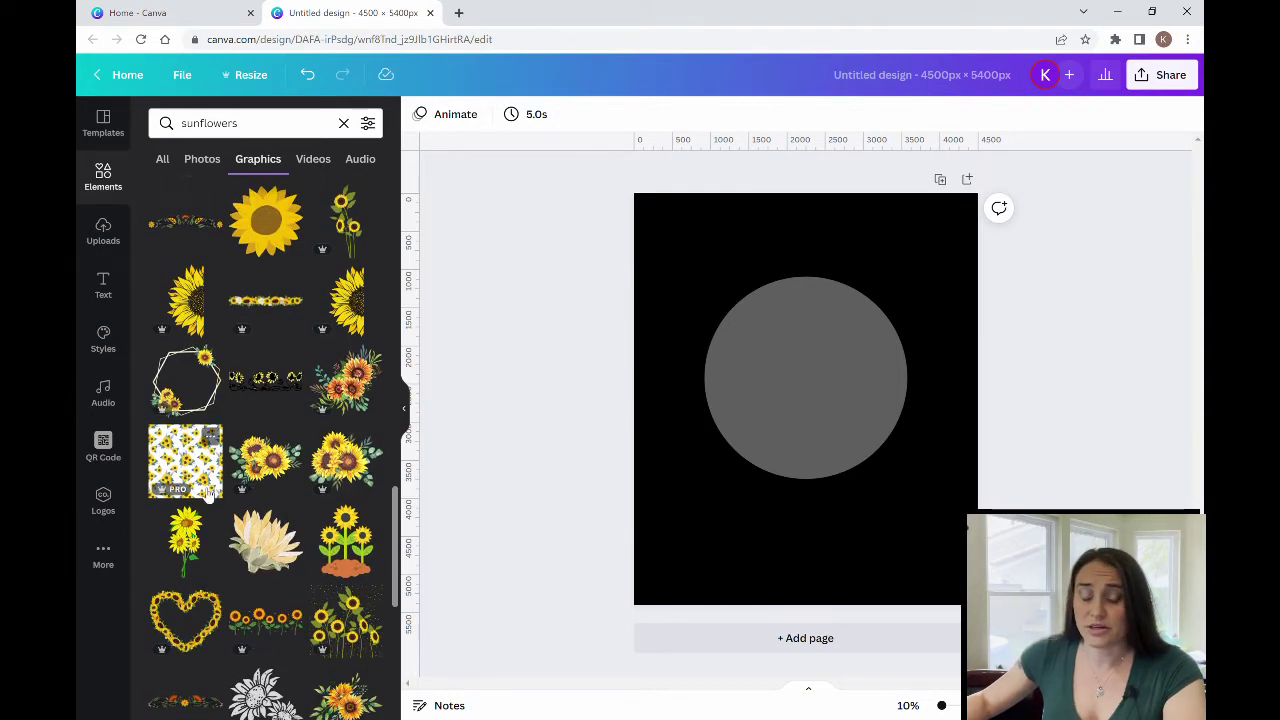
scroll(286, 501, down, 2)
scroll(290, 495, down, 2)
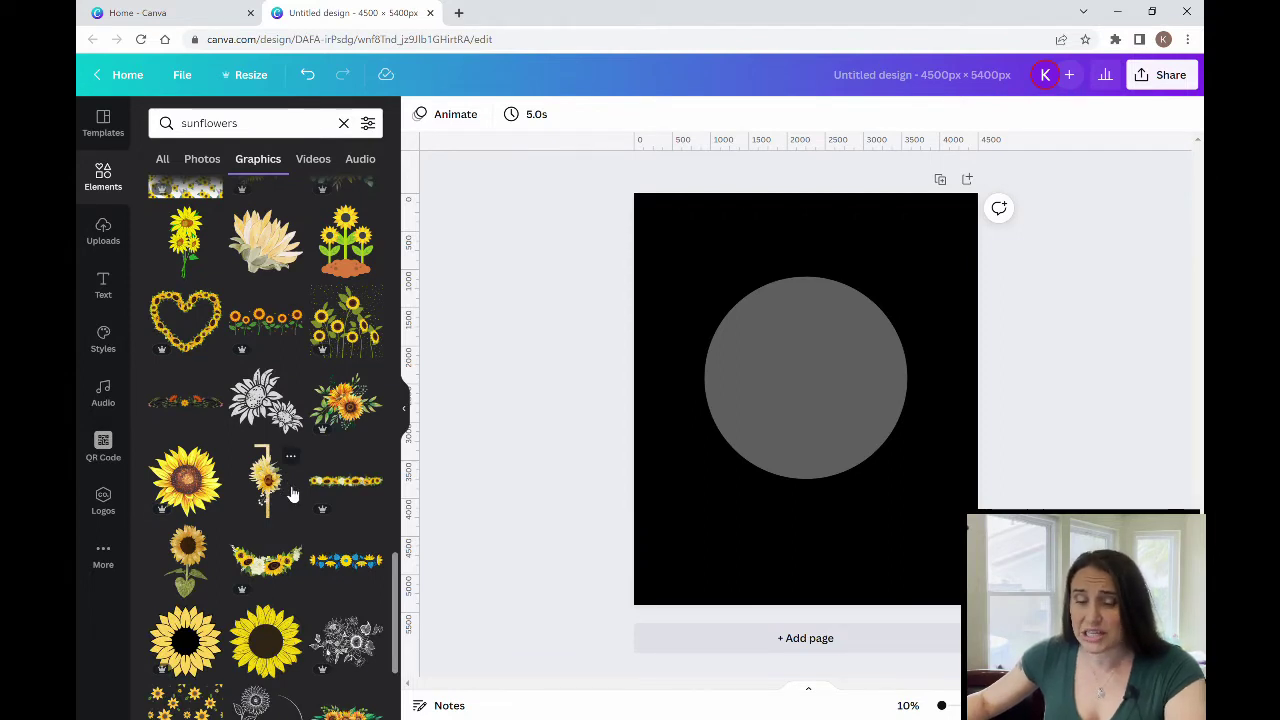
scroll(318, 366, down, 3)
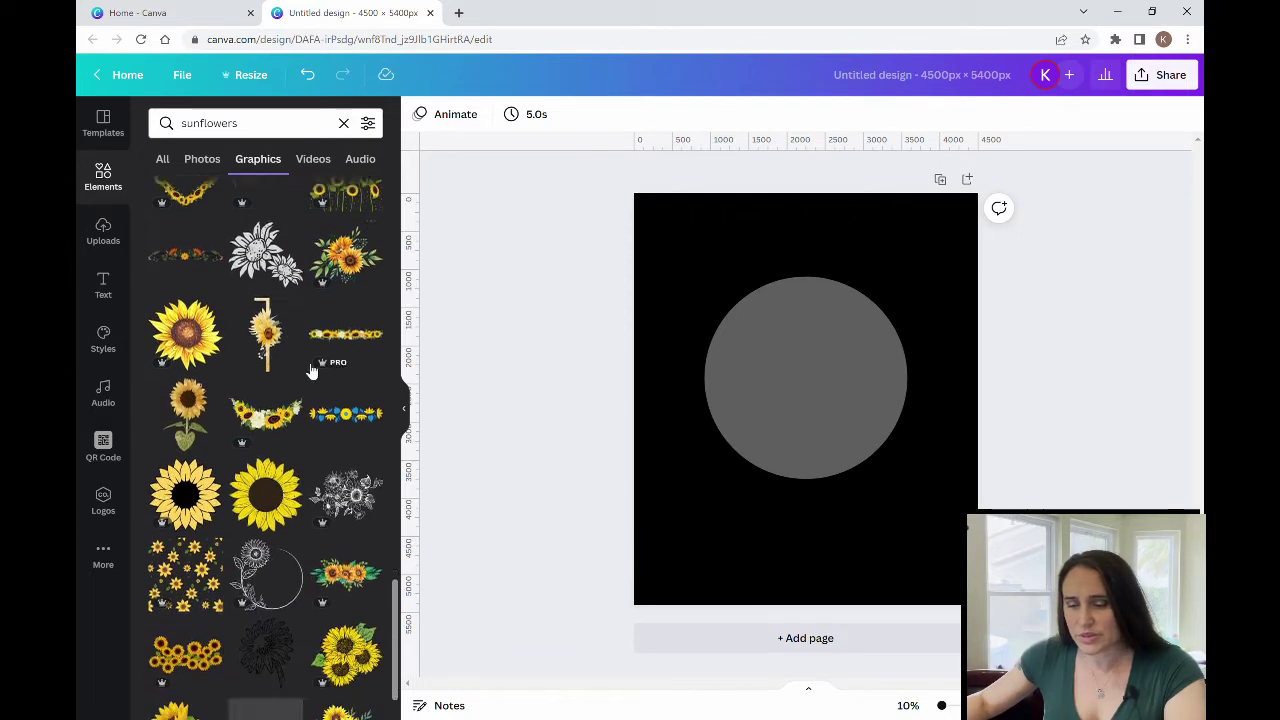
scroll(340, 560, down, 3)
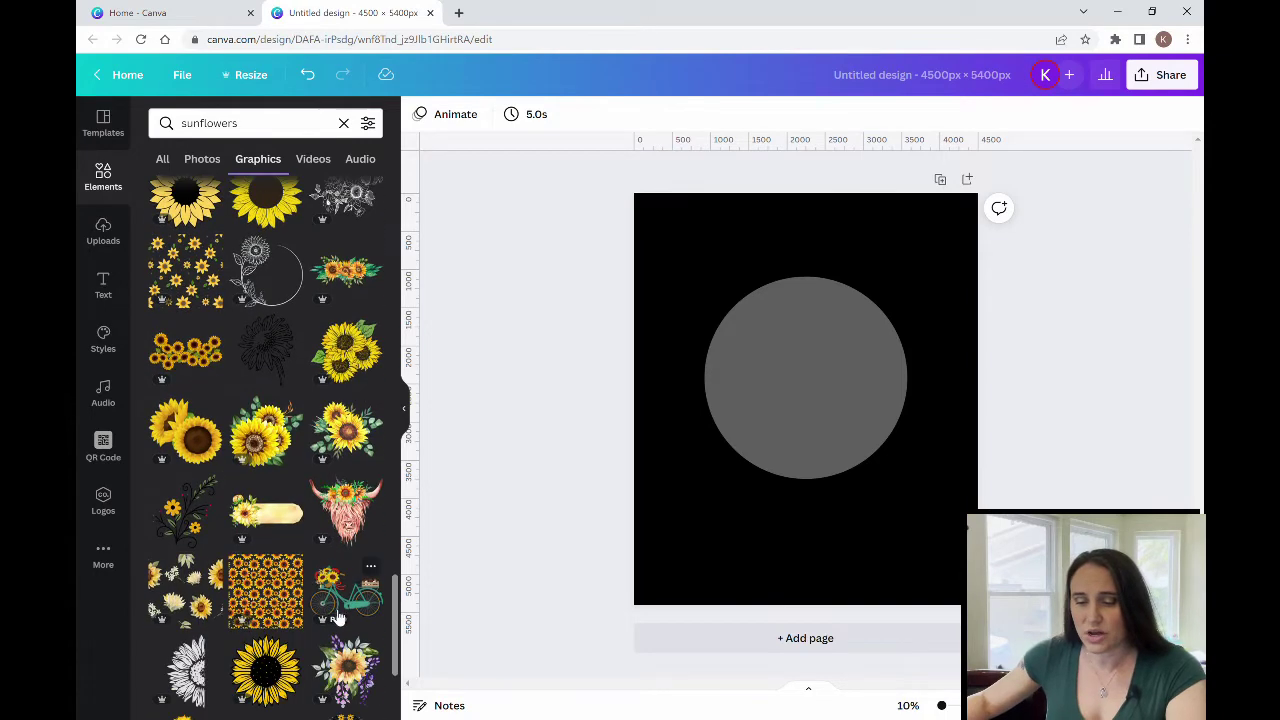
scroll(313, 532, down, 2)
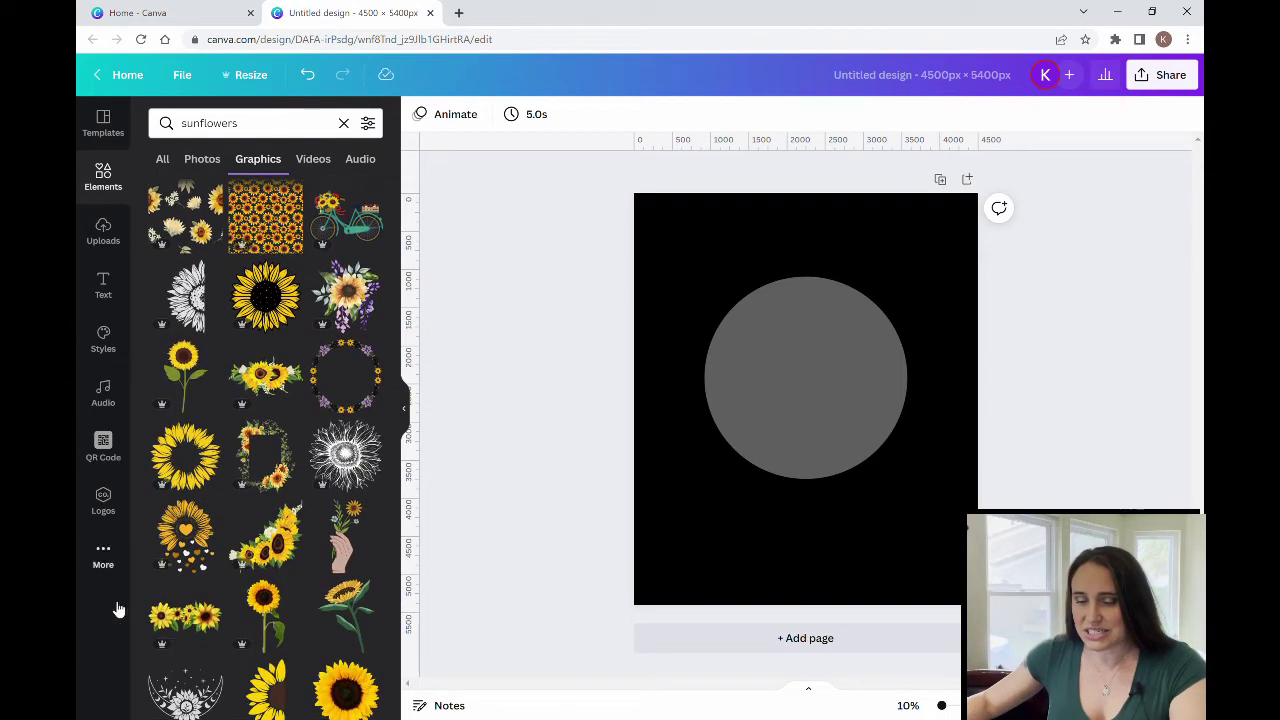
scroll(268, 668, down, 1)
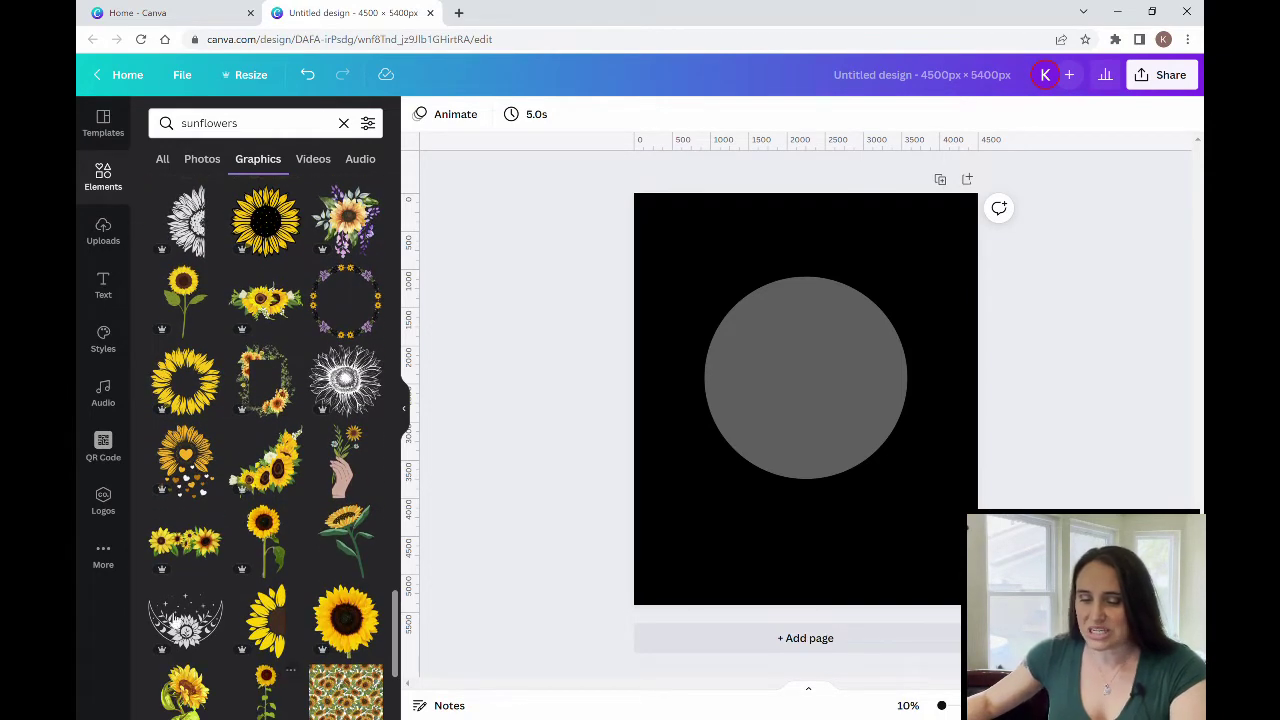
scroll(222, 515, down, 2)
scroll(287, 572, down, 1)
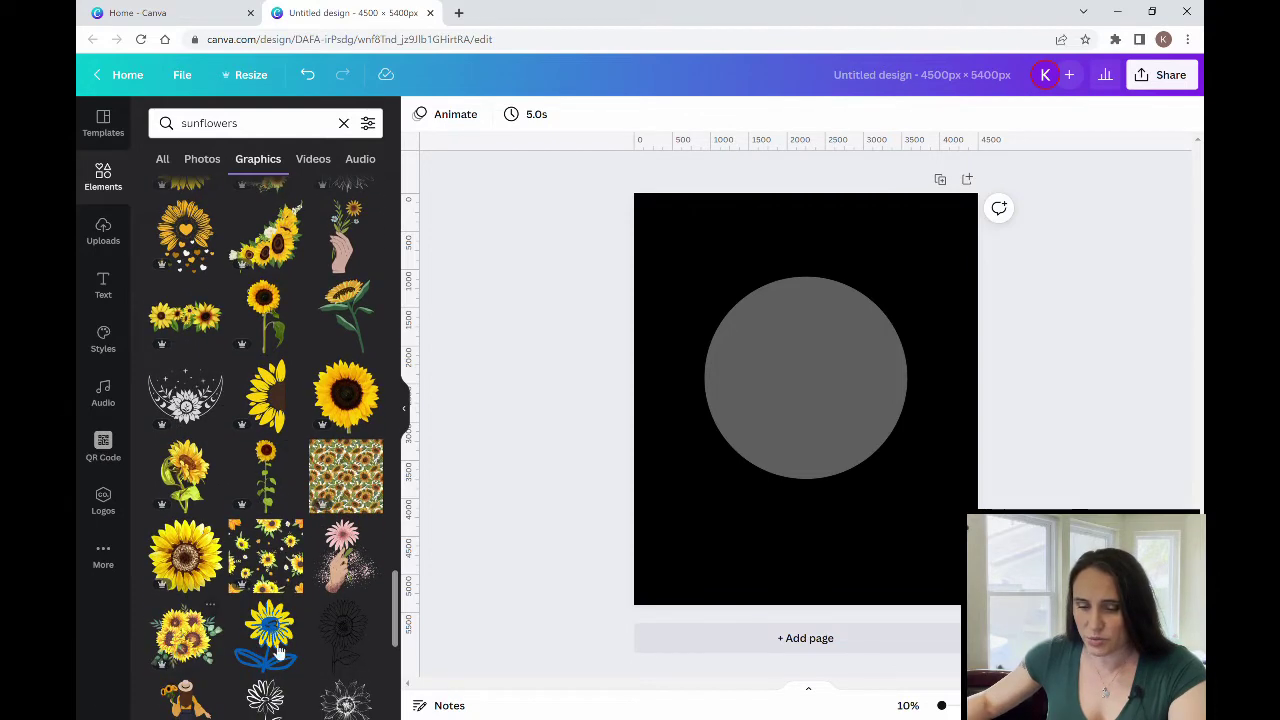
scroll(323, 597, down, 3)
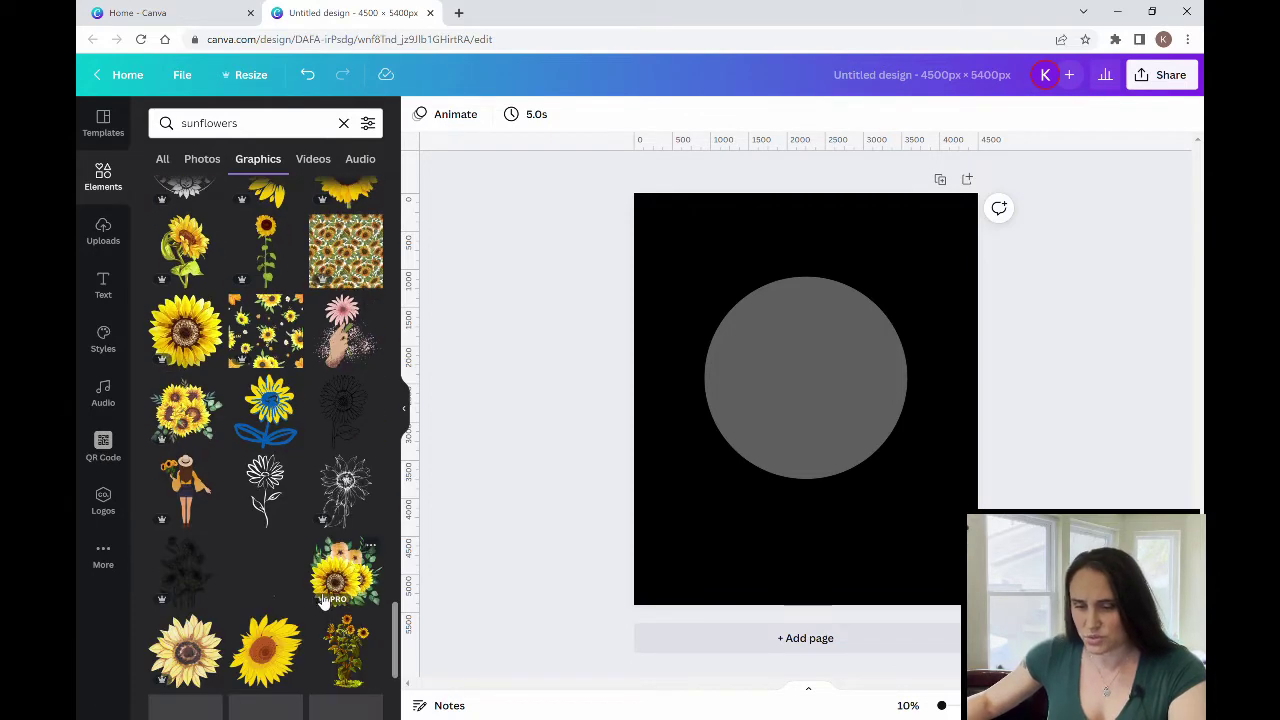
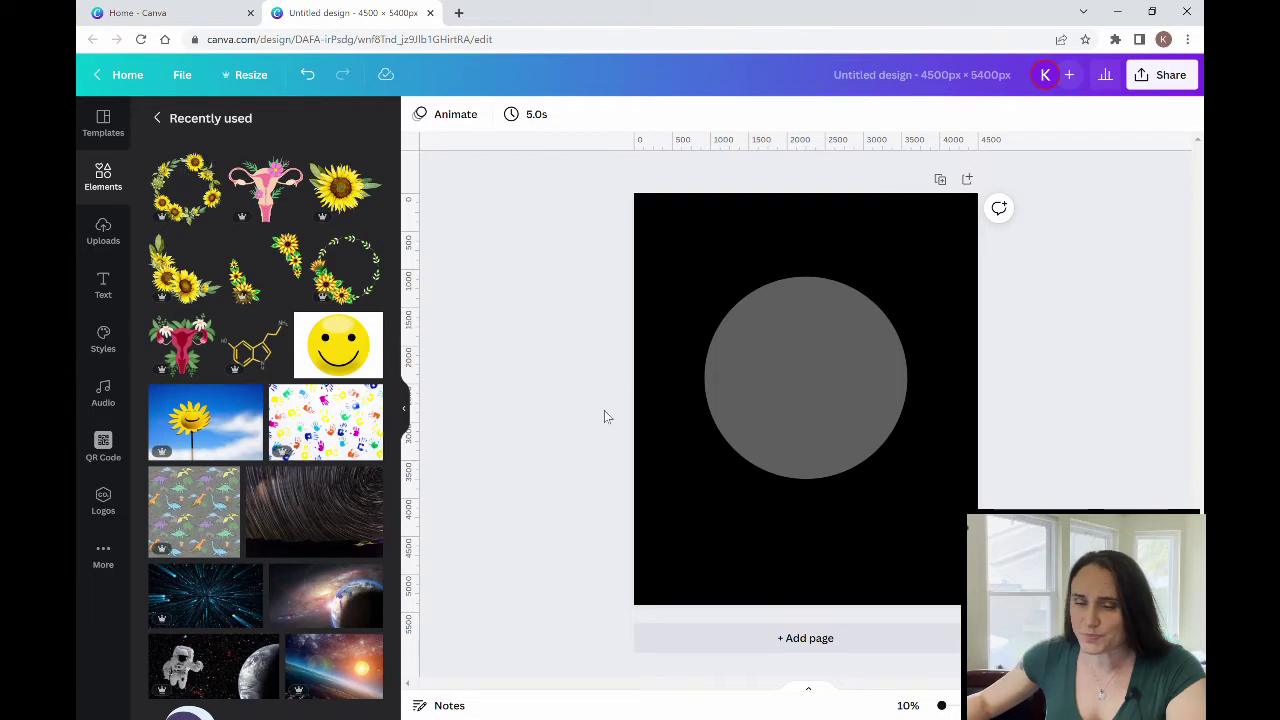
Add the recently used graphic with sunflower clusters in two opposite corners, and set the page background to white.
click(283, 270)
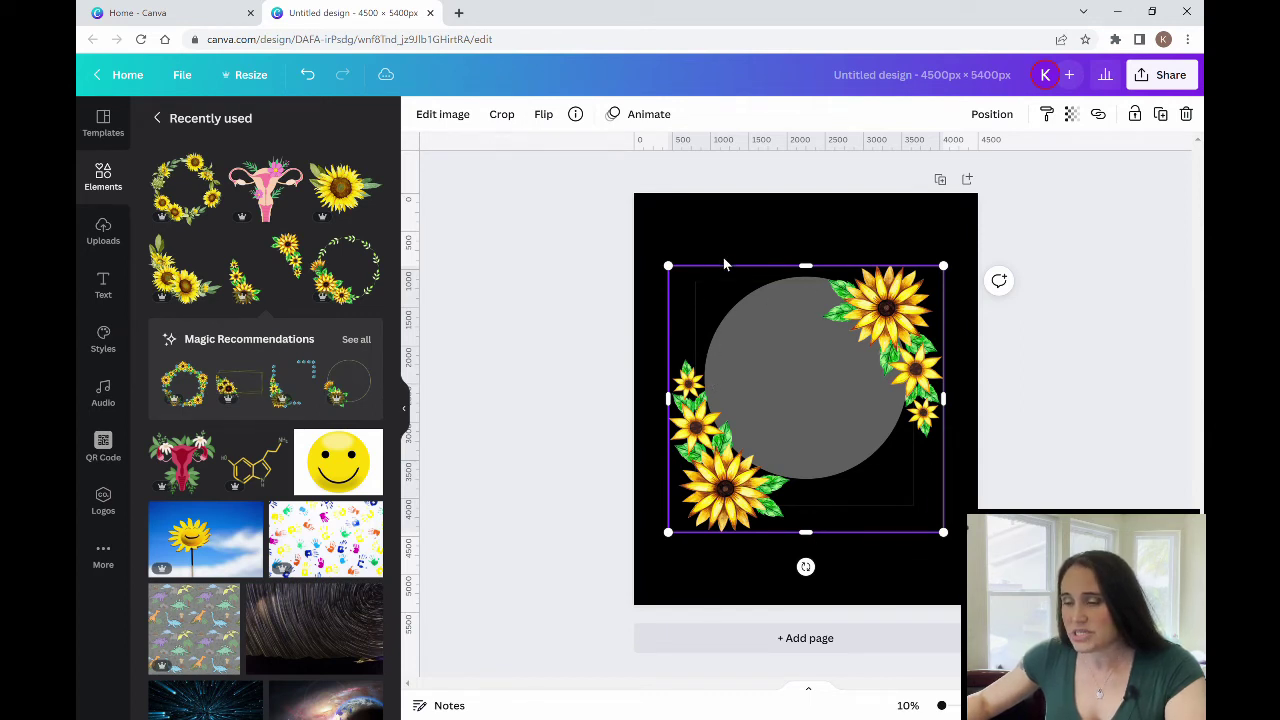
click(663, 217)
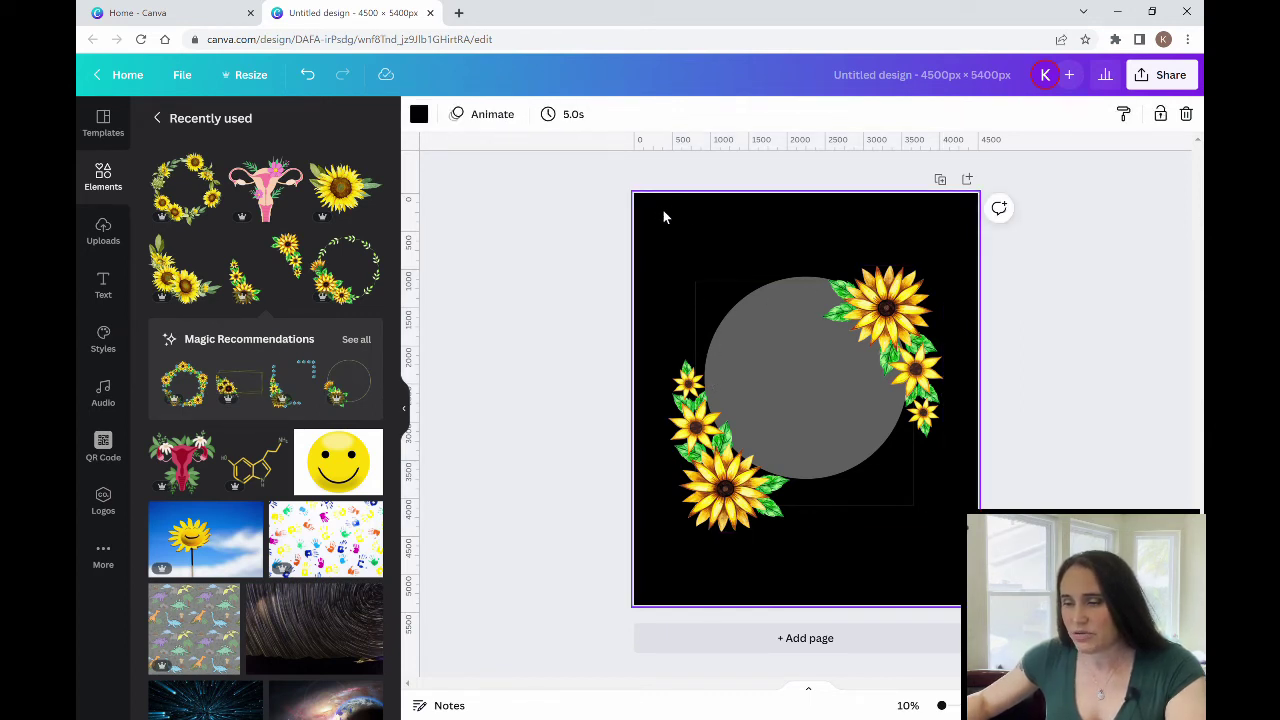
click(420, 117)
click(366, 437)
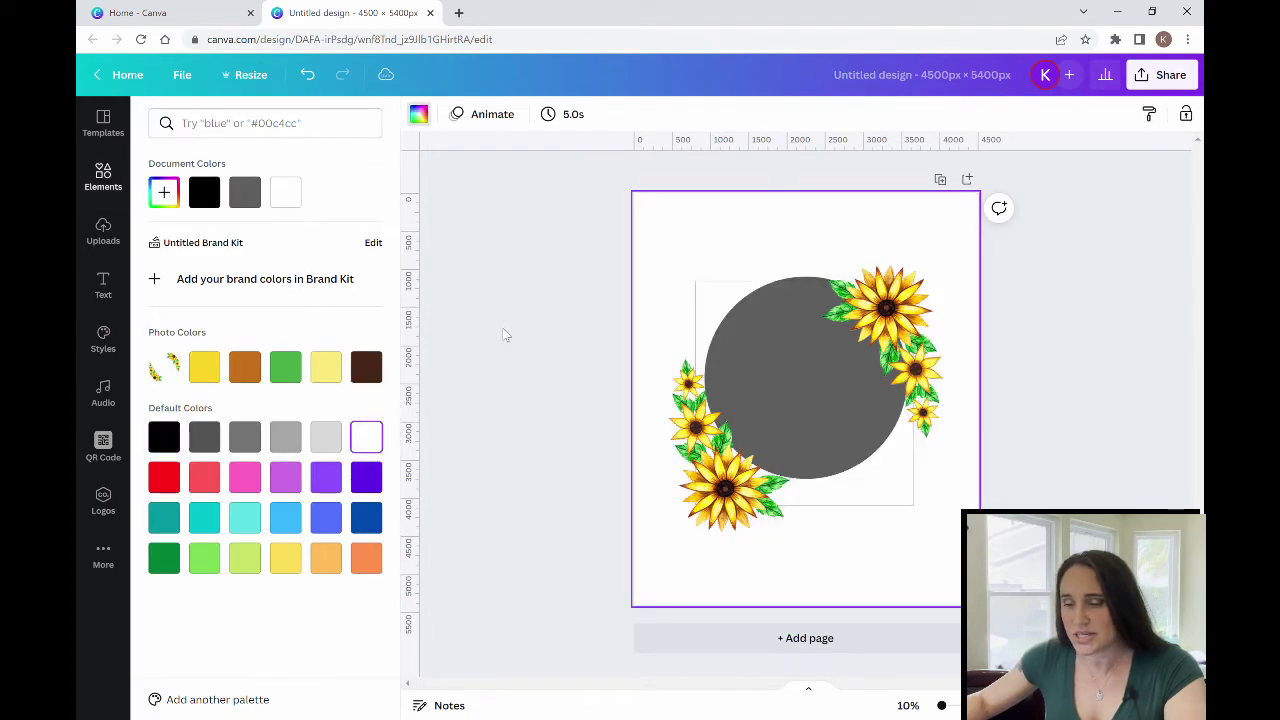
click(506, 335)
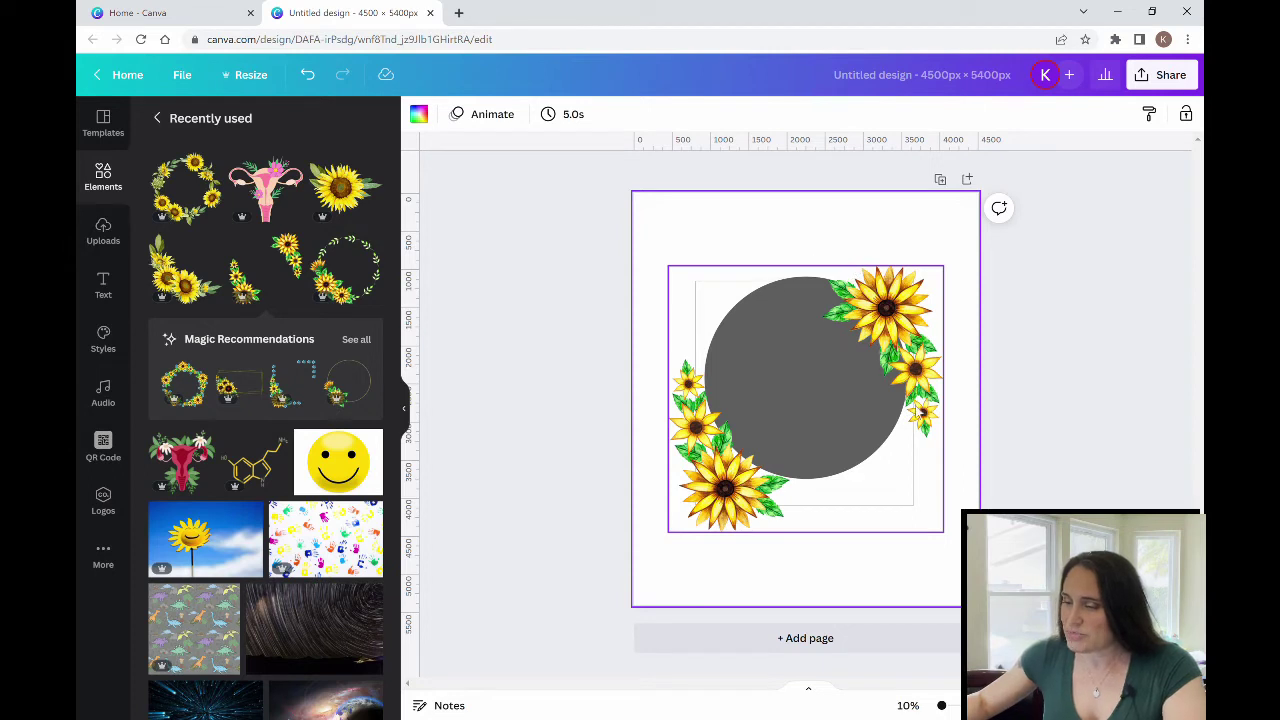
Crop the sunflower graphic so that only its upper-right flower cluster remains.
double_click(884, 318)
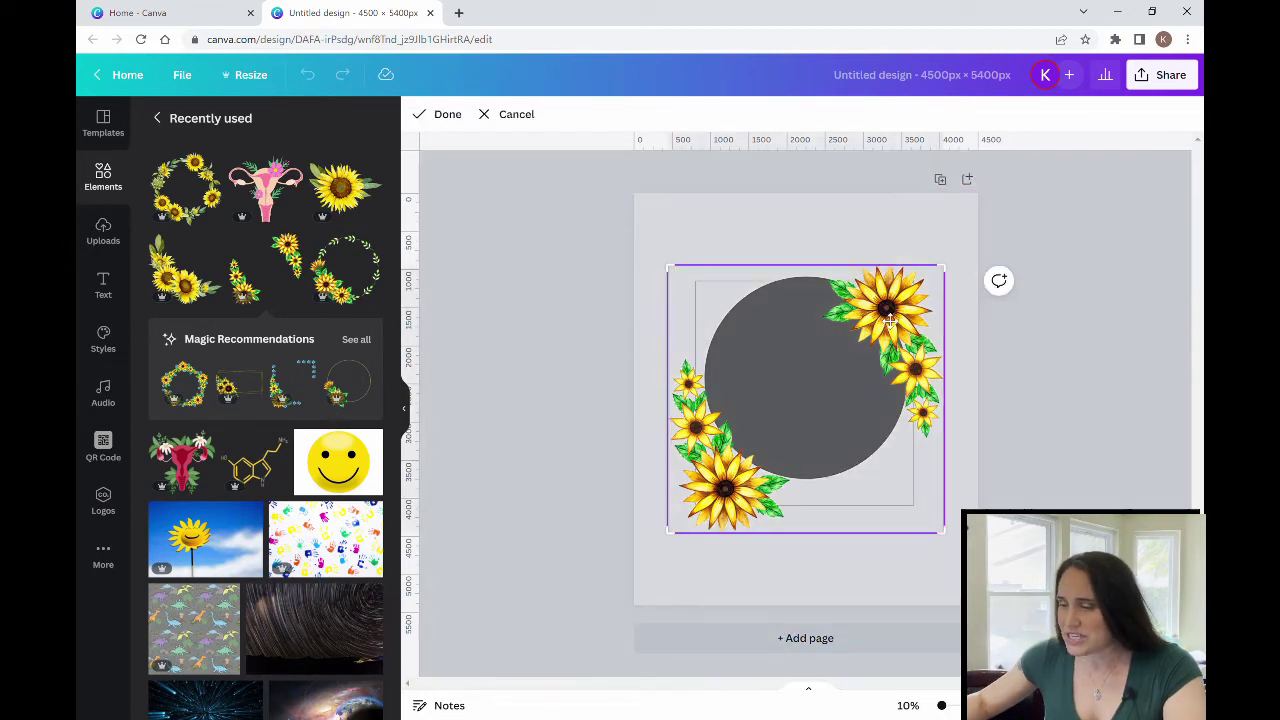
drag(678, 275, 814, 272)
drag(815, 542, 827, 453)
click(1037, 465)
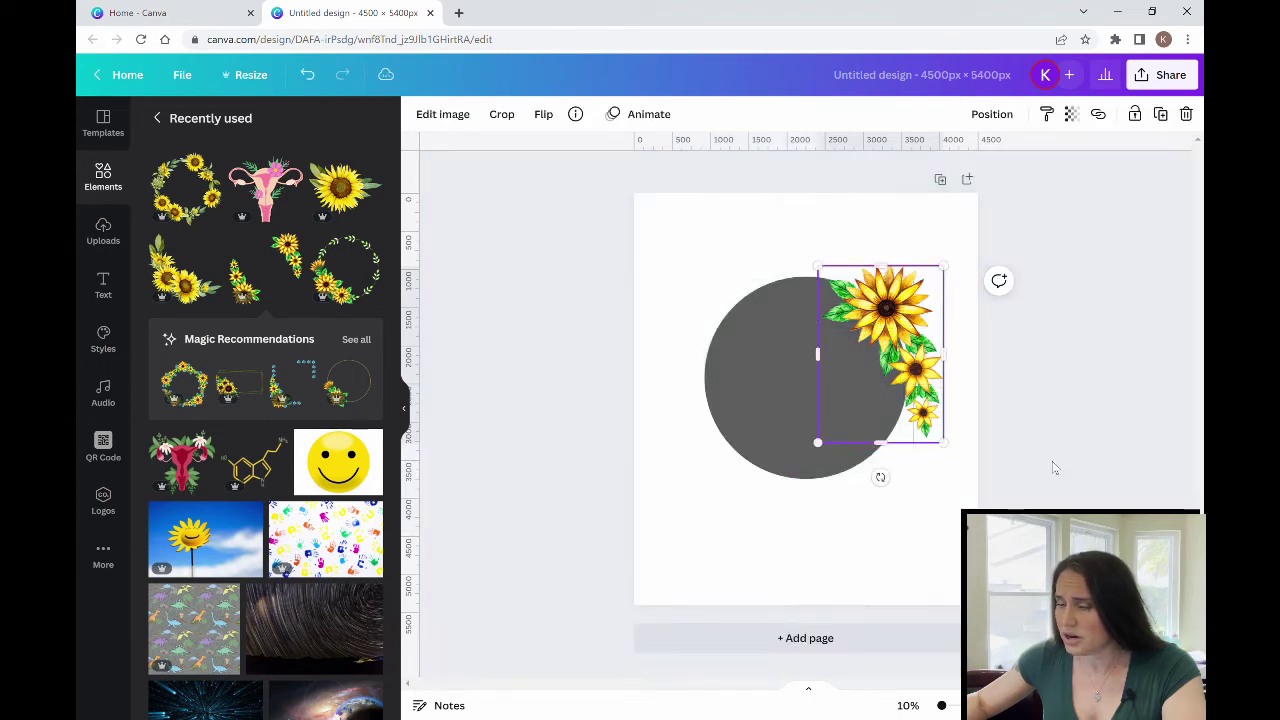
Try the cropped sunflower cluster just outside the circle's upper-right edge.
click(1051, 466)
click(930, 375)
mouse_move(930, 375)
mouse_down()
mouse_move(909, 362)
mouse_move(893, 390)
mouse_move(923, 362)
mouse_up()
click(934, 545)
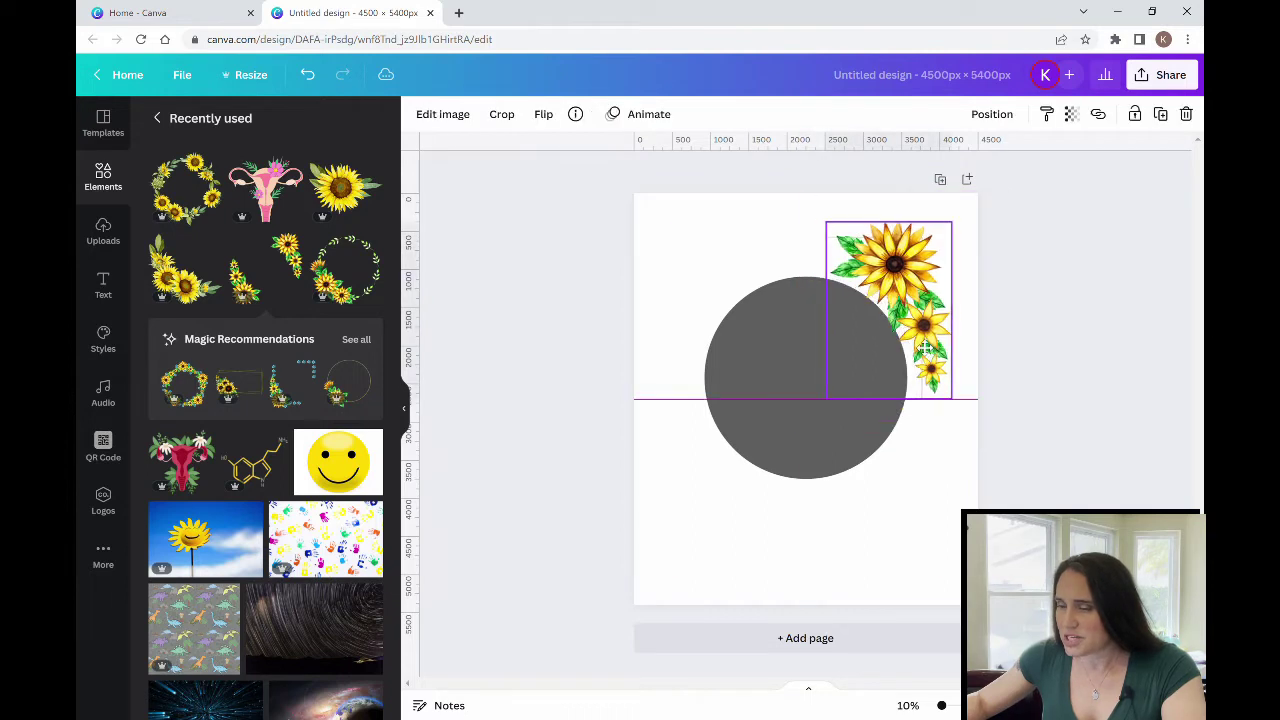
click(938, 432)
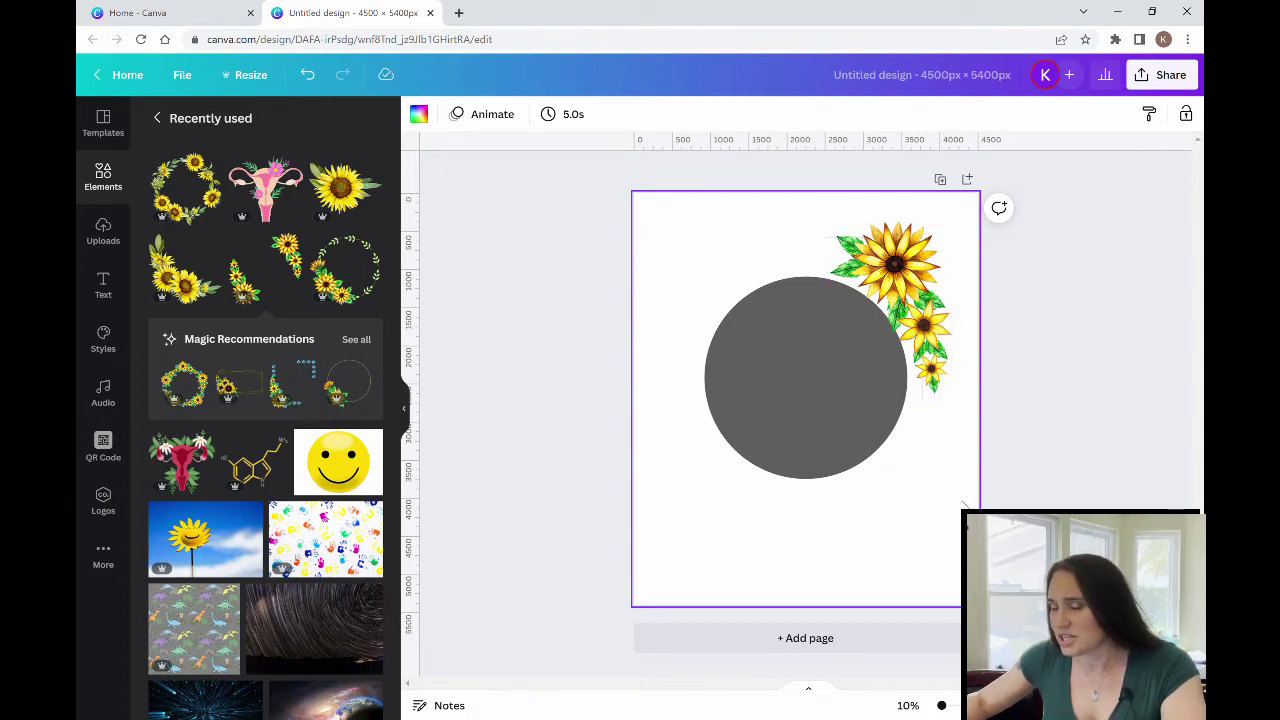
Replace the cropped cluster with the recently used L-shaped sunflower arrangement, scaled down and placed on the circle's lower-left edge.
drag(890, 300, 147, 322)
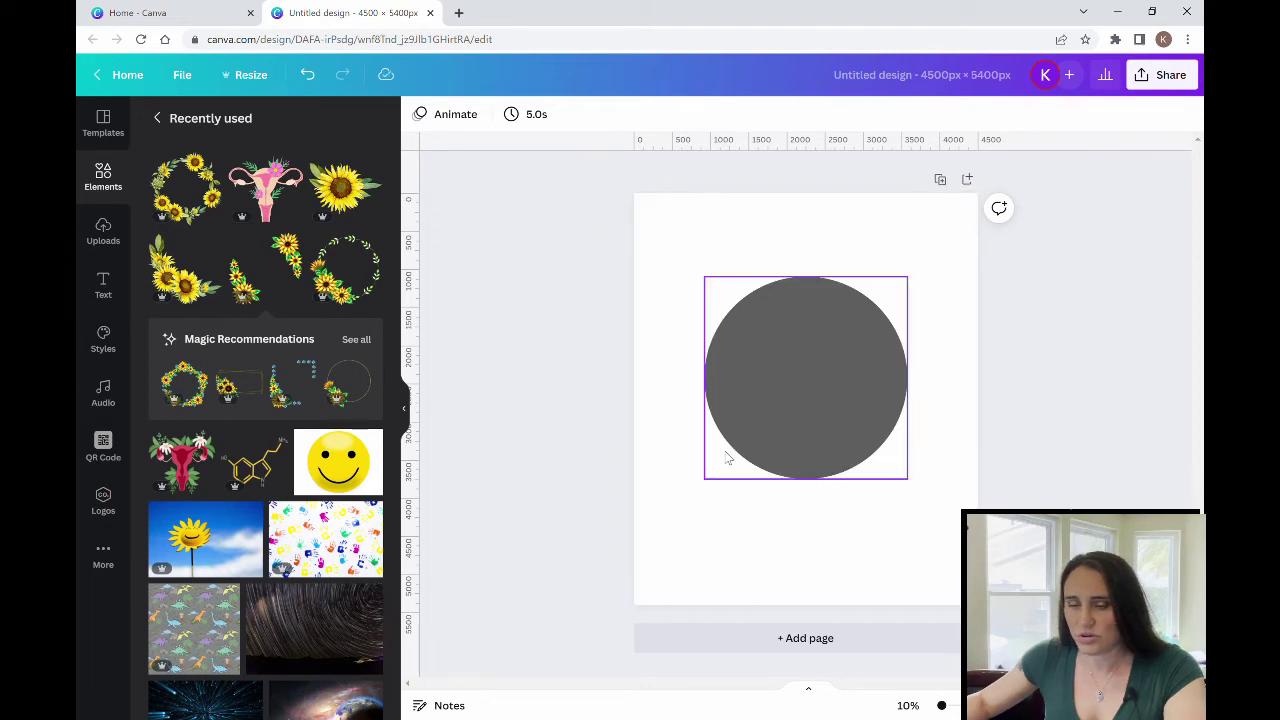
click(170, 272)
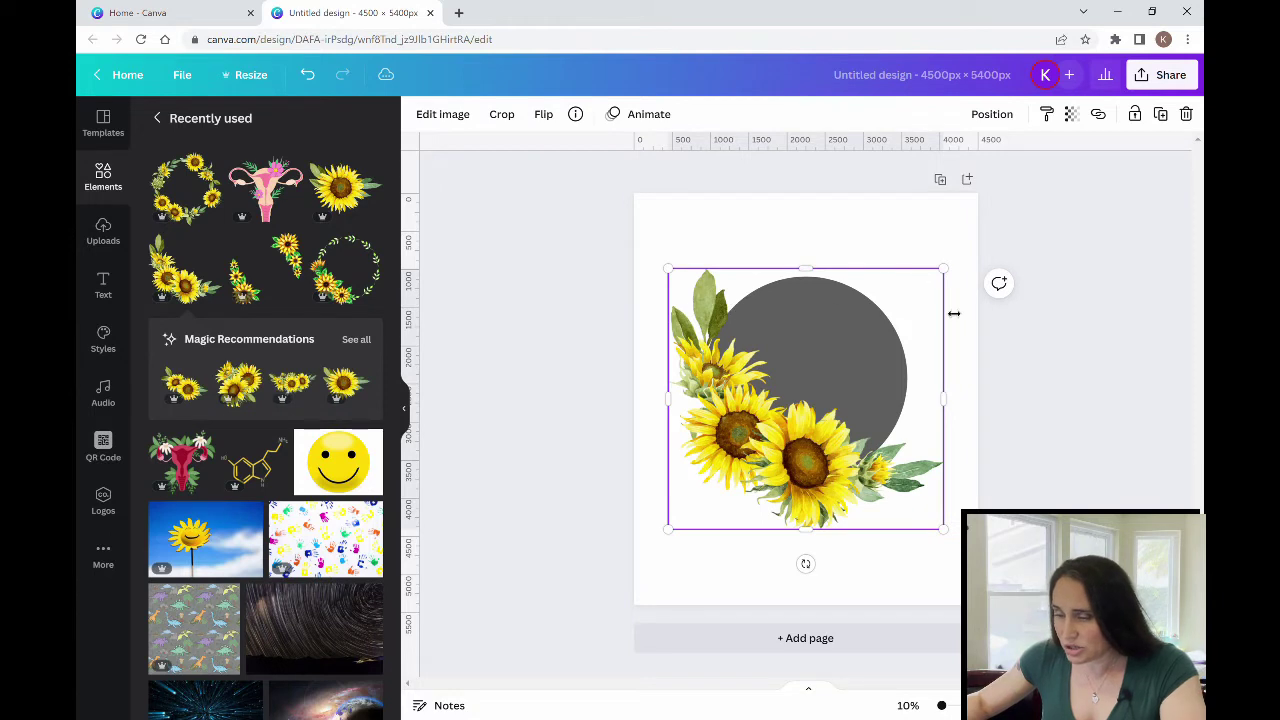
drag(946, 269, 800, 372)
drag(721, 496, 740, 475)
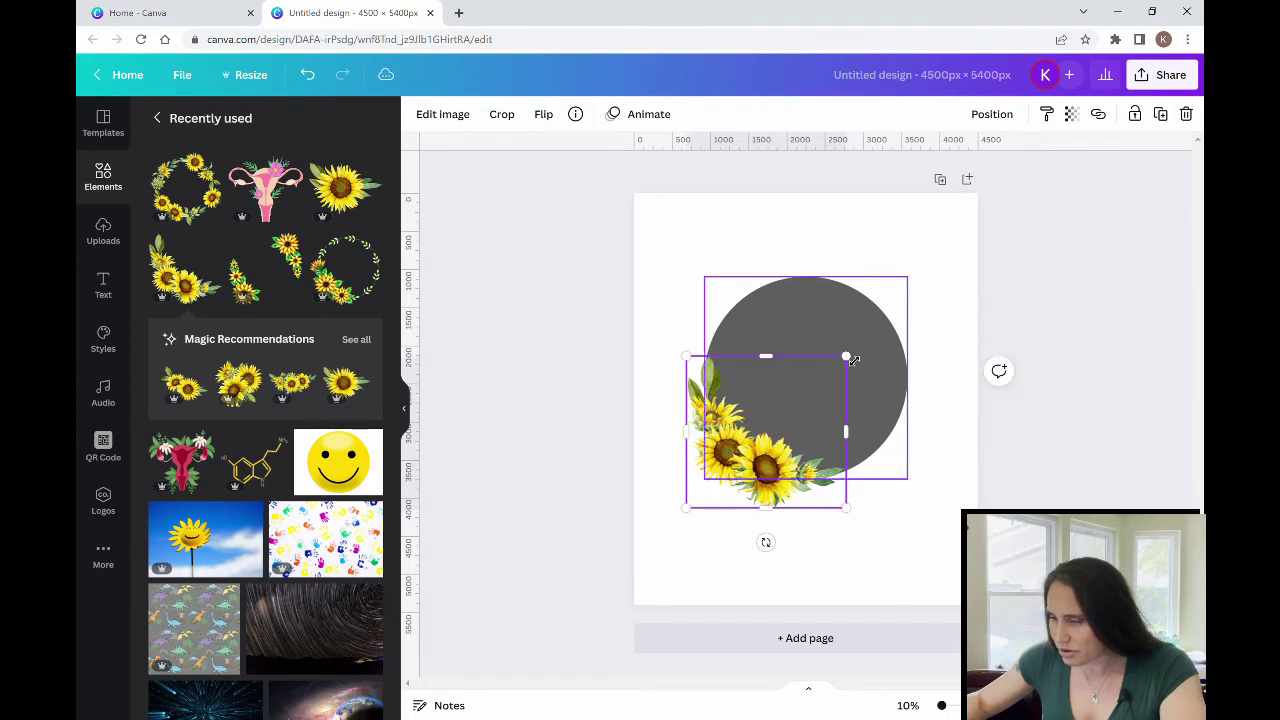
drag(847, 358, 834, 371)
drag(750, 472, 755, 463)
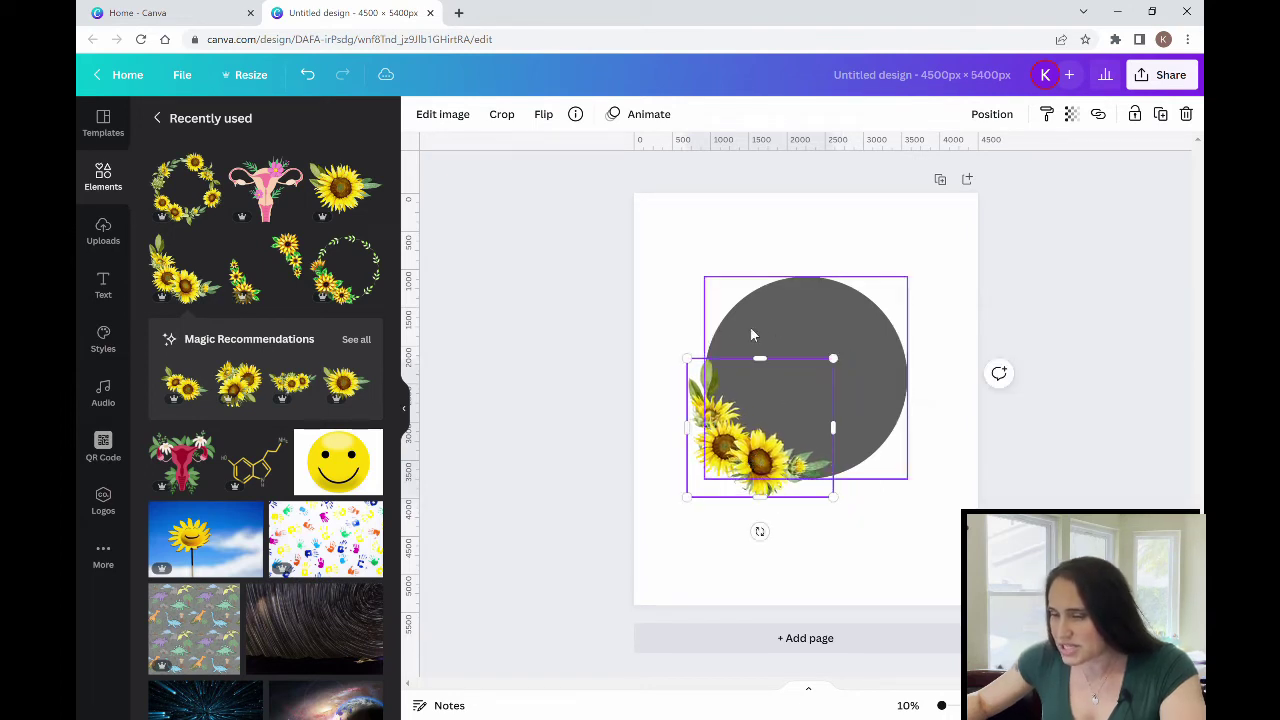
Rotate the L-shaped sunflower arrangement slightly clockwise and nudge it so that it hugs the circle's lower-left curve.
drag(762, 536, 755, 531)
drag(763, 475, 759, 478)
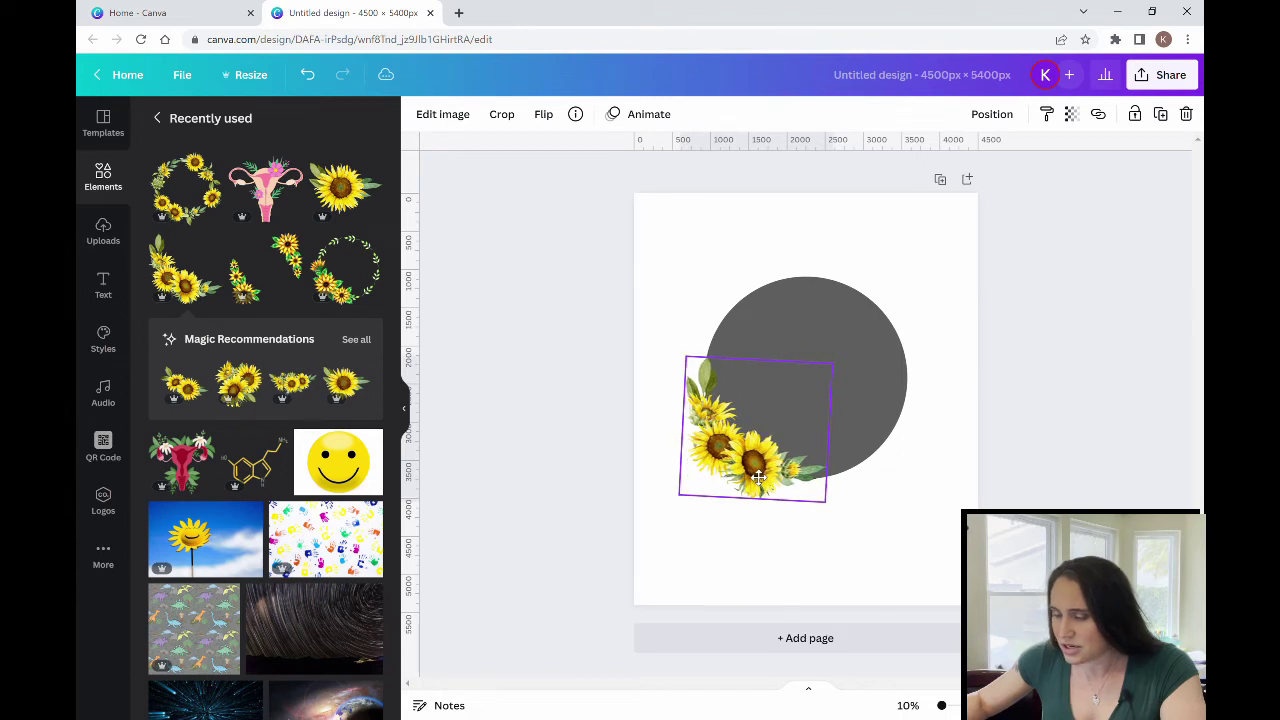
drag(759, 478, 759, 478)
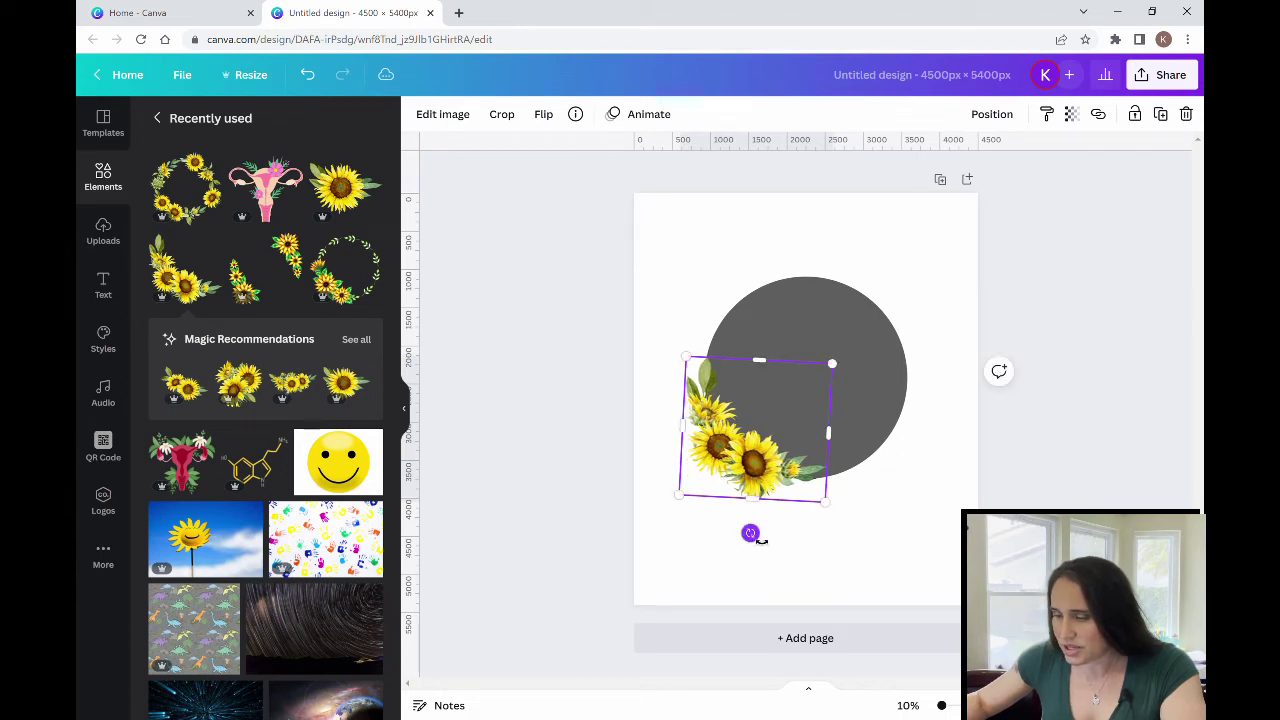
drag(750, 533, 761, 537)
click(851, 543)
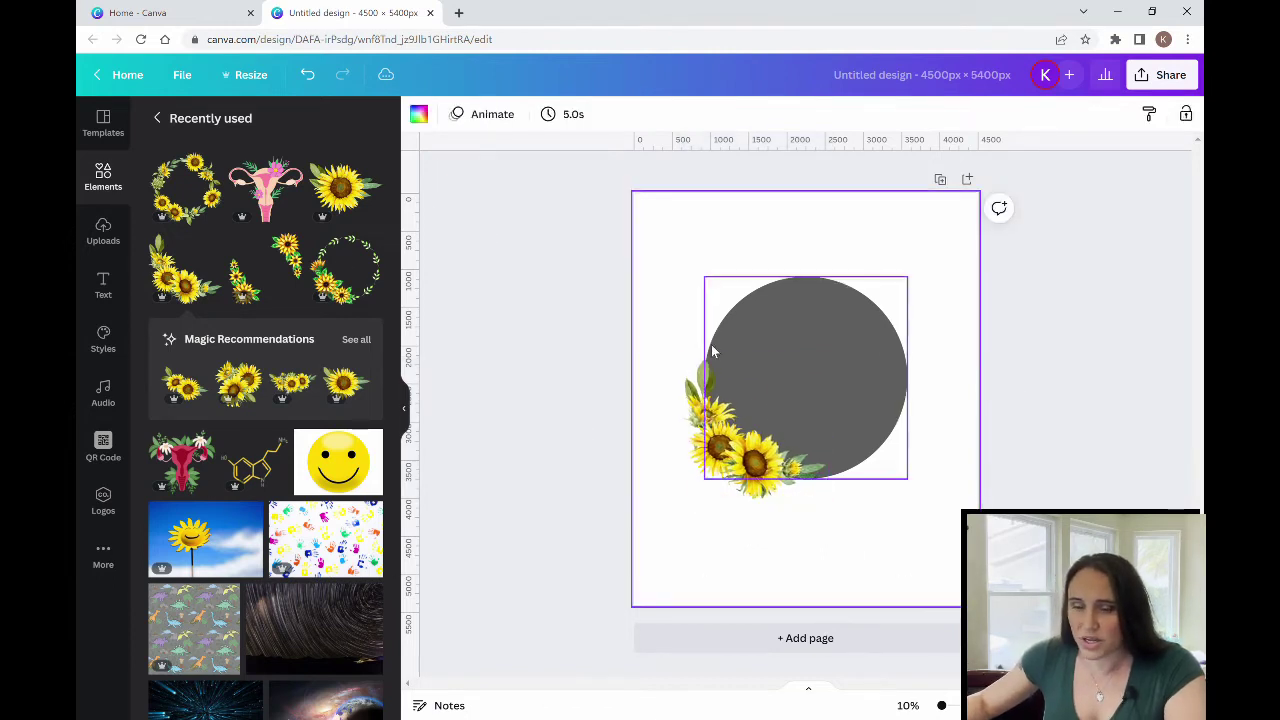
Add the recently used single sunflower graphic and rotate it so its leaves run along the circle's upper-right curve.
click(340, 196)
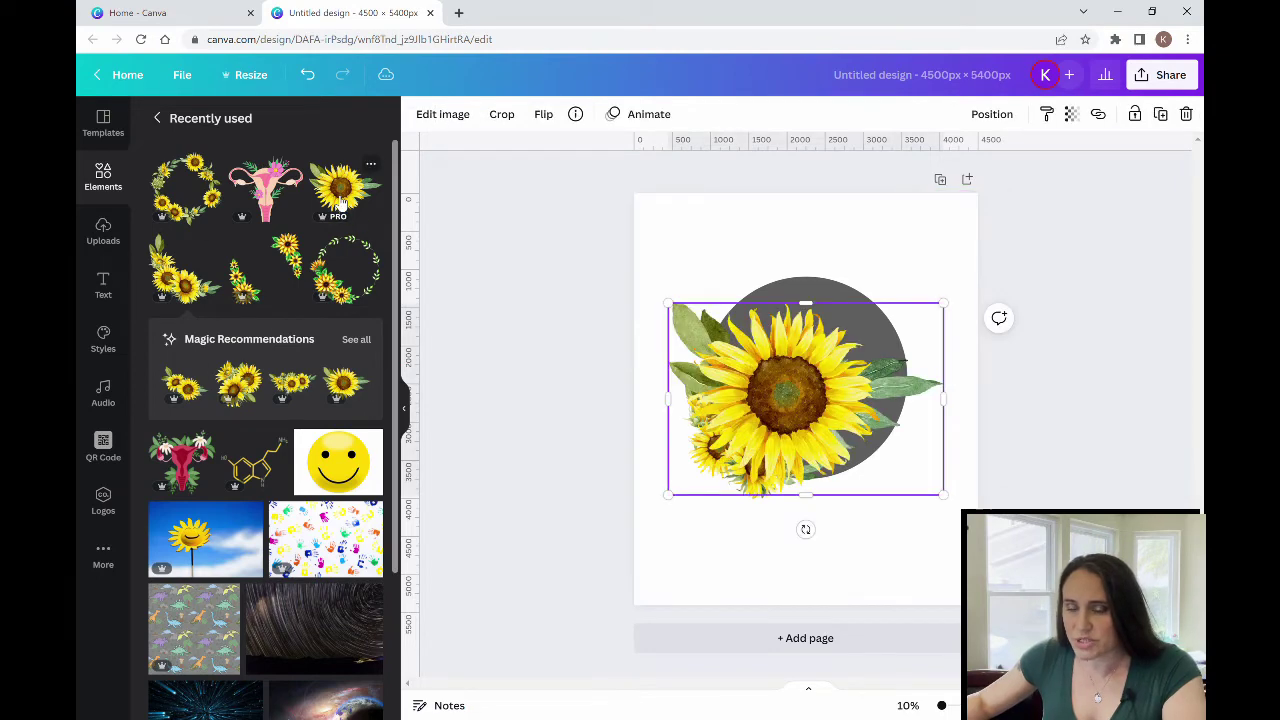
click(405, 408)
click(645, 514)
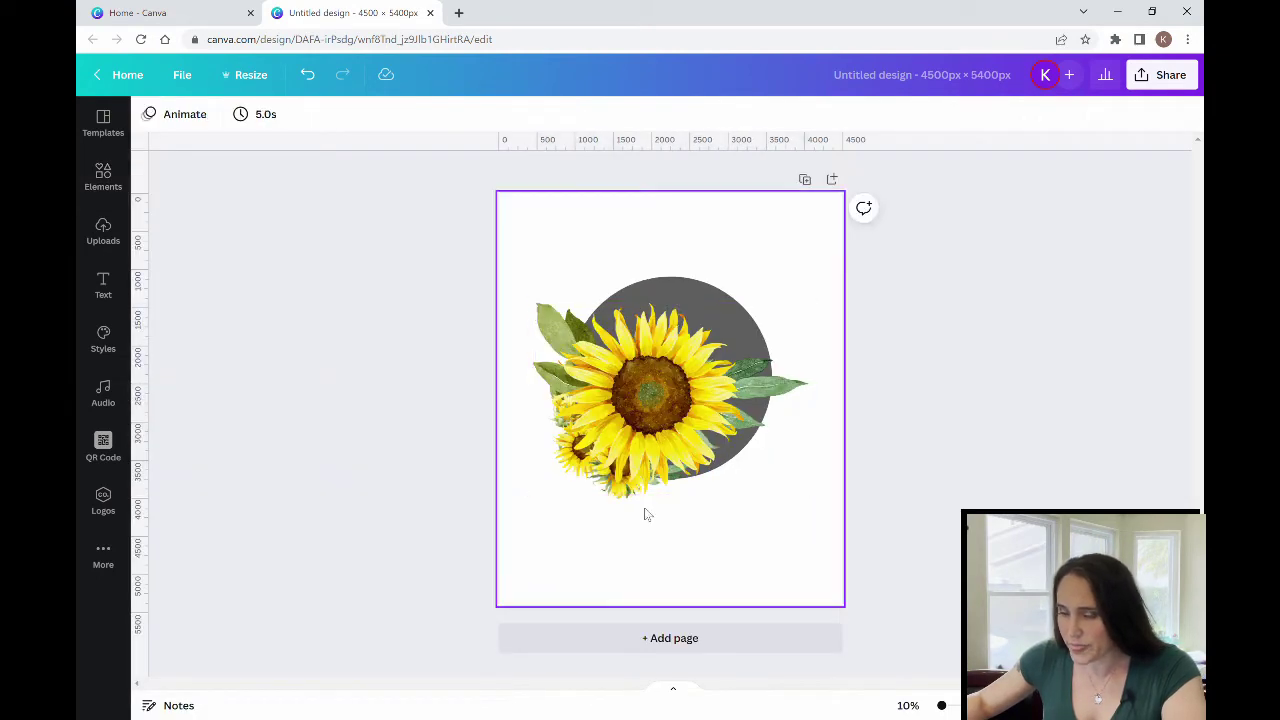
click(666, 417)
drag(668, 528, 760, 318)
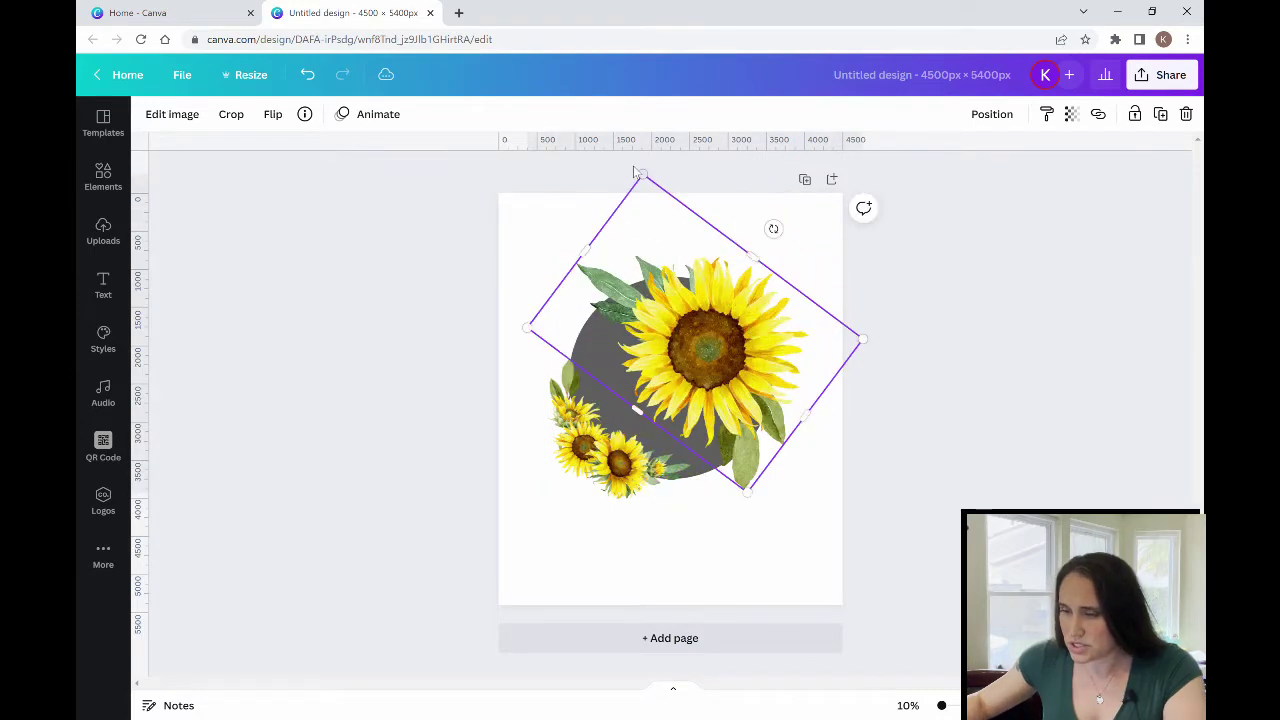
Scale down the single sunflower, fine-tune its rotation and place it on the circle's upper-right edge.
drag(652, 178, 715, 371)
drag(748, 437, 754, 313)
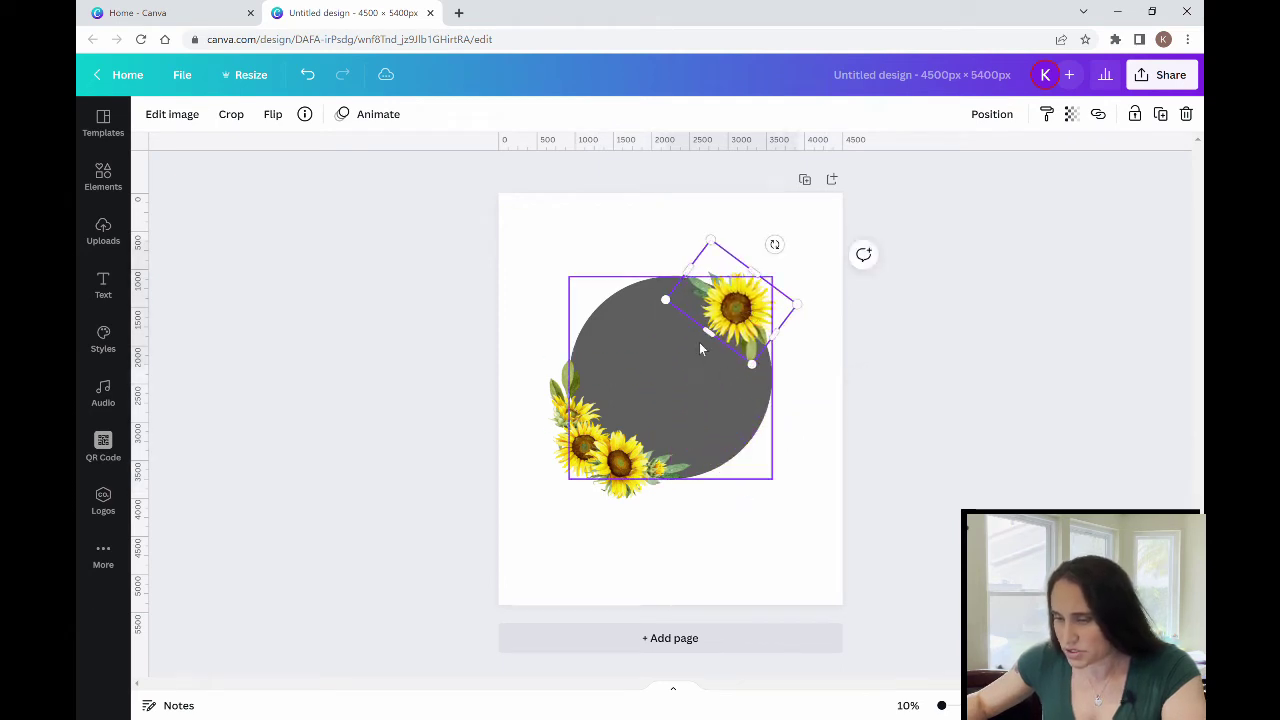
mouse_move(774, 246)
mouse_down()
mouse_move(788, 248)
mouse_move(777, 223)
mouse_move(760, 234)
mouse_up()
drag(743, 300, 773, 221)
click(822, 424)
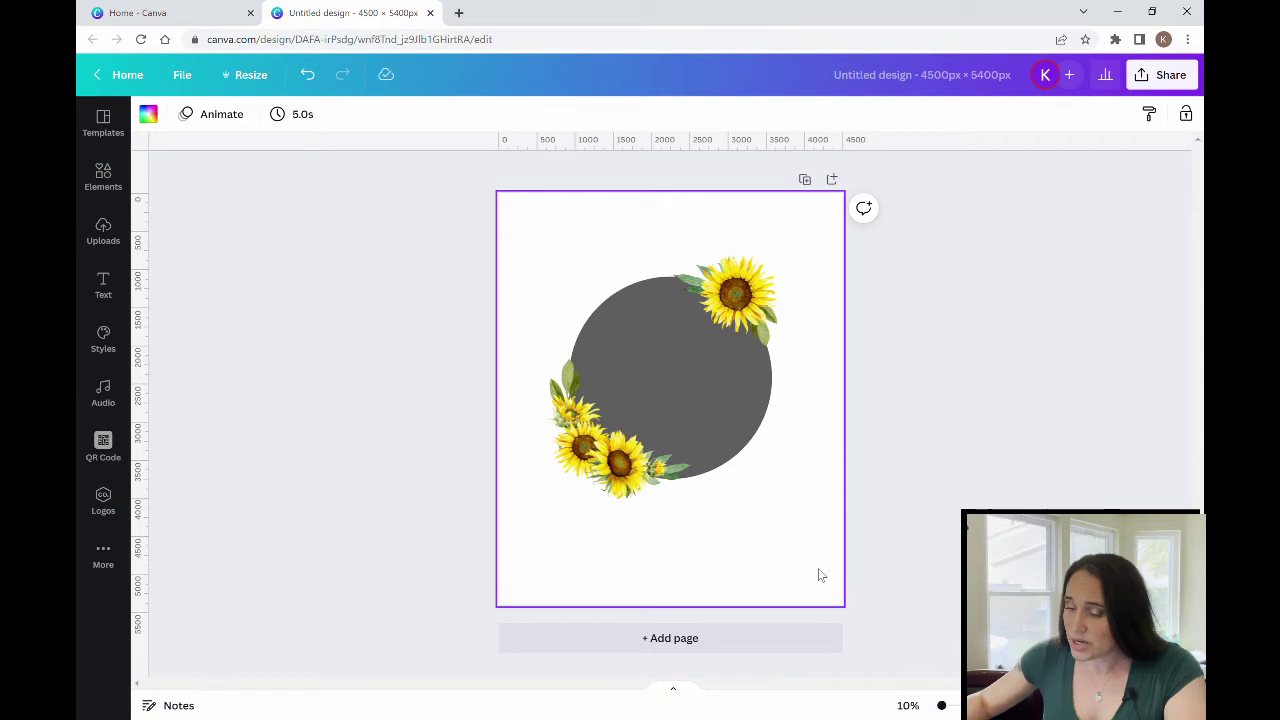
Set the page background to black.
click(148, 114)
click(164, 481)
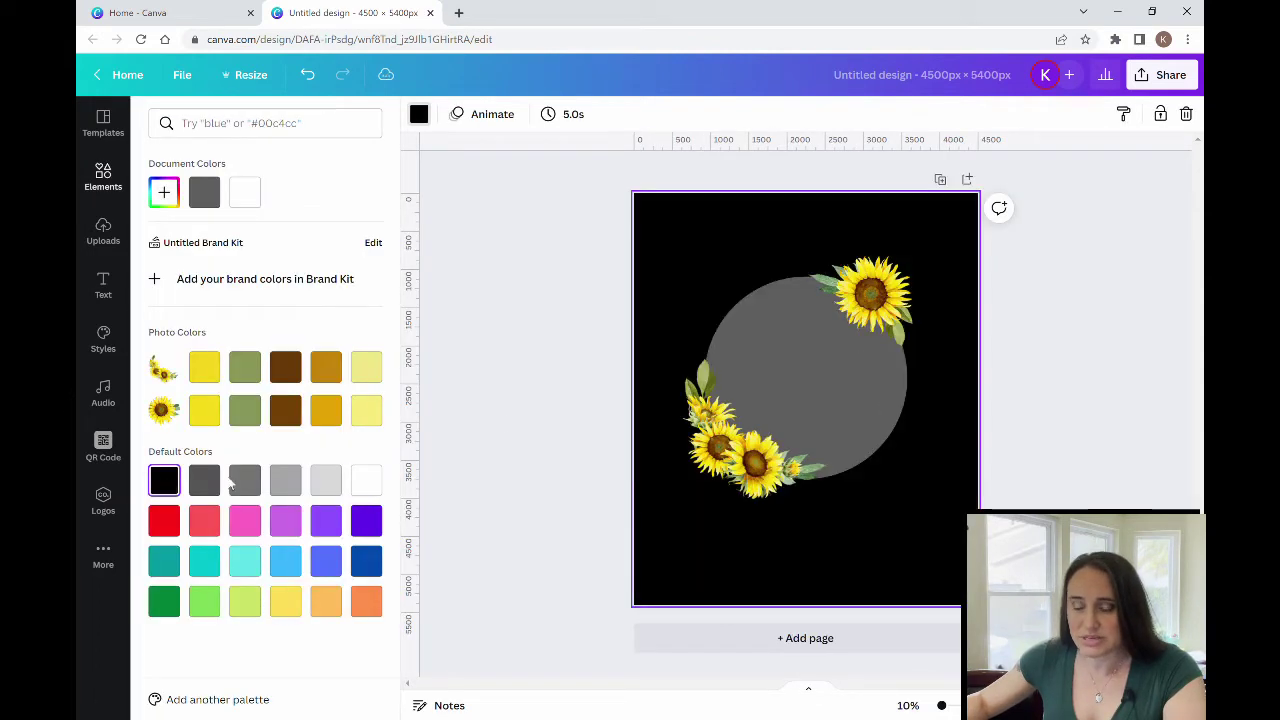
click(567, 295)
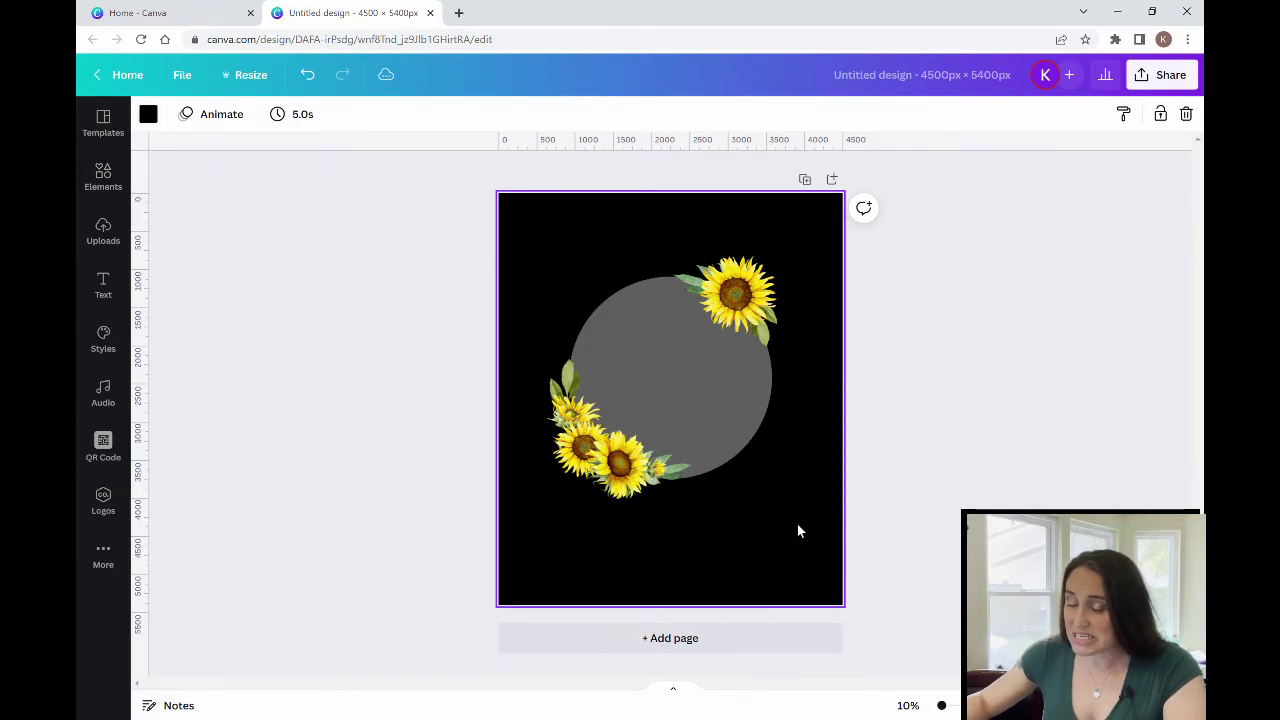
Add a text box, color its text white and move it above the circle's upper-left part.
key(t)
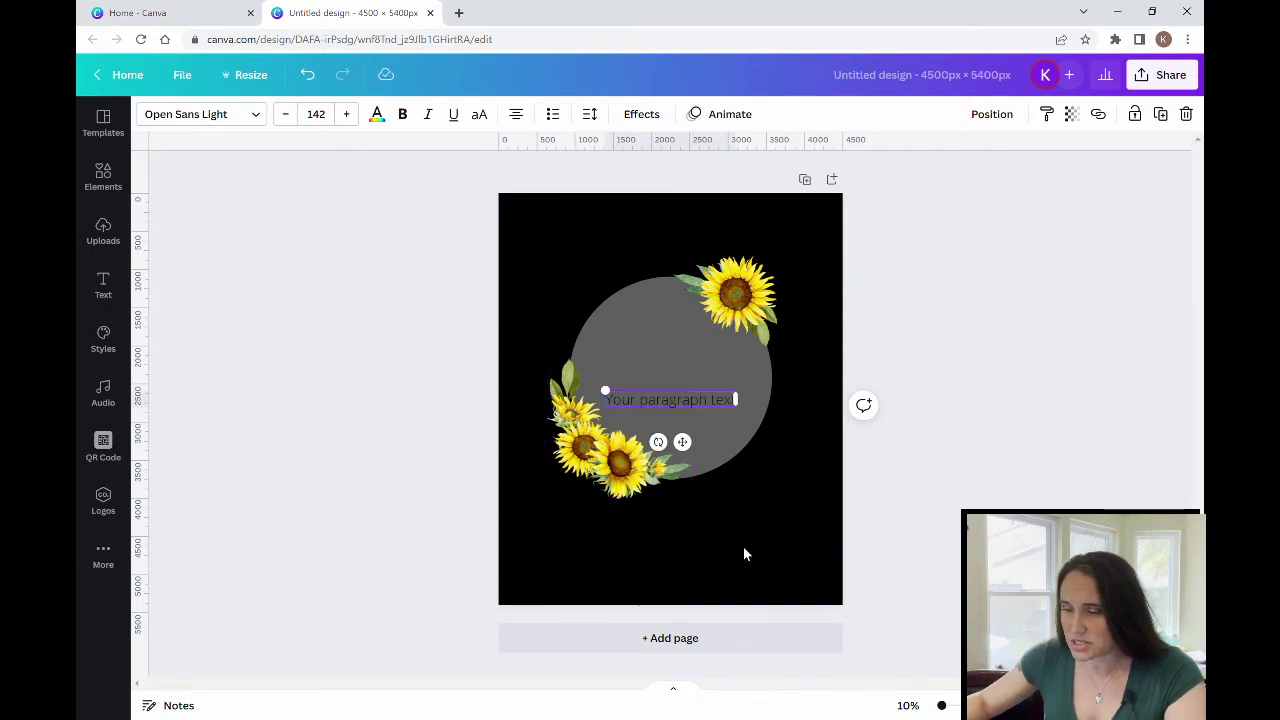
click(743, 546)
click(690, 399)
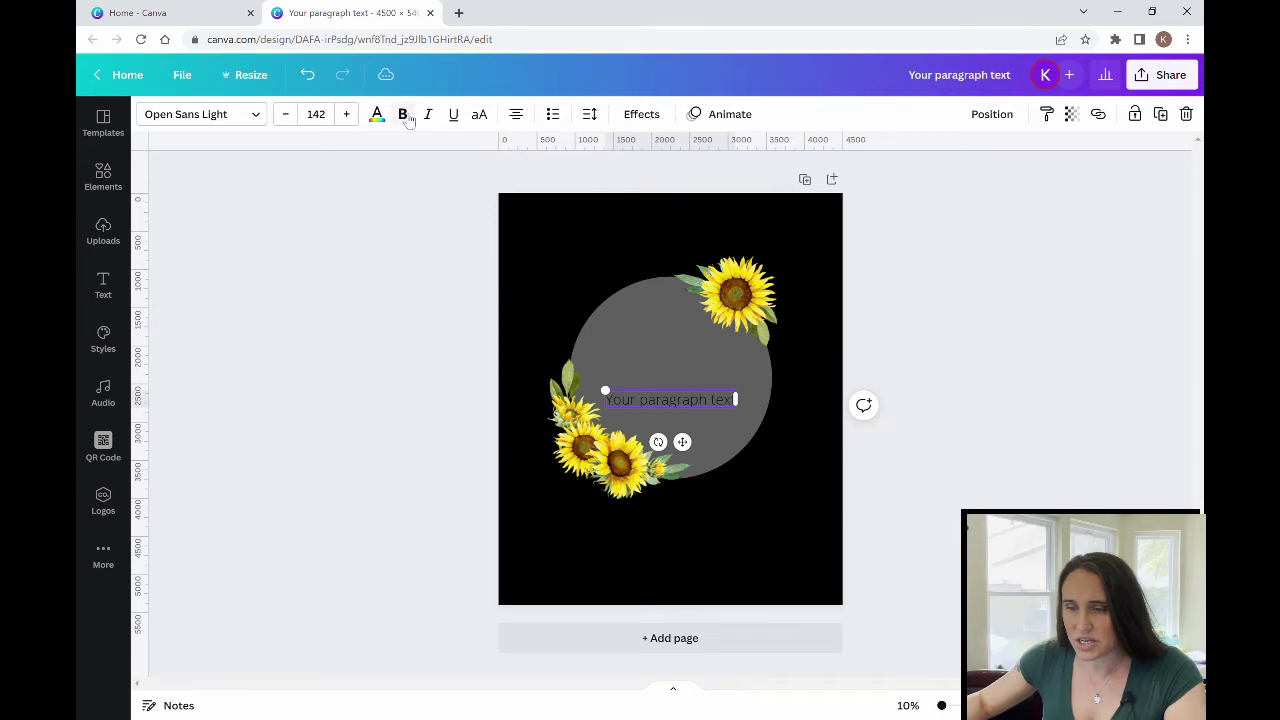
click(377, 114)
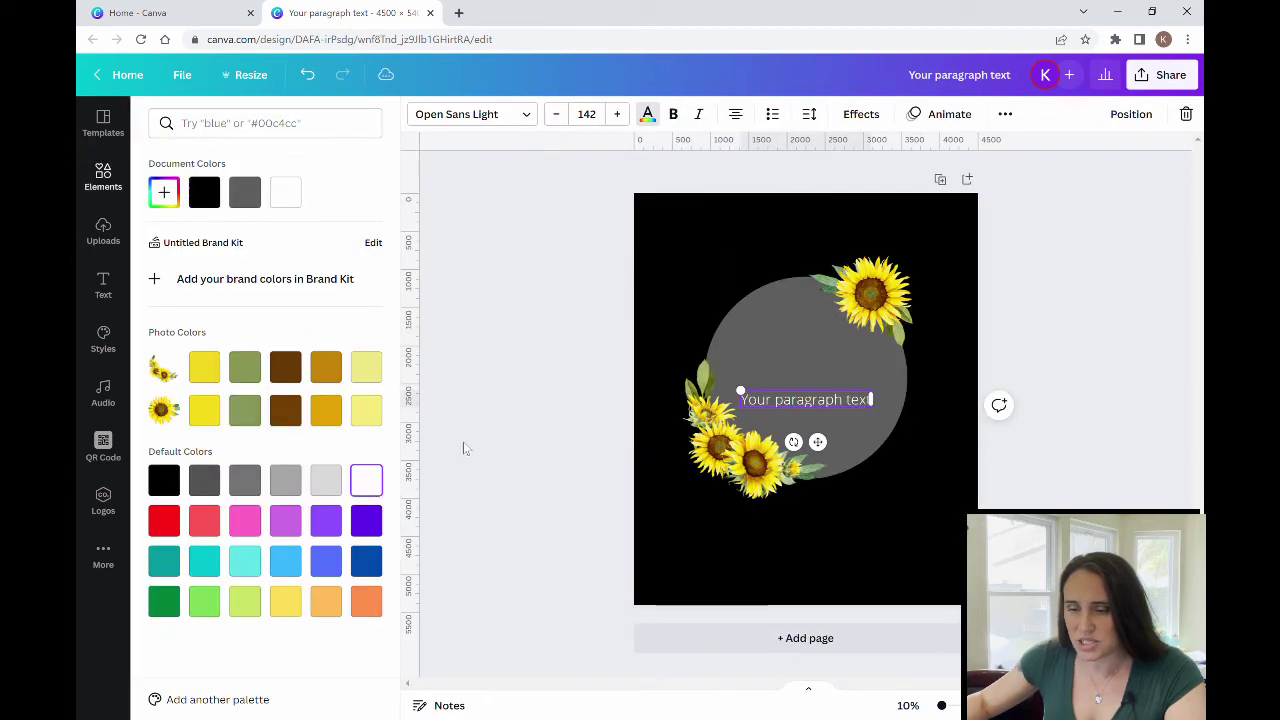
click(511, 403)
drag(678, 406, 605, 263)
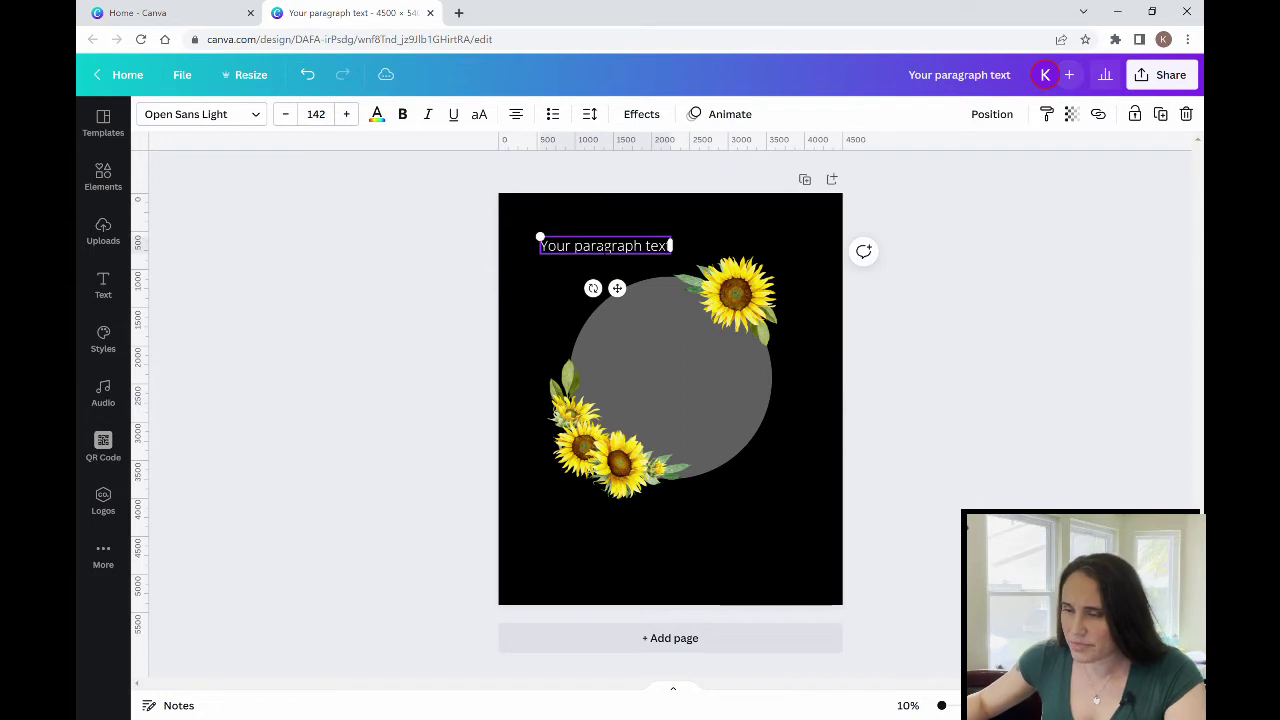
Replace the placeholder text with "my body" and set it in uppercase.
double_click(605, 246)
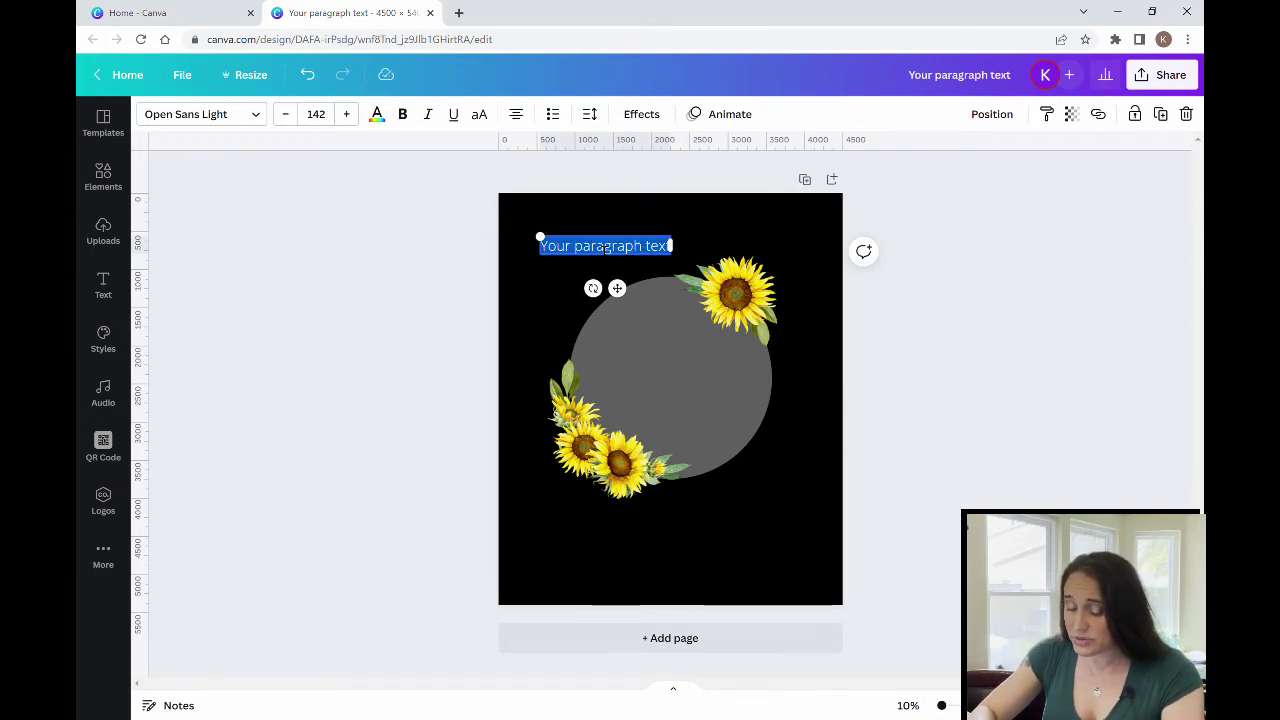
text(my)
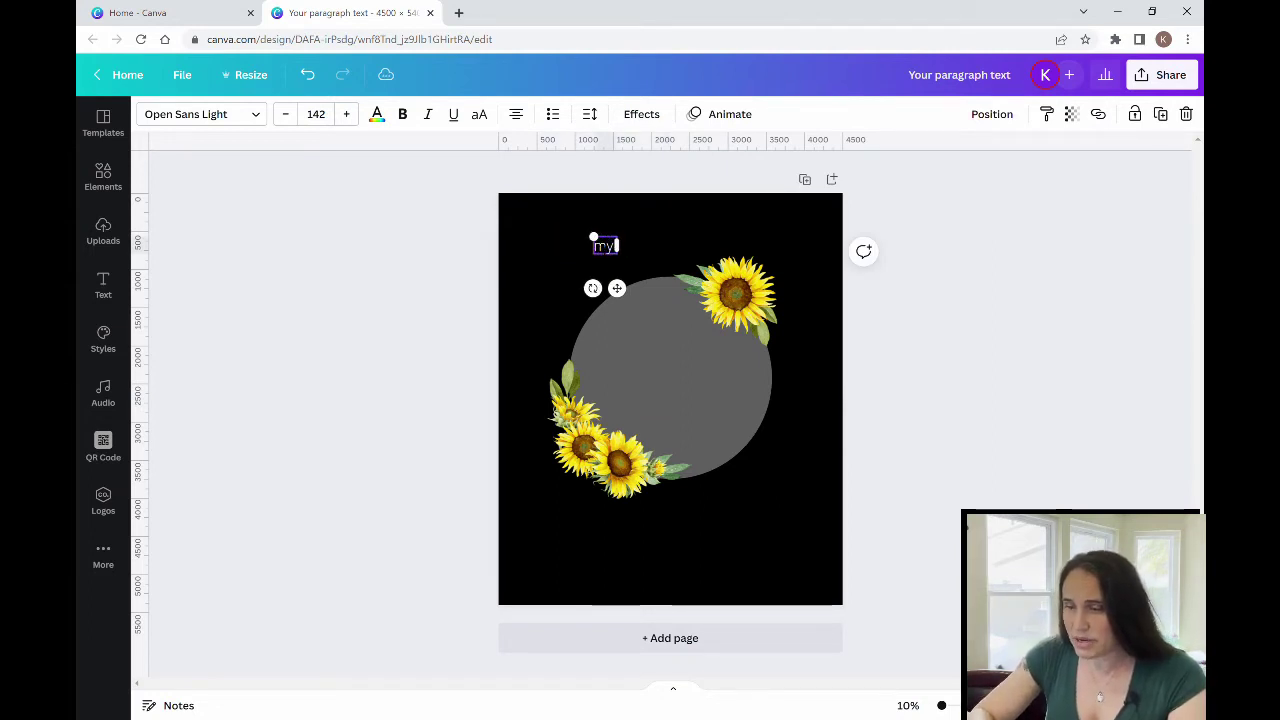
text( body)
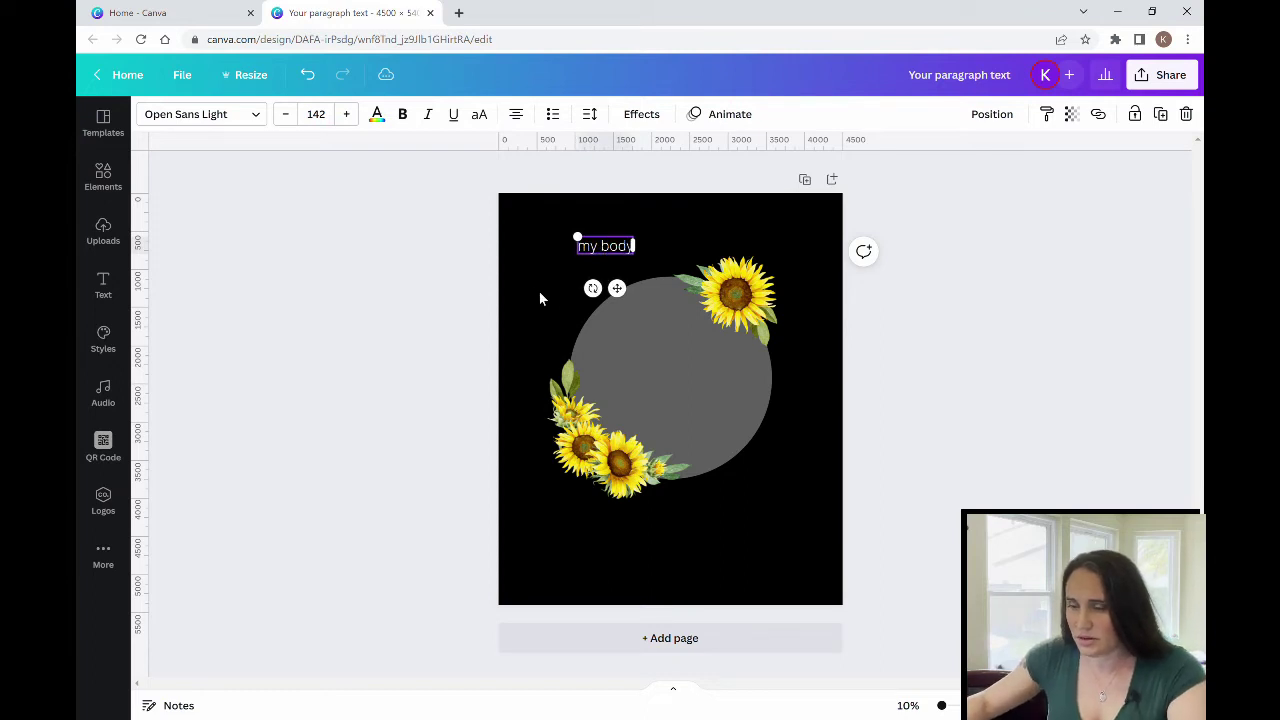
click(463, 270)
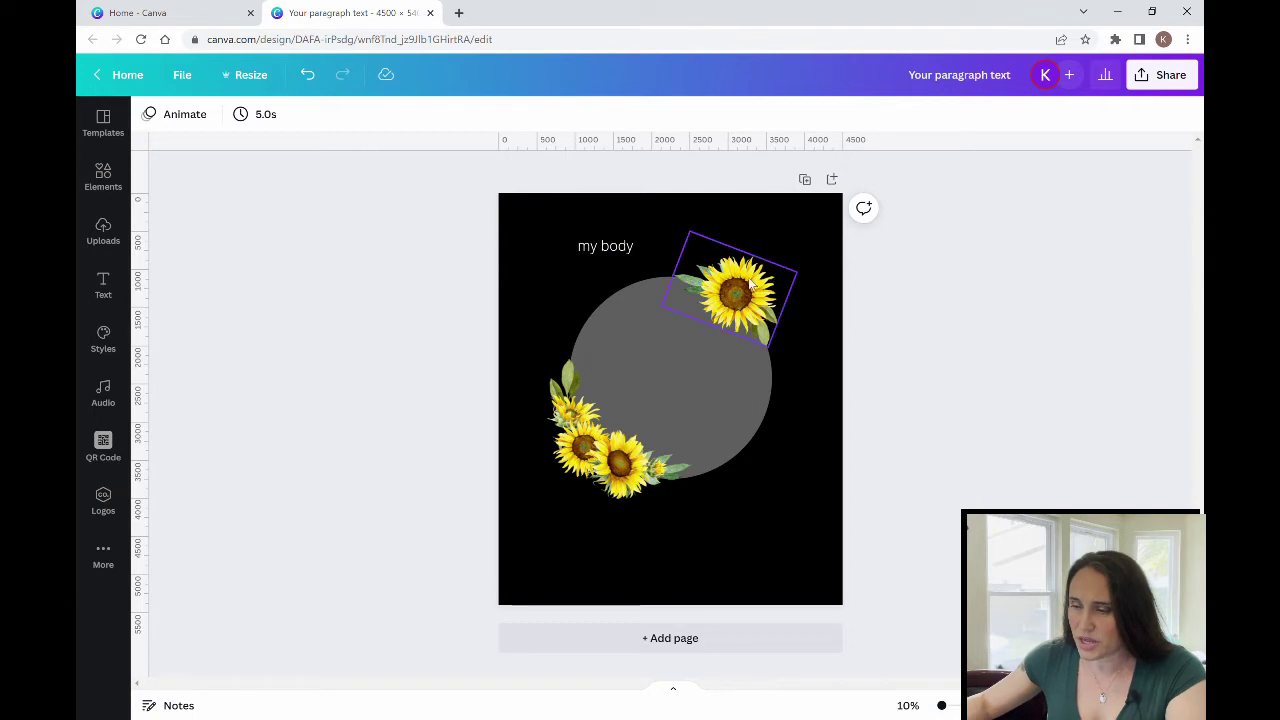
click(611, 248)
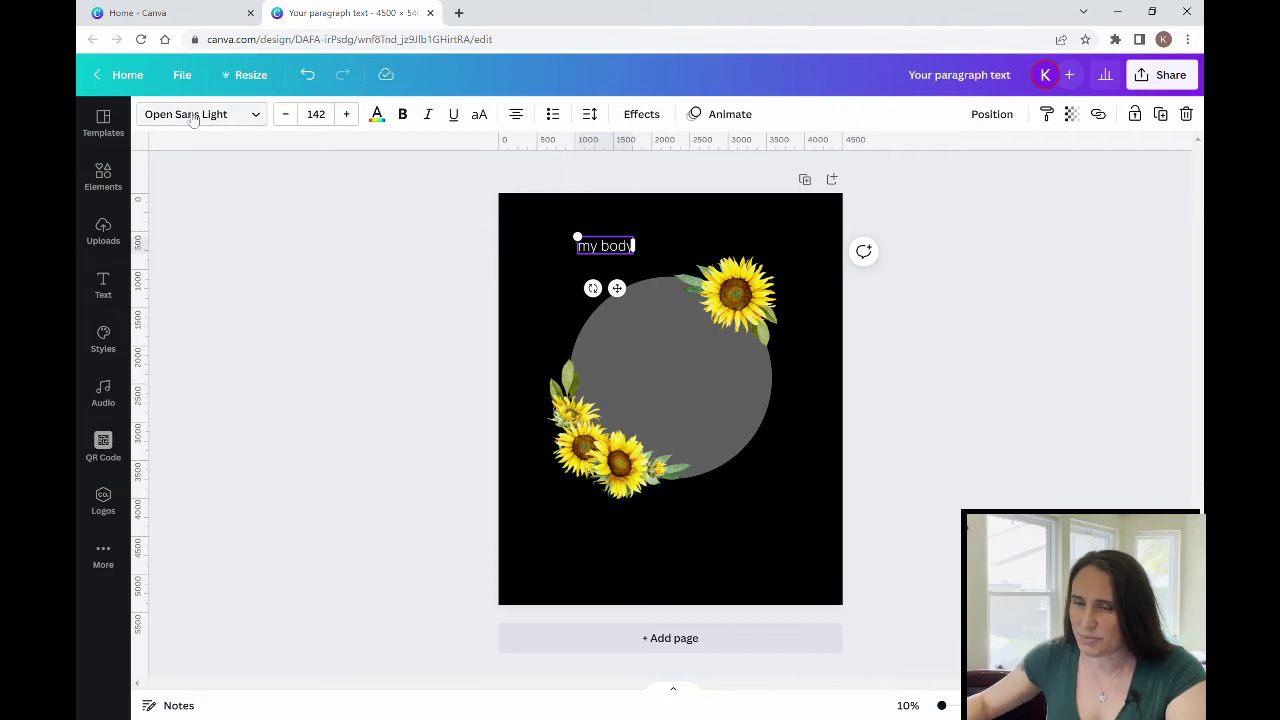
click(479, 116)
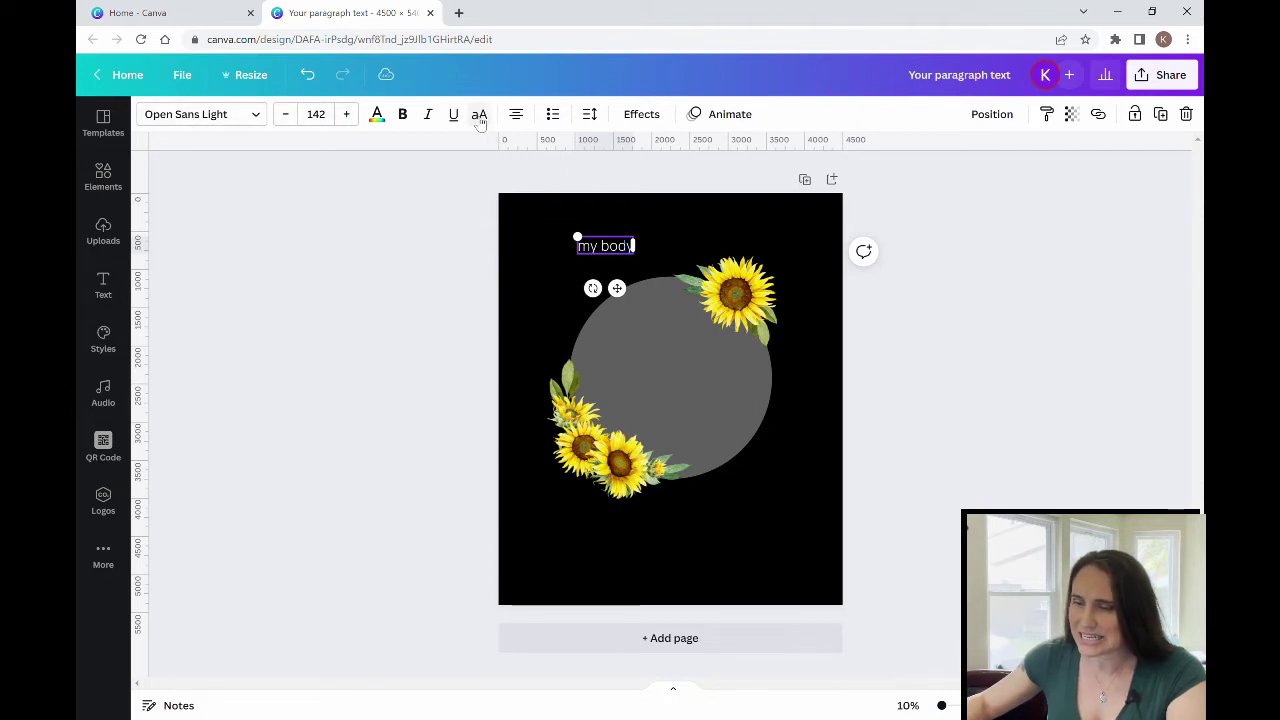
click(479, 116)
click(447, 323)
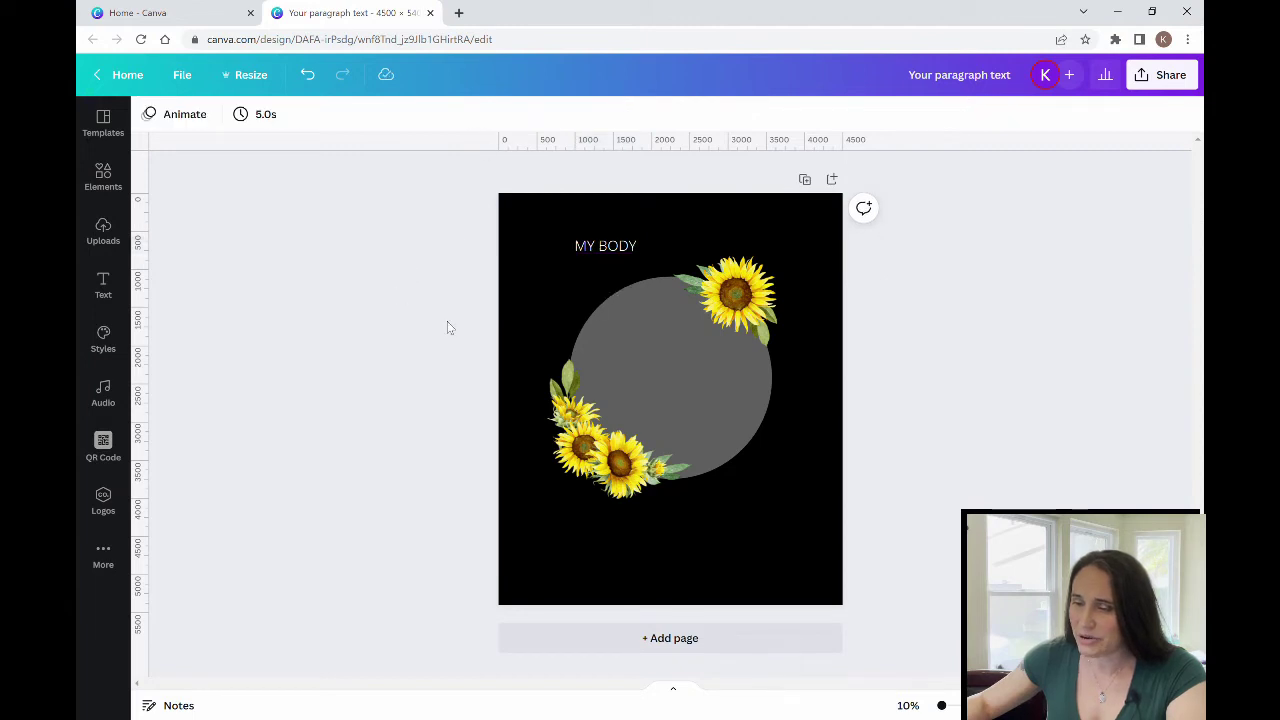
Tilt the "MY BODY" text upward and place it just outside the circle's upper-left edge, following the curve.
click(605, 246)
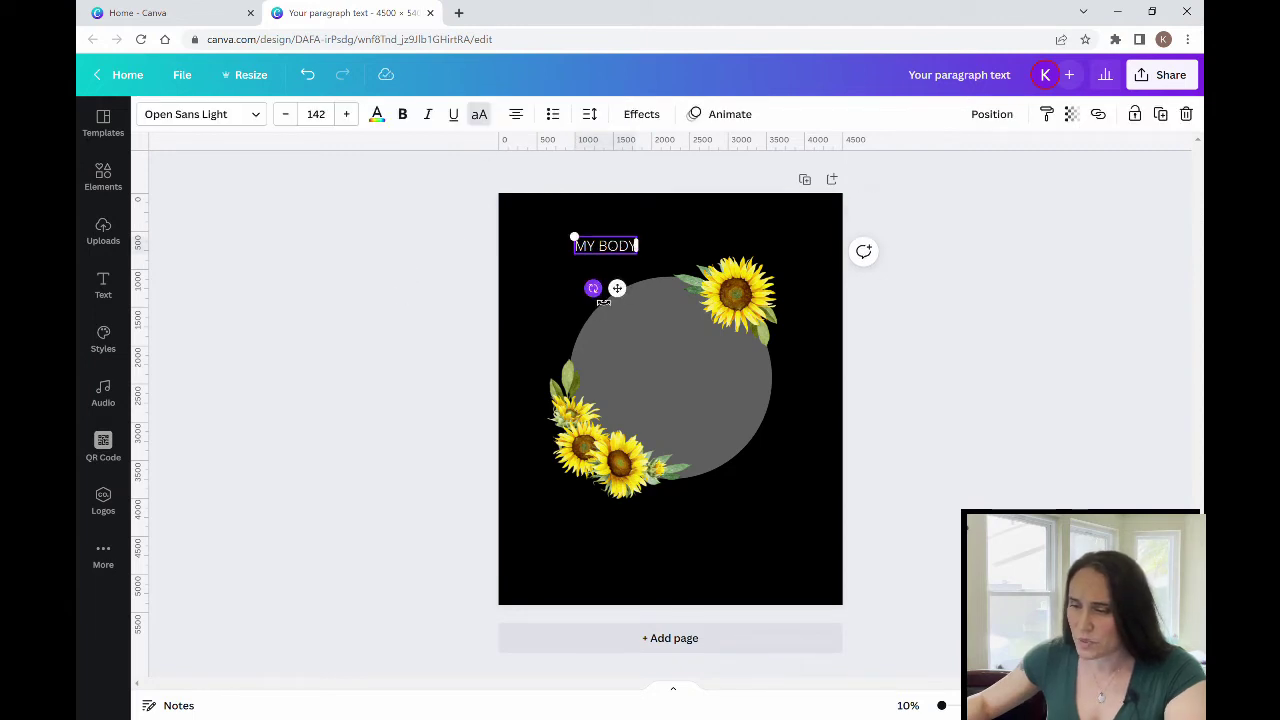
mouse_move(603, 301)
mouse_down()
mouse_move(632, 286)
mouse_move(616, 282)
mouse_up()
click(430, 322)
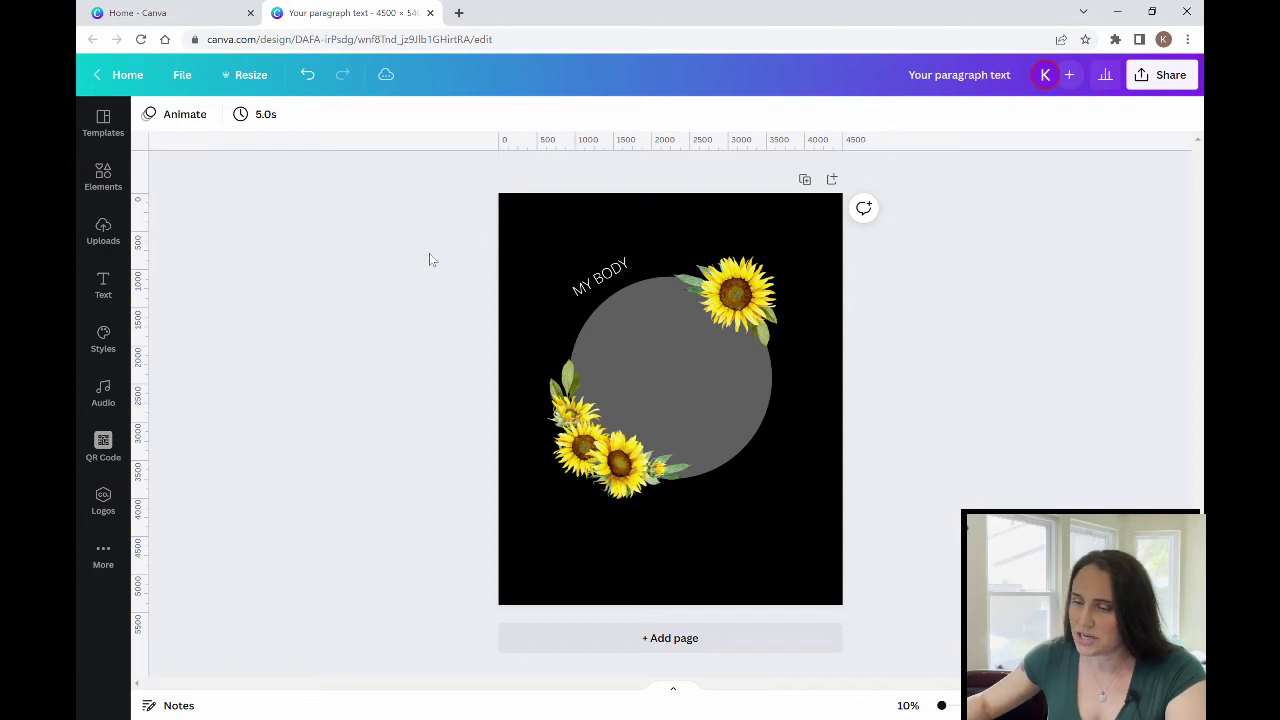
Search the fonts for "bold" and set the "MY BODY" text in Sergio Trendy.
click(597, 284)
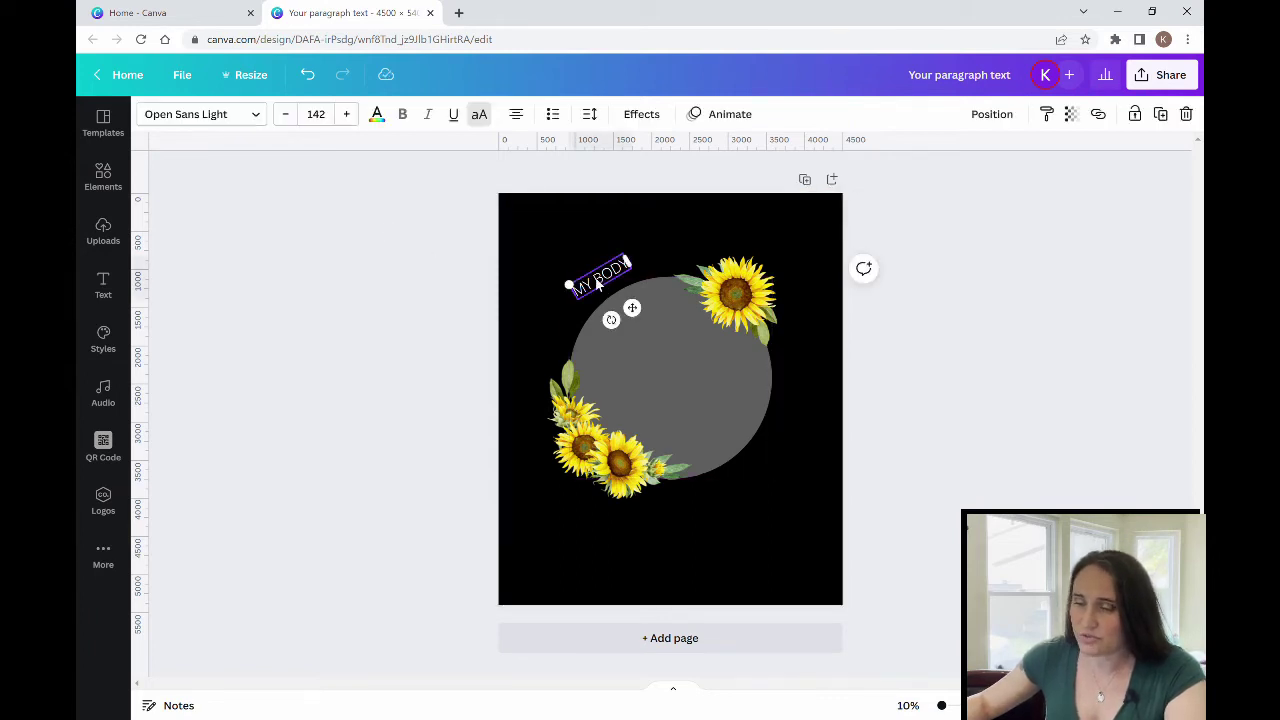
click(253, 116)
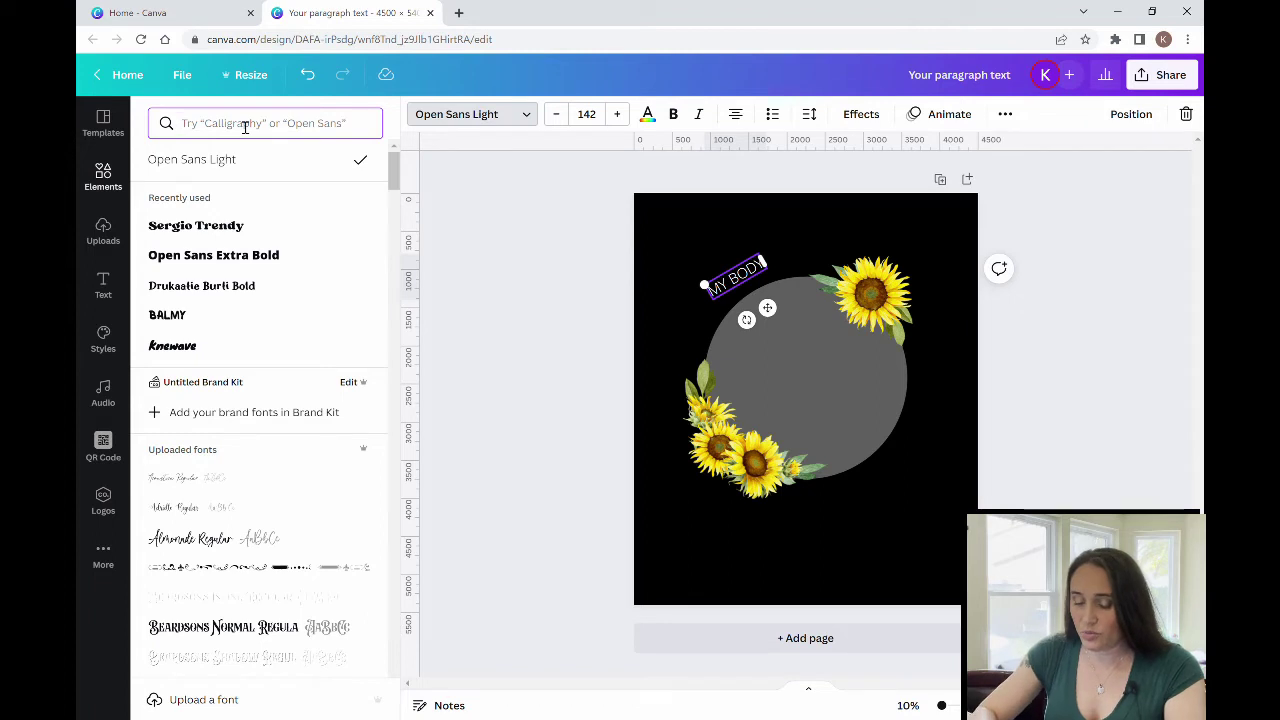
text(bold)
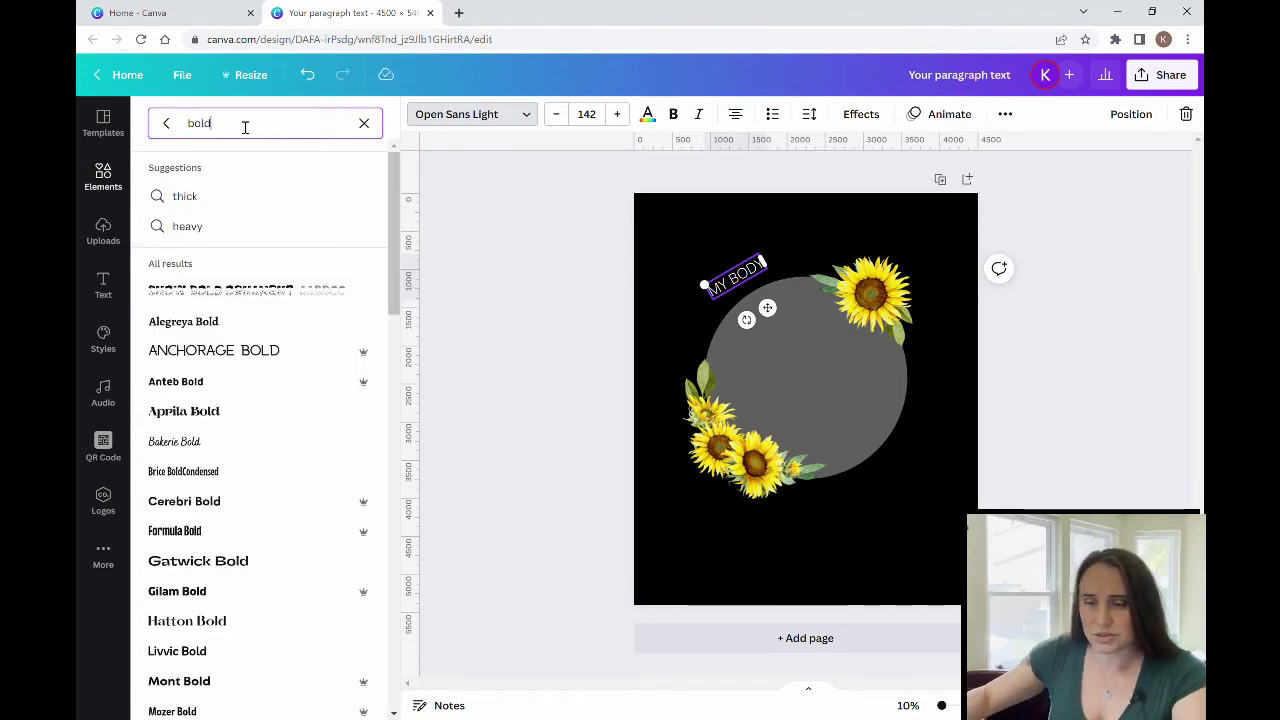
scroll(280, 290, down, 5)
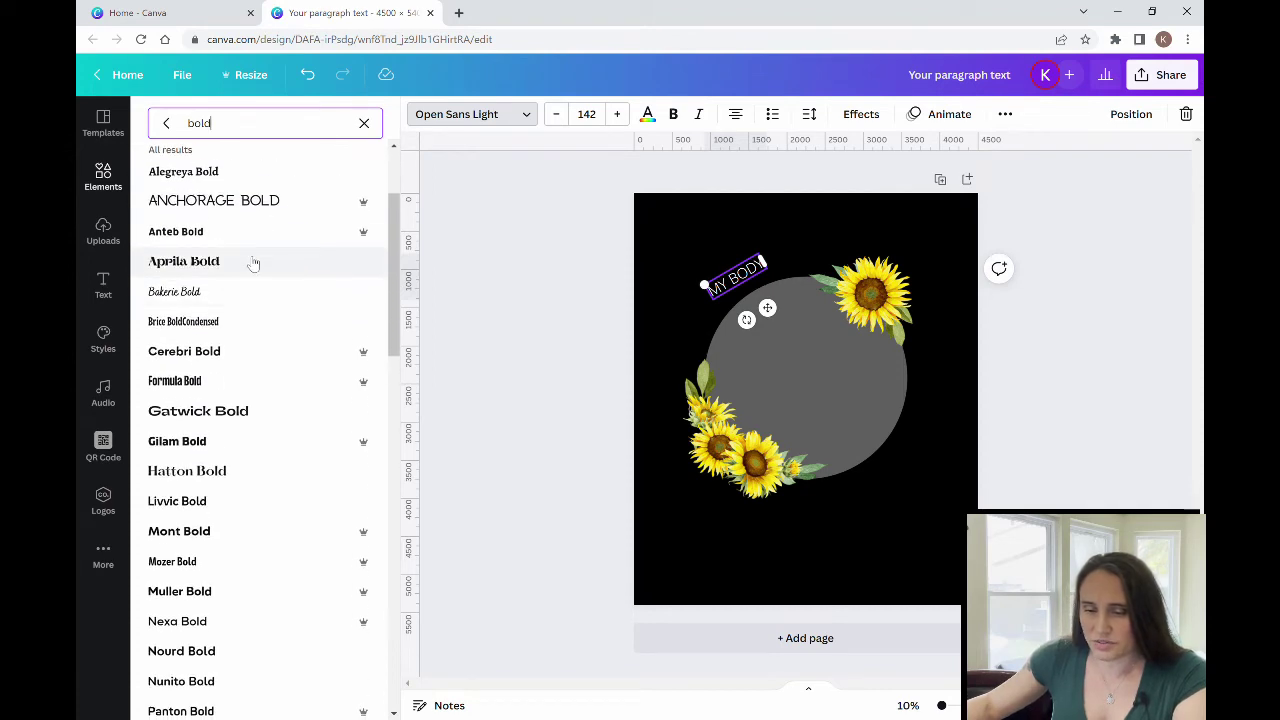
scroll(260, 275, down, 1)
scroll(270, 292, down, 5)
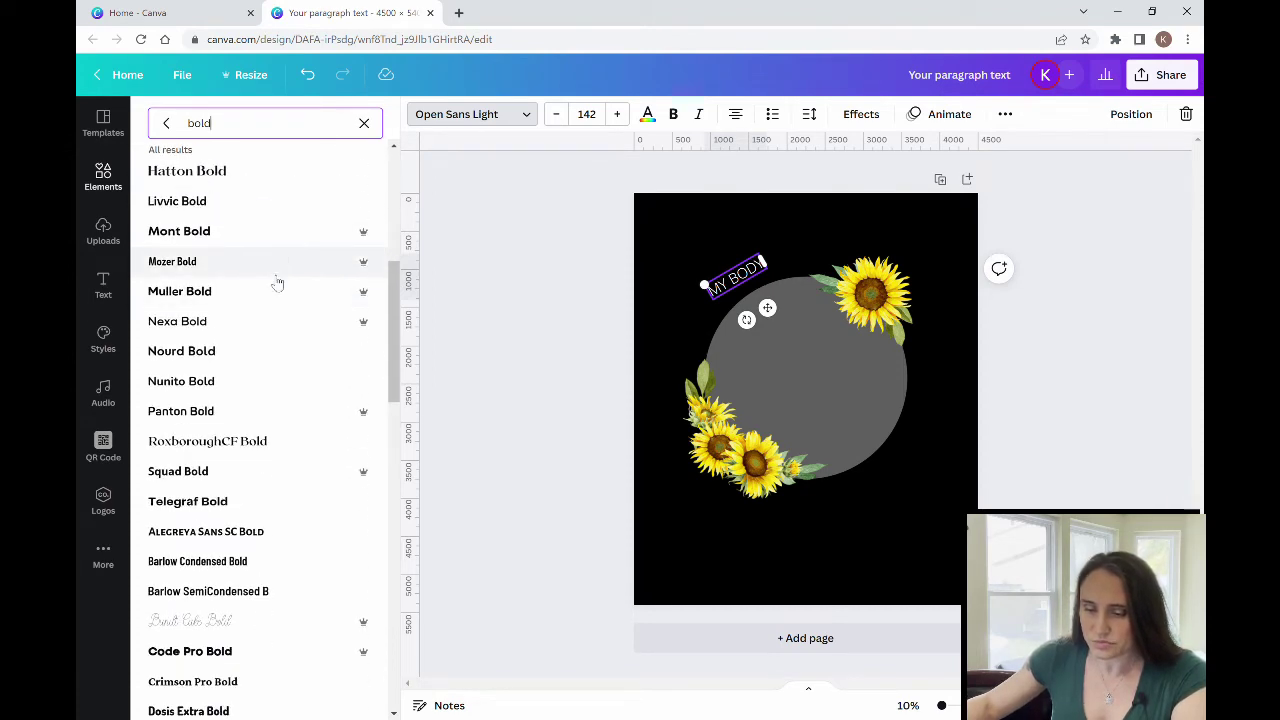
scroll(280, 240, down, 5)
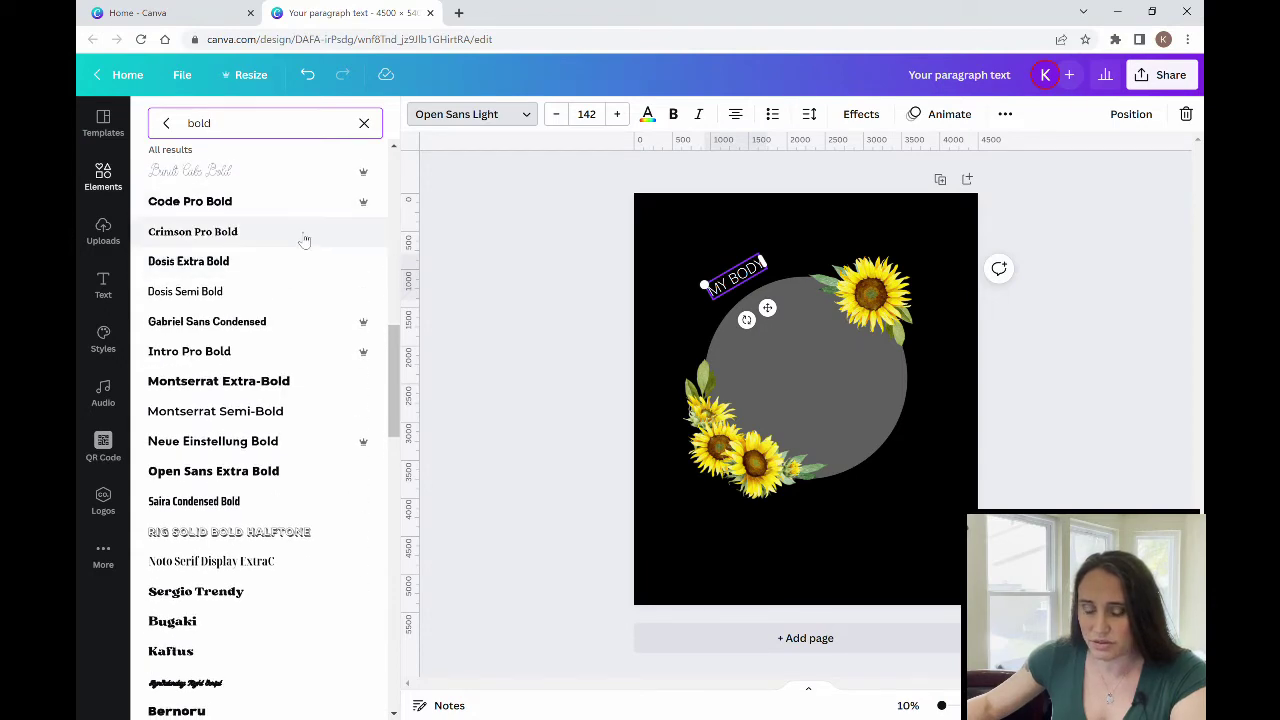
scroll(300, 237, down, 3)
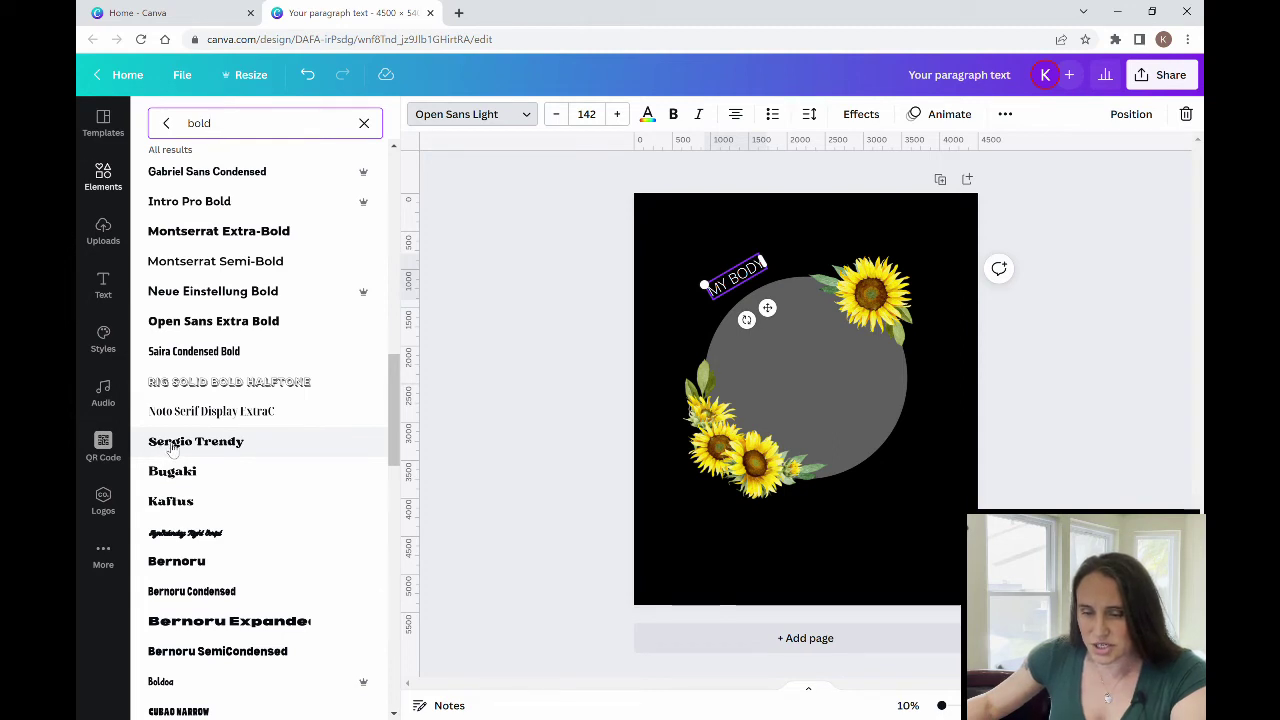
click(172, 448)
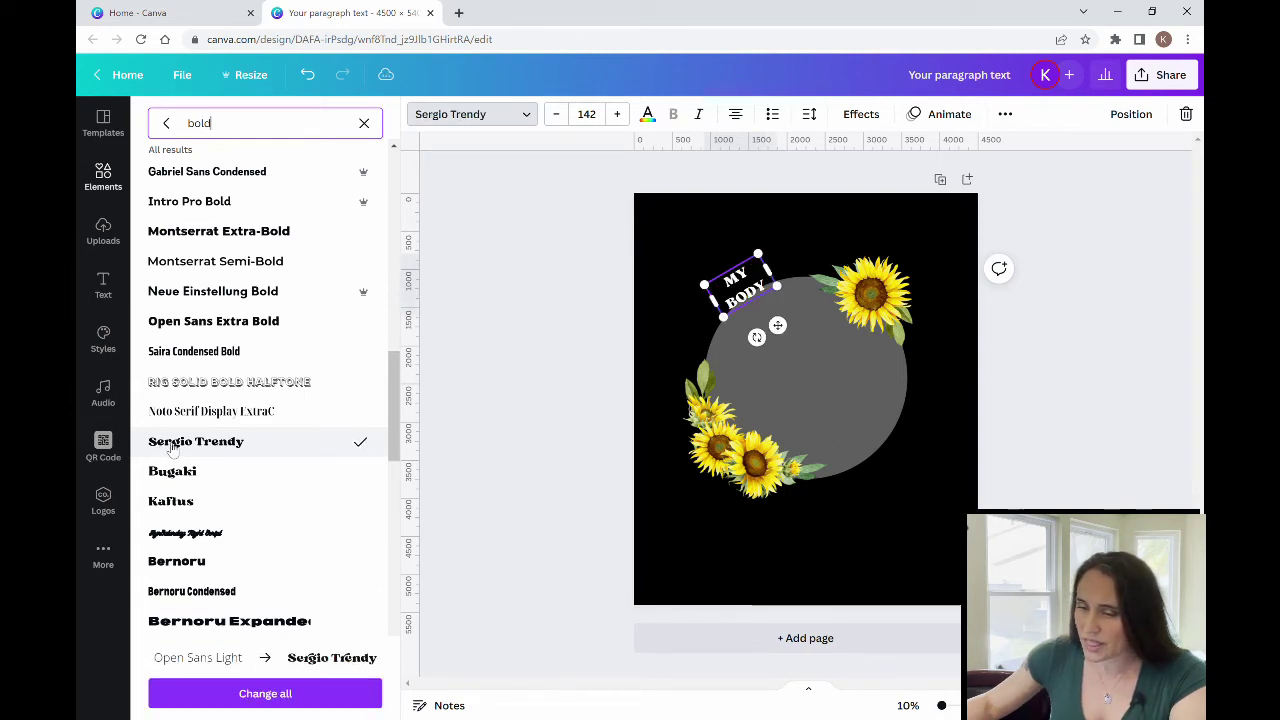
click(509, 367)
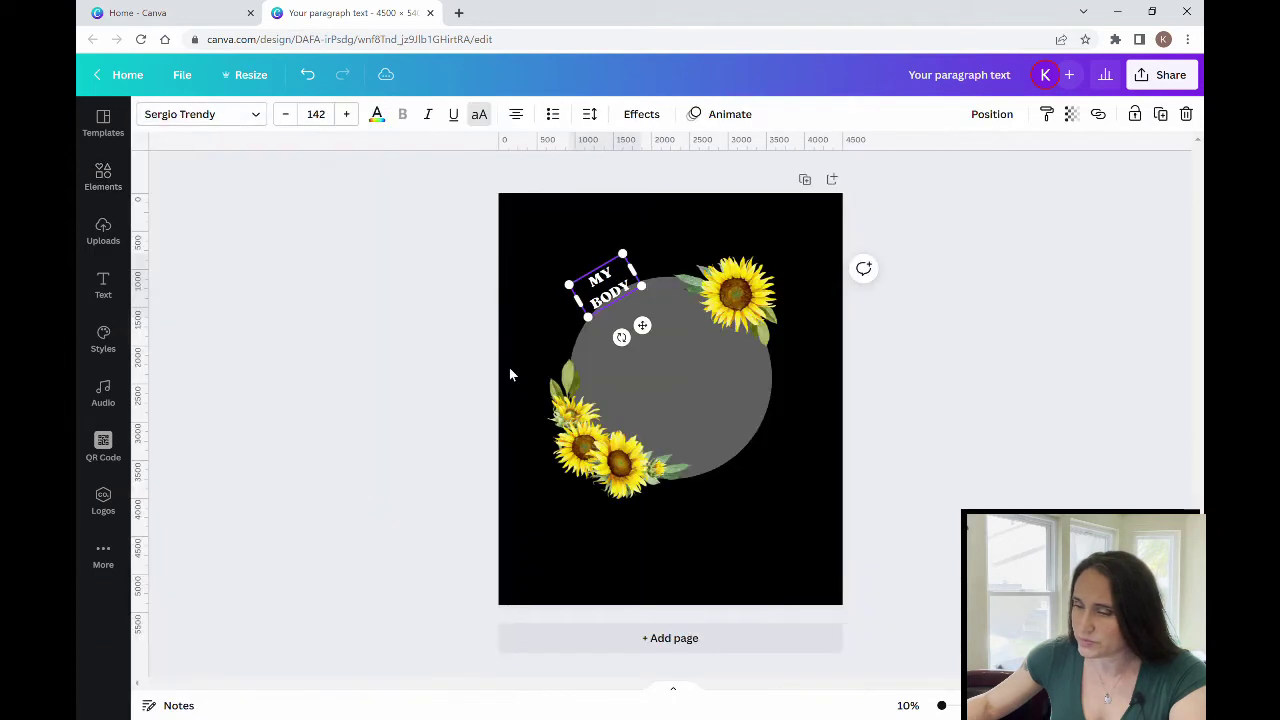
Widen the "MY BODY" text box to fit one line, tilt it slightly more and enlarge the text to size 286.
click(605, 289)
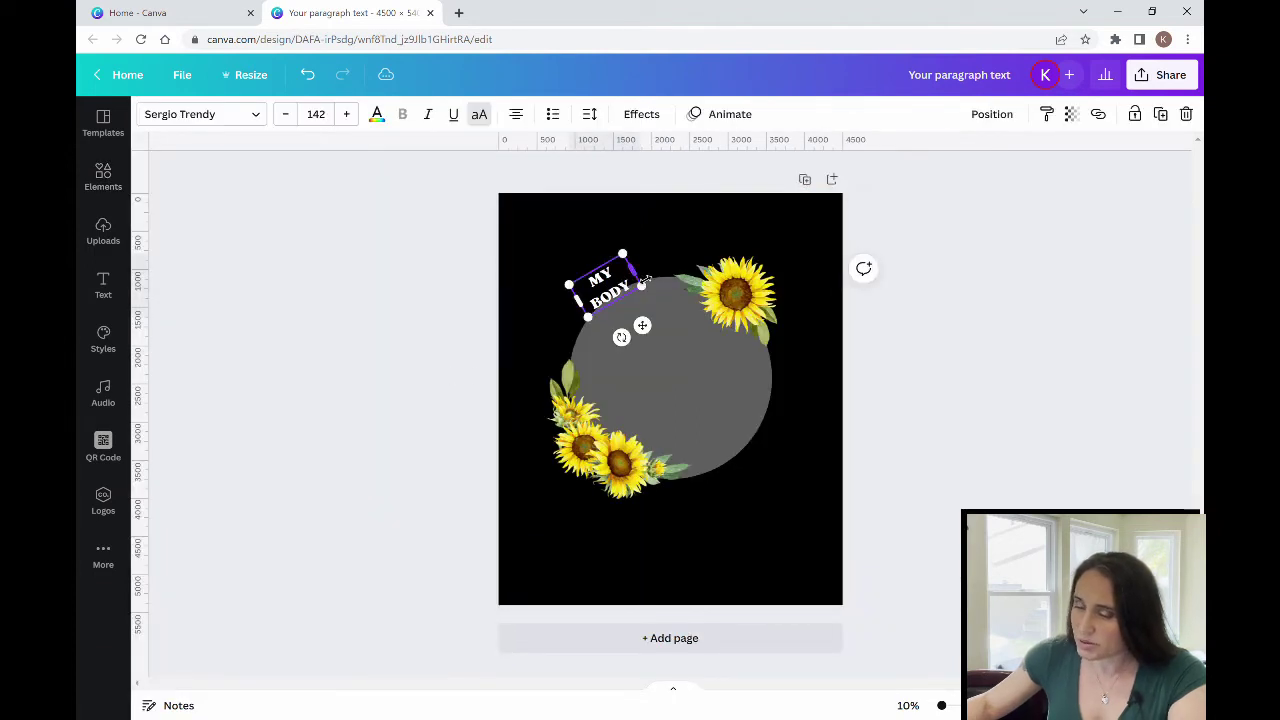
drag(645, 280, 606, 289)
click(903, 383)
mouse_move(620, 345)
mouse_down()
mouse_move(640, 356)
mouse_move(622, 345)
mouse_up()
drag(633, 262, 671, 240)
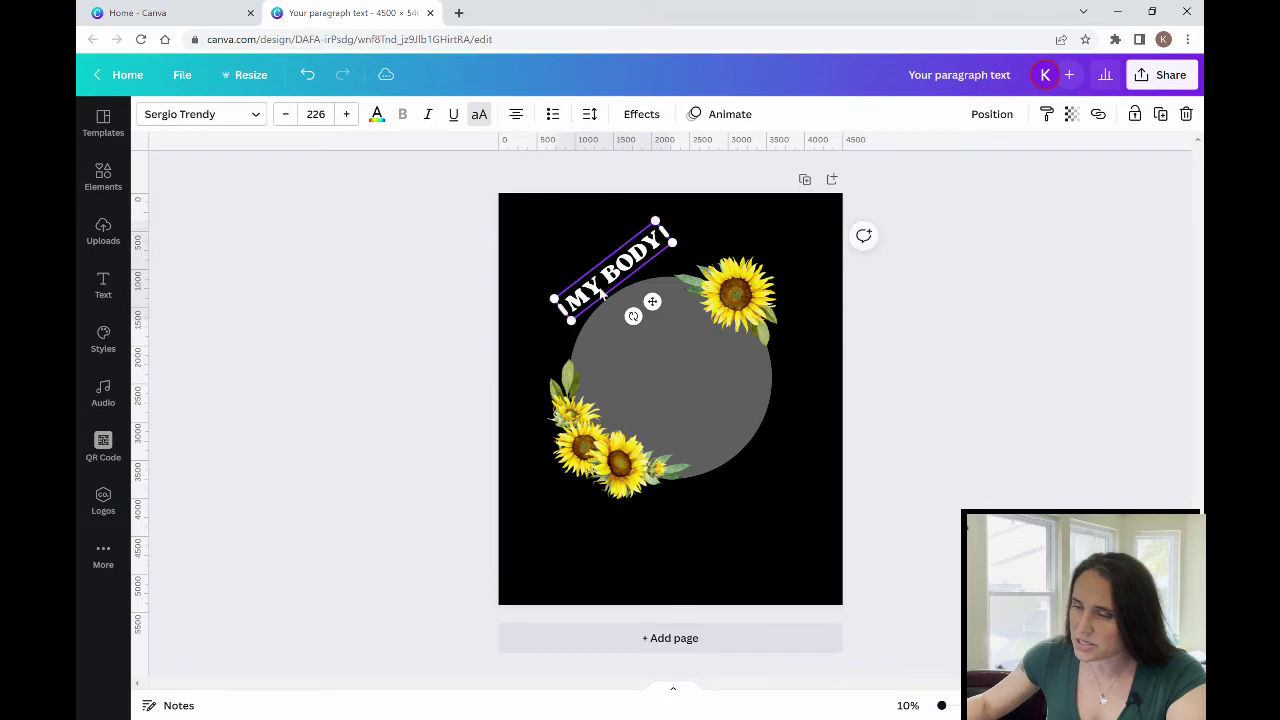
drag(583, 328, 560, 354)
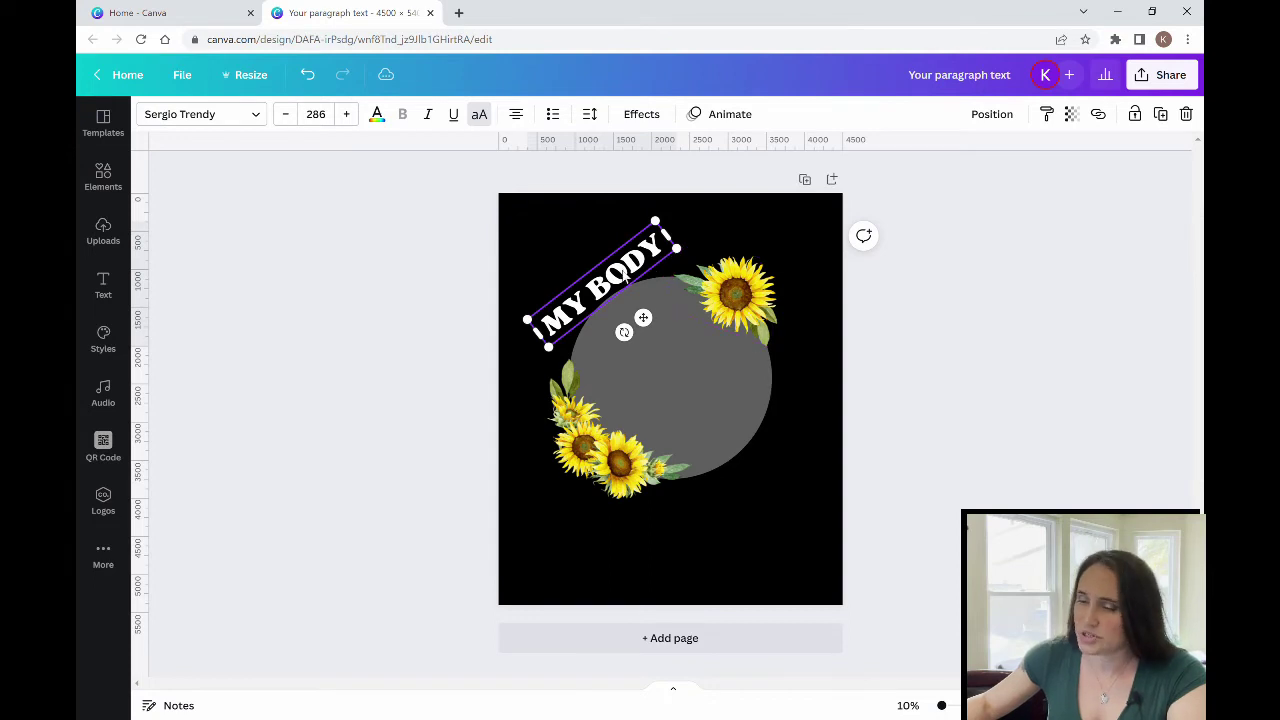
Curve the "MY BODY" text by 61 and fit it against the circle's upper-left edge.
click(645, 116)
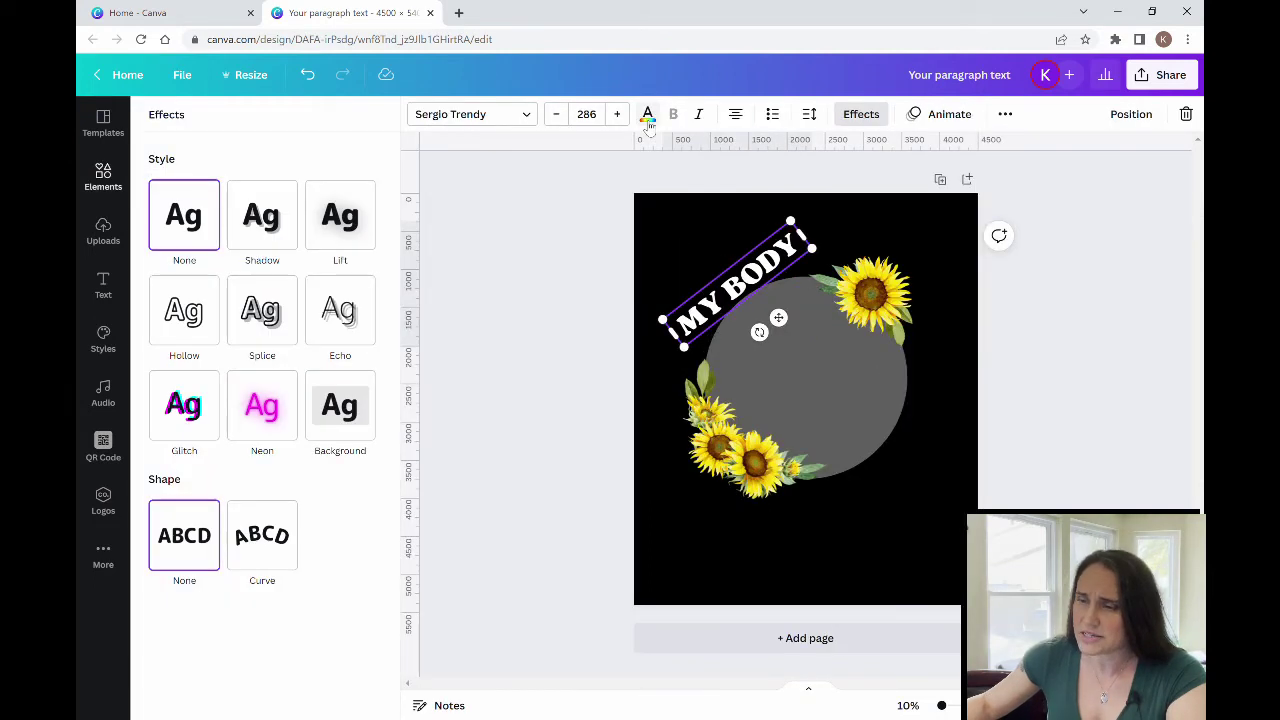
click(267, 552)
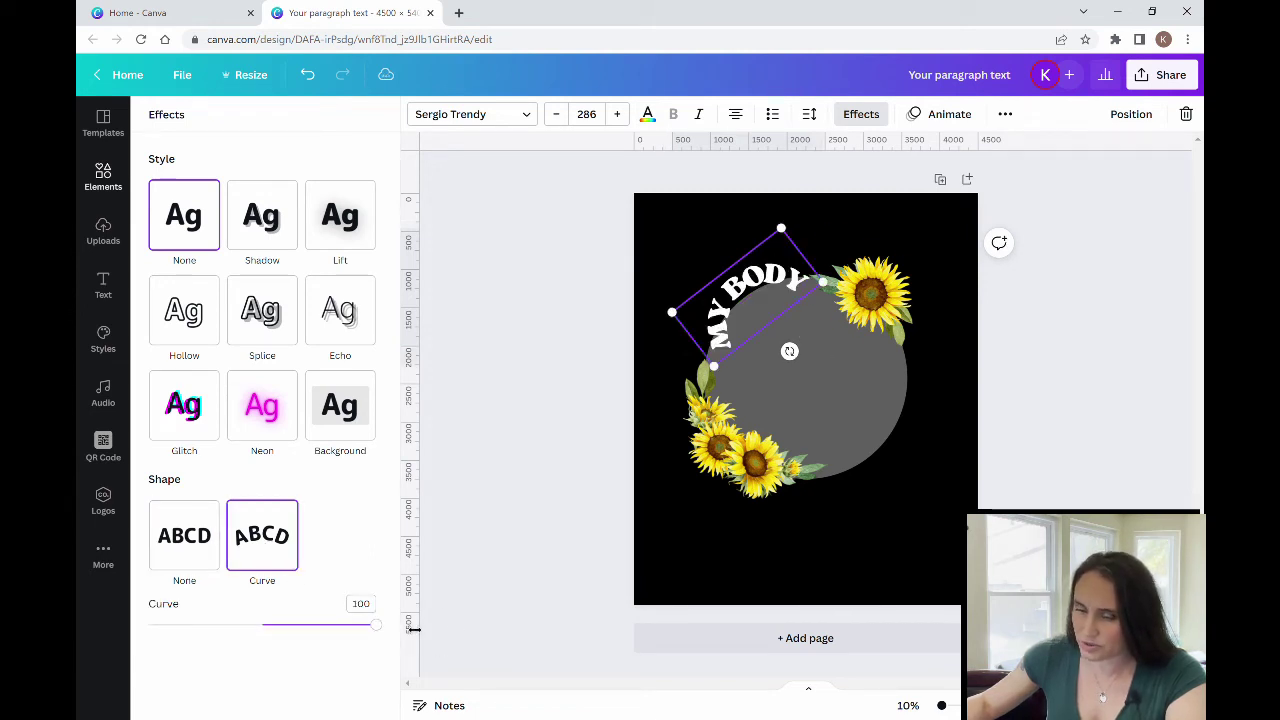
drag(376, 626, 337, 636)
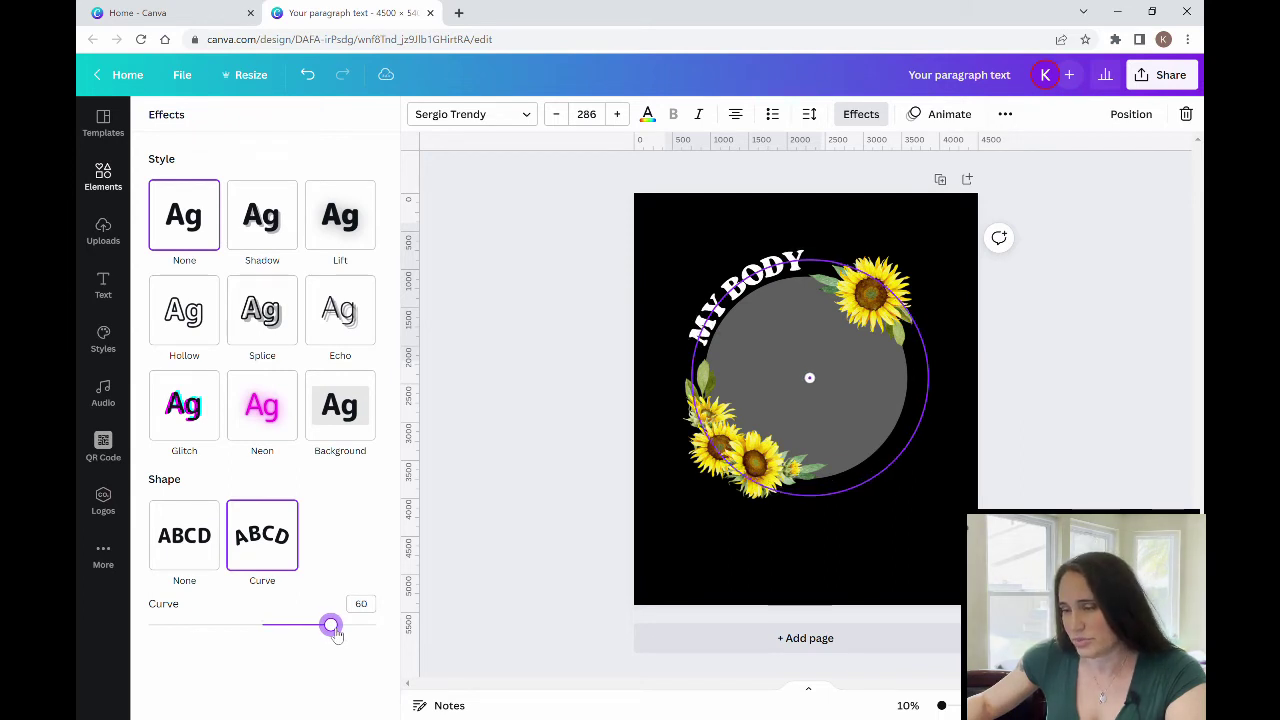
drag(336, 636, 337, 637)
drag(746, 284, 752, 290)
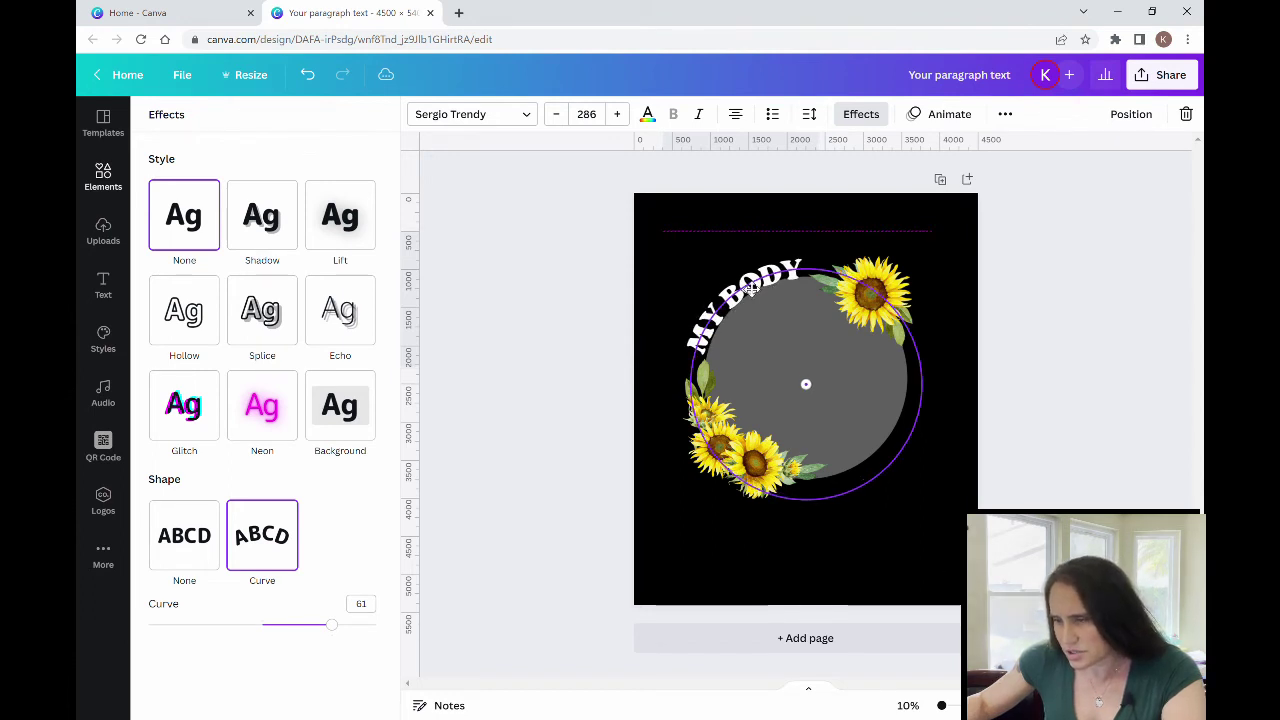
drag(752, 290, 752, 288)
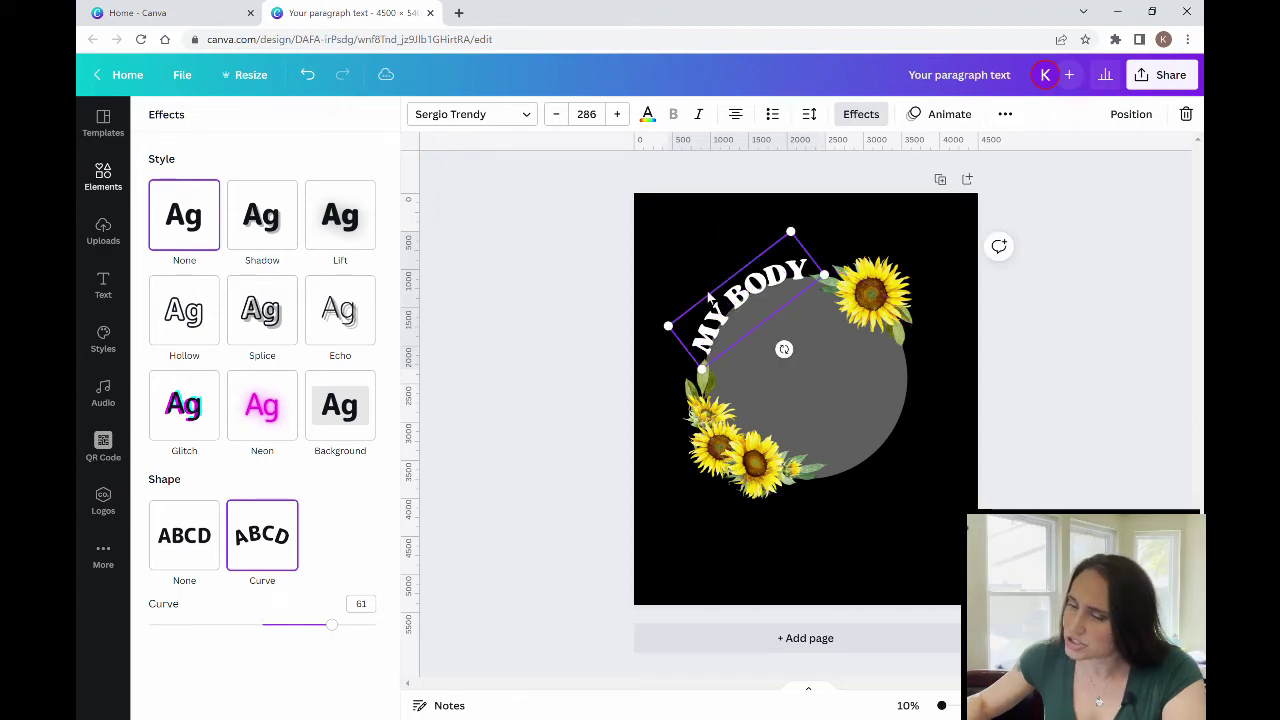
click(480, 426)
click(466, 426)
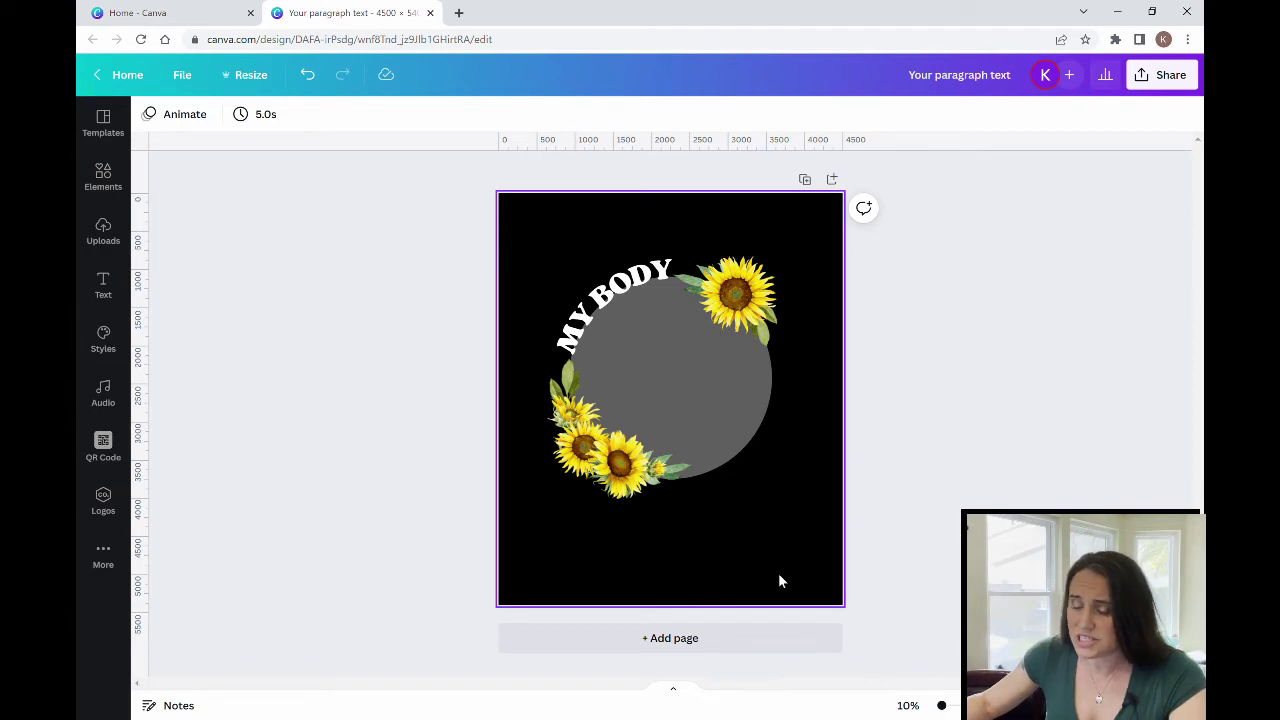
Add another text box and replace its placeholder text with "MY CHOICE".
key(t)
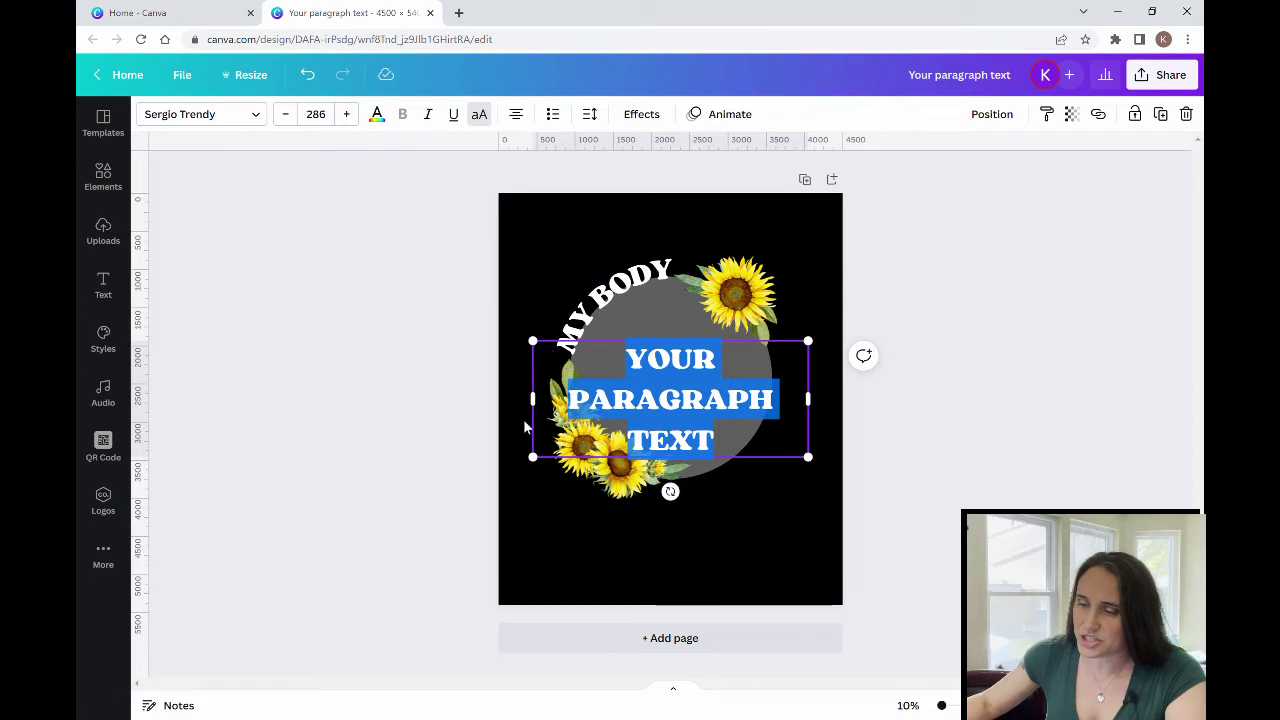
click(715, 562)
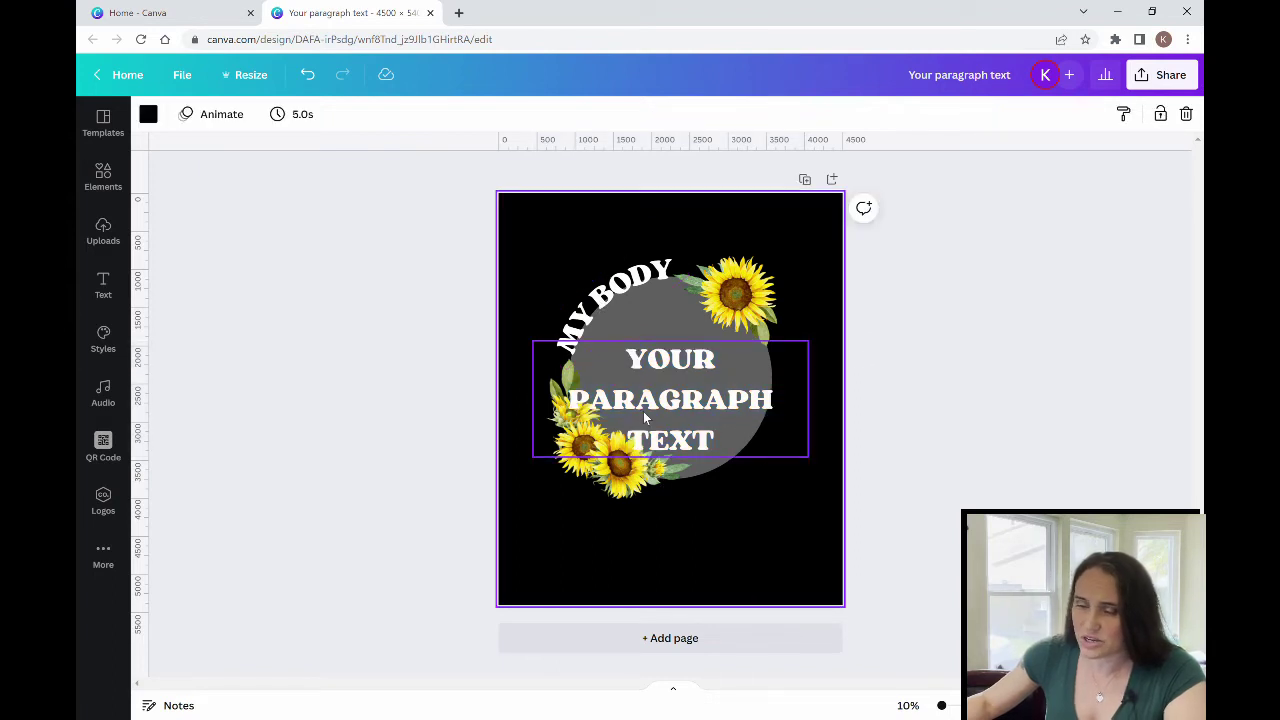
click(709, 443)
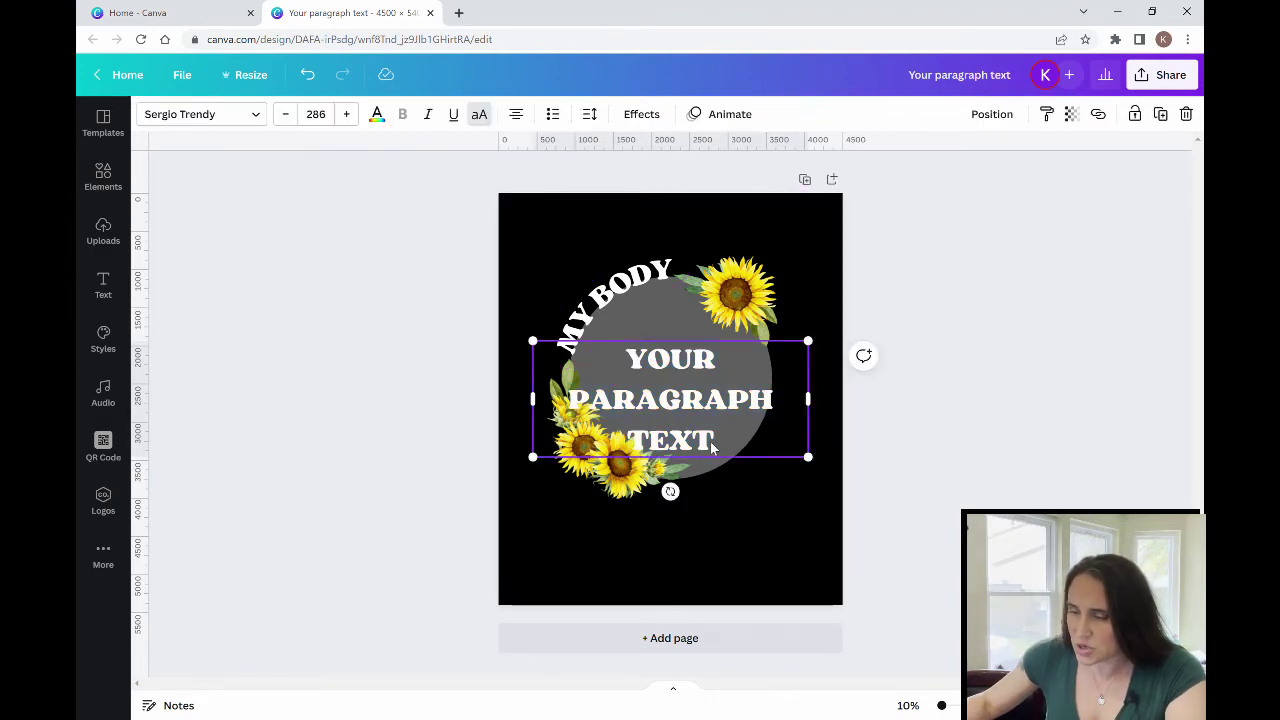
click(714, 446)
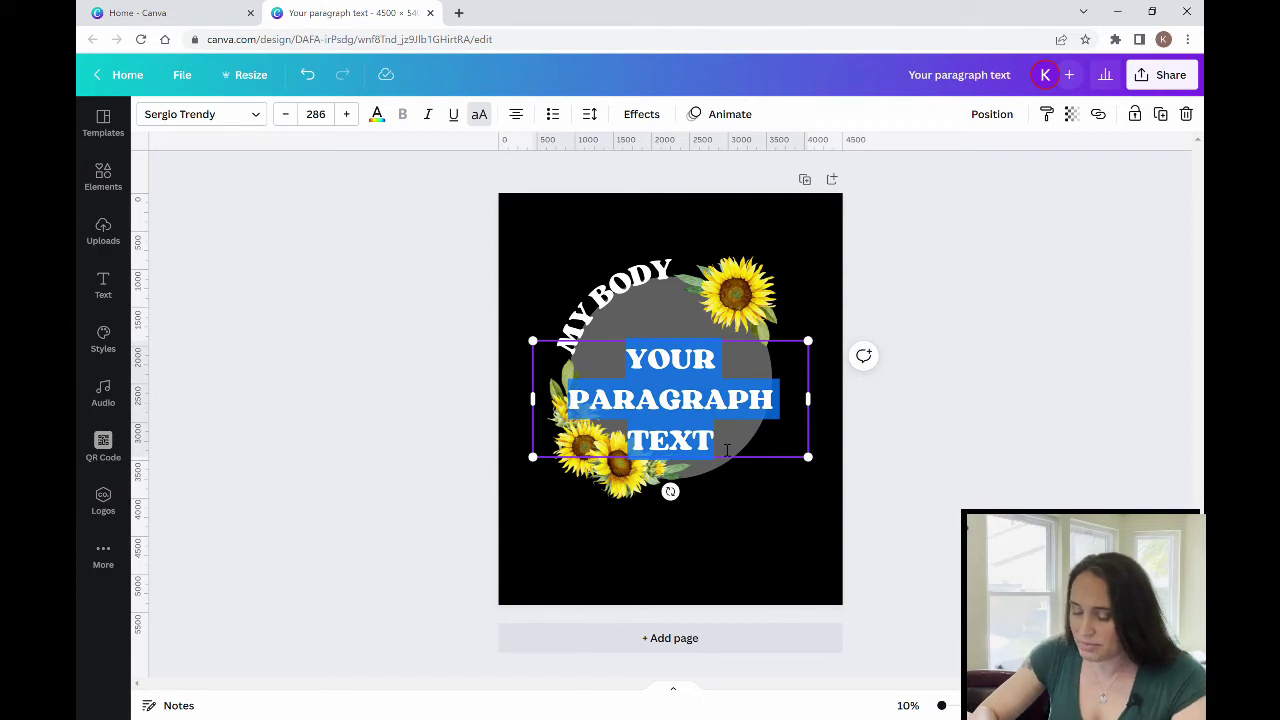
text(MY CHOICE)
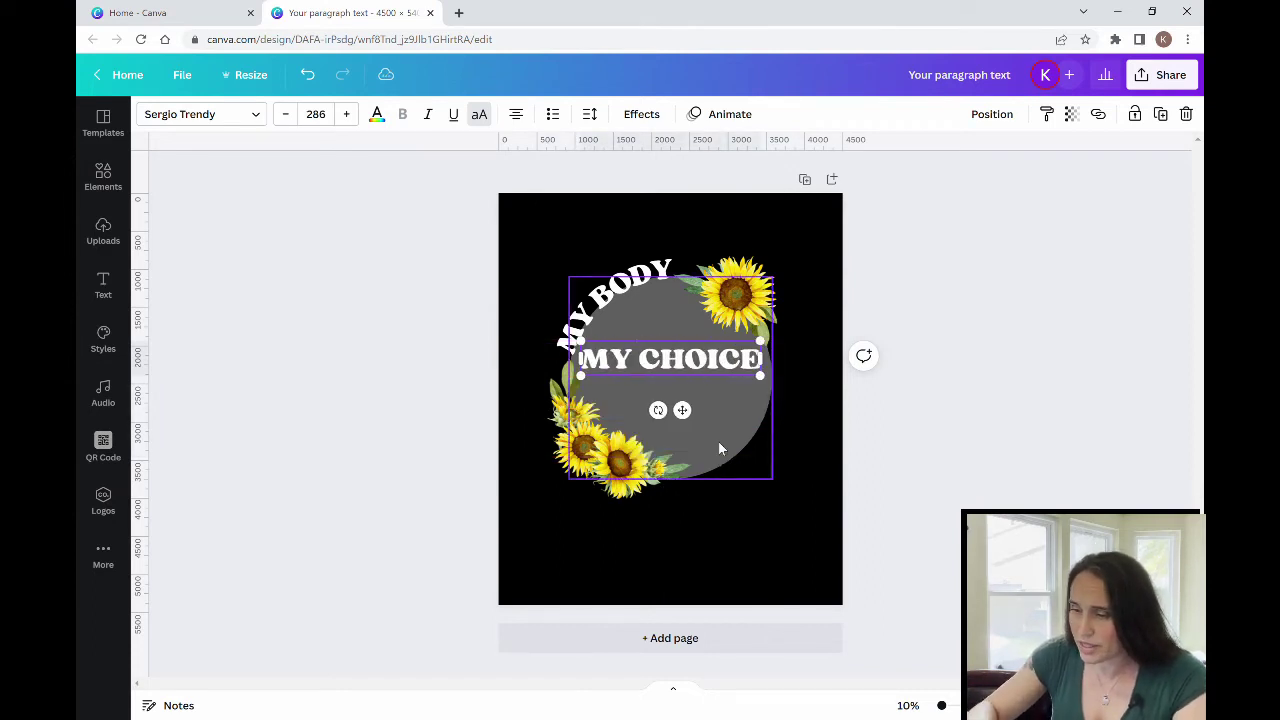
click(714, 514)
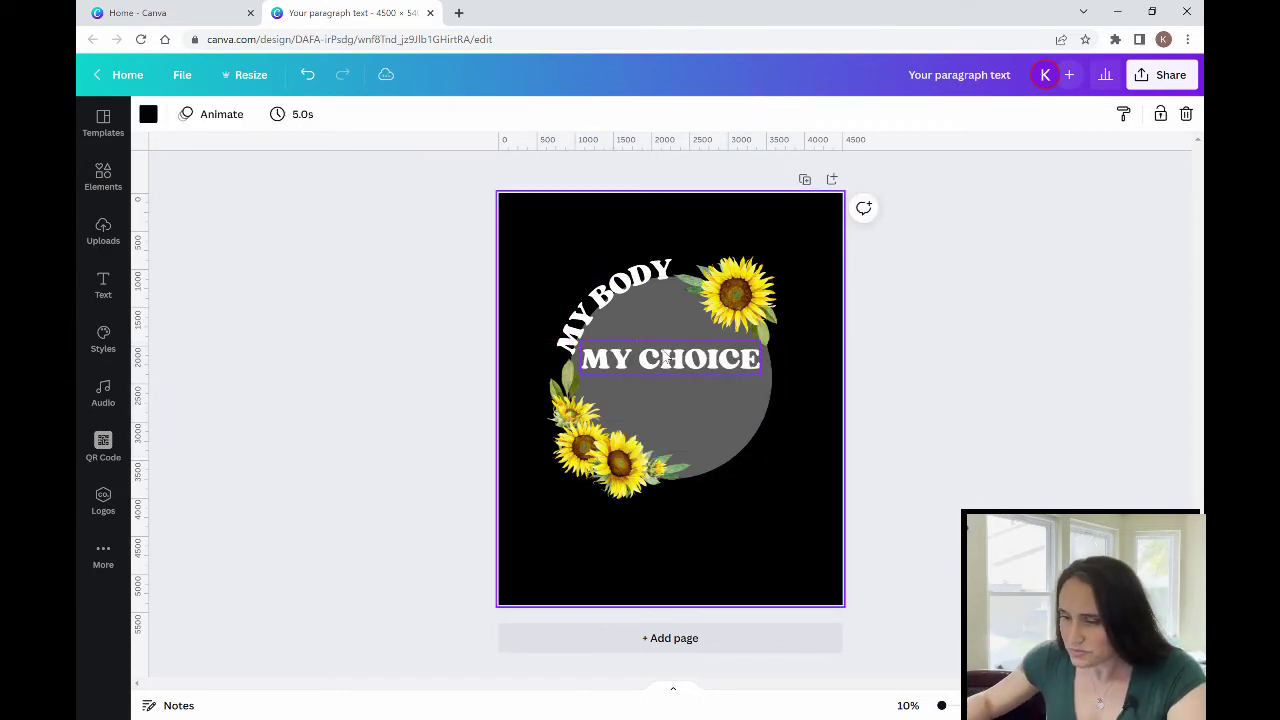
Place the "MY CHOICE" text tilted upward at the circle's lower-right edge and curve it by -64.
drag(674, 361, 741, 450)
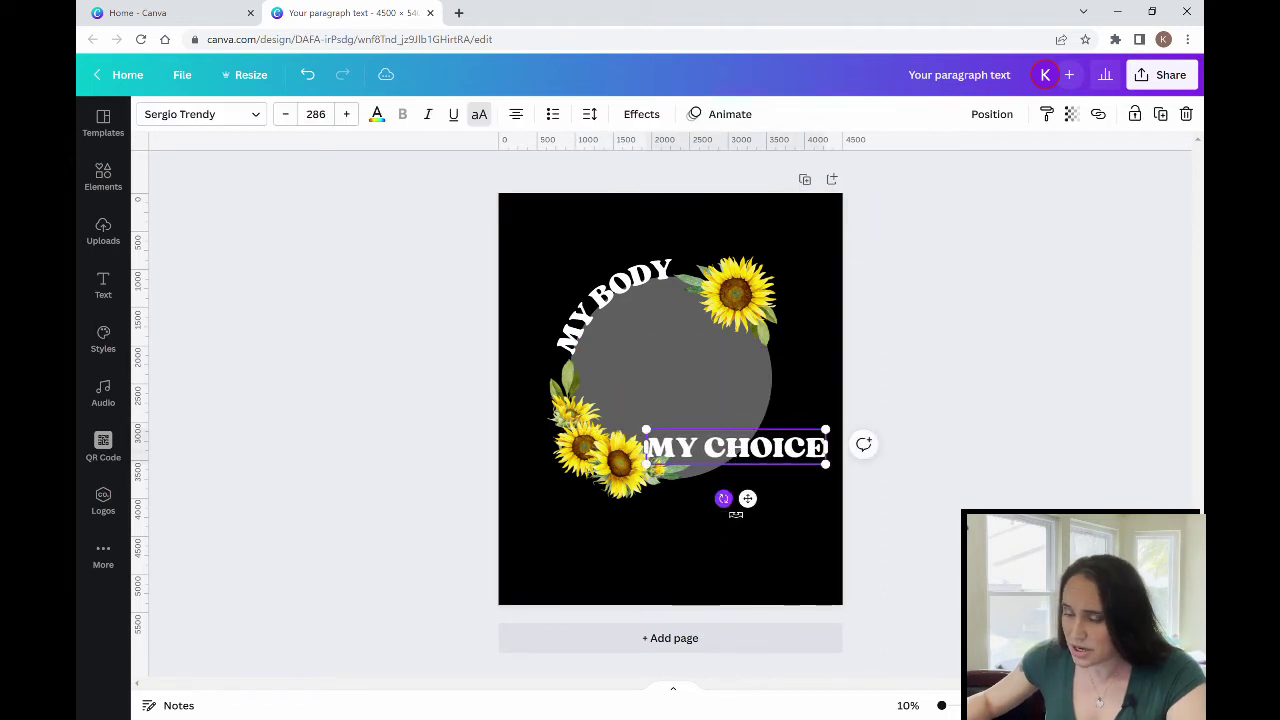
drag(723, 498, 808, 488)
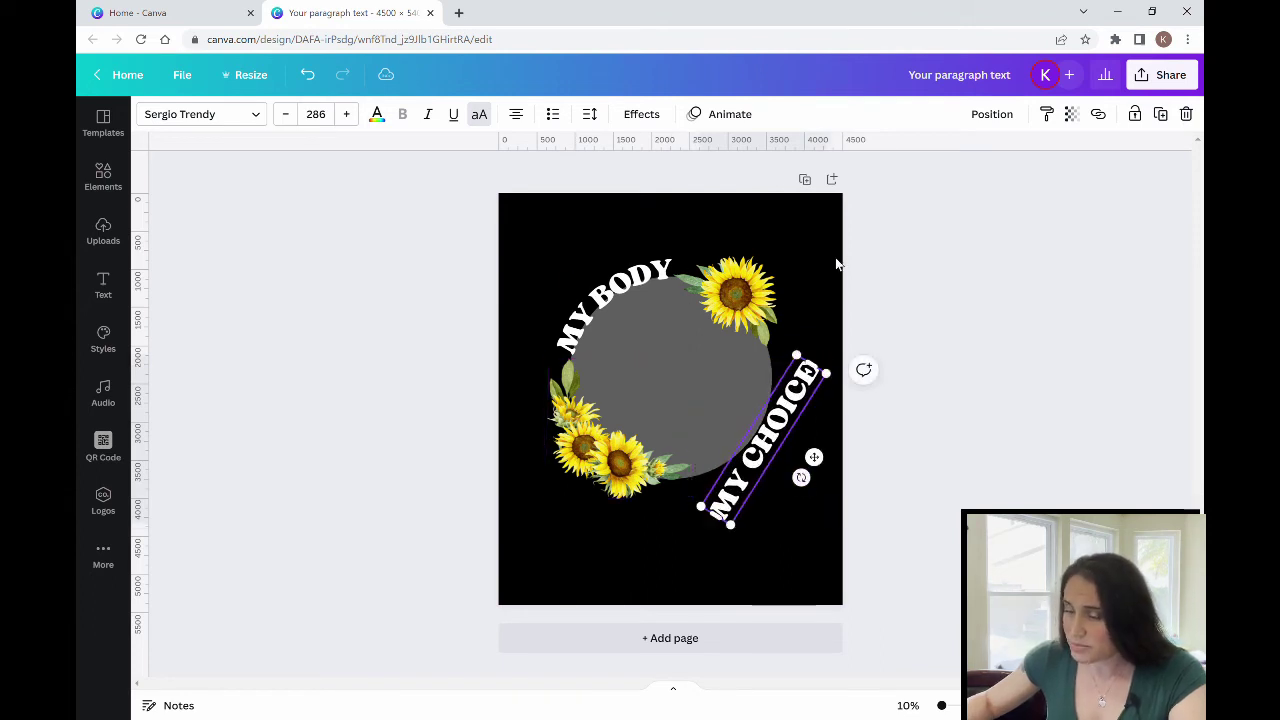
click(643, 116)
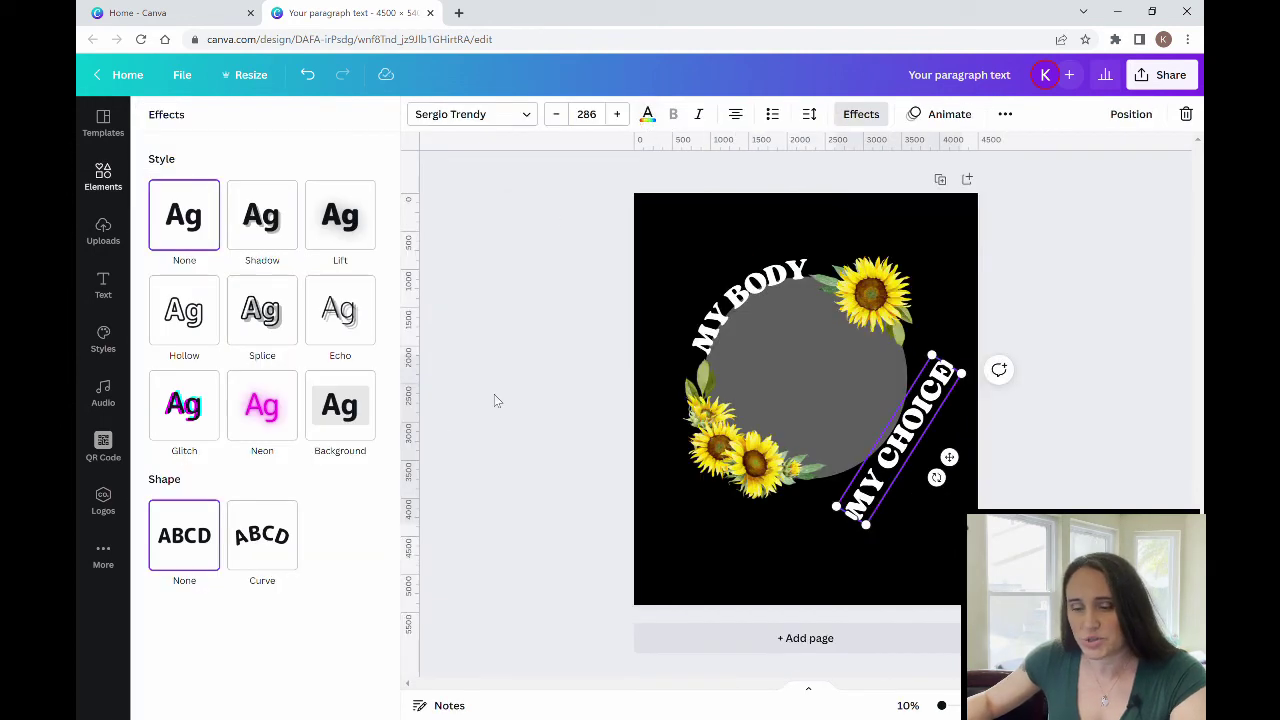
click(284, 552)
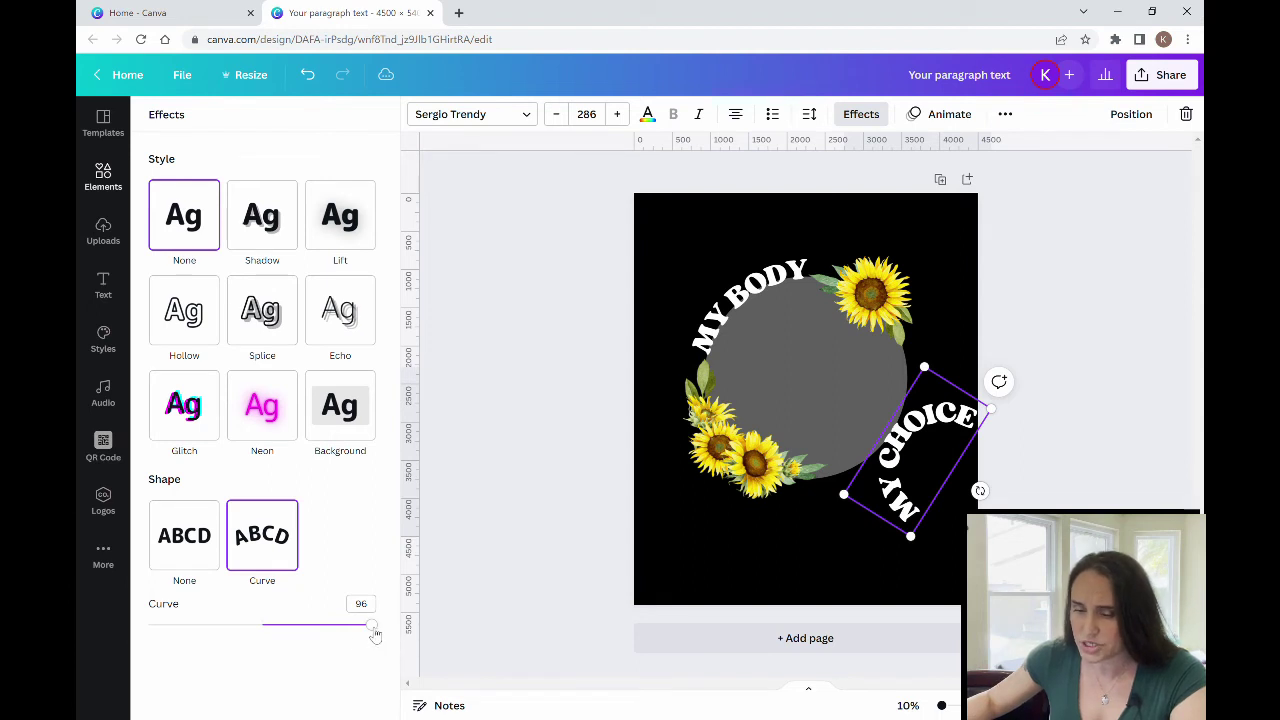
drag(375, 634, 198, 592)
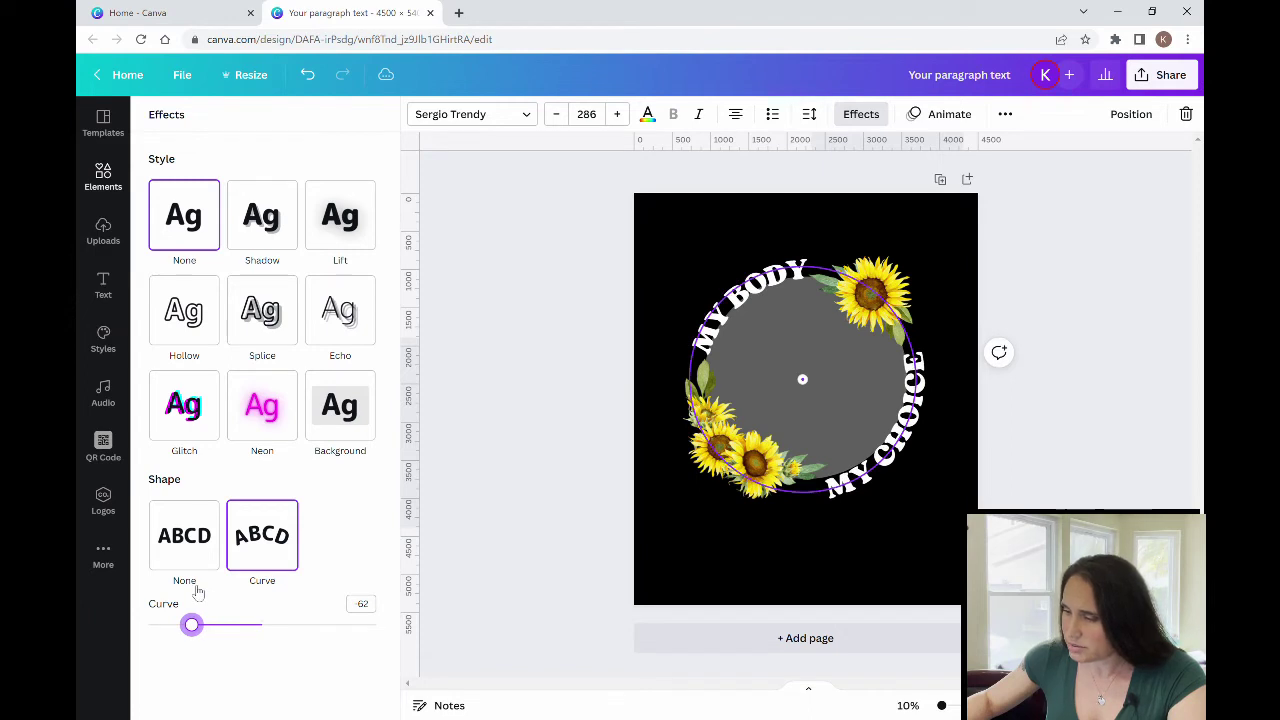
drag(198, 592, 196, 592)
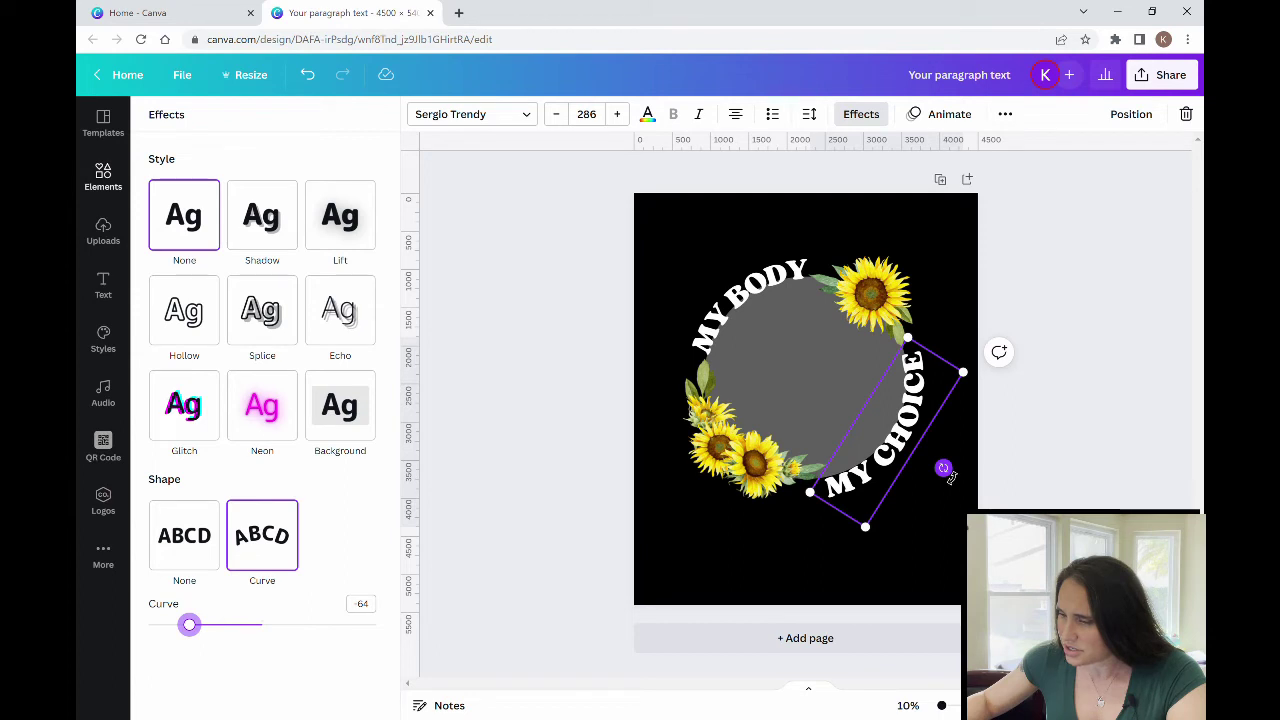
Adjust the "MY CHOICE" rotation to -55° and nudge the text so it follows the circle's lower-right edge.
drag(950, 477, 951, 479)
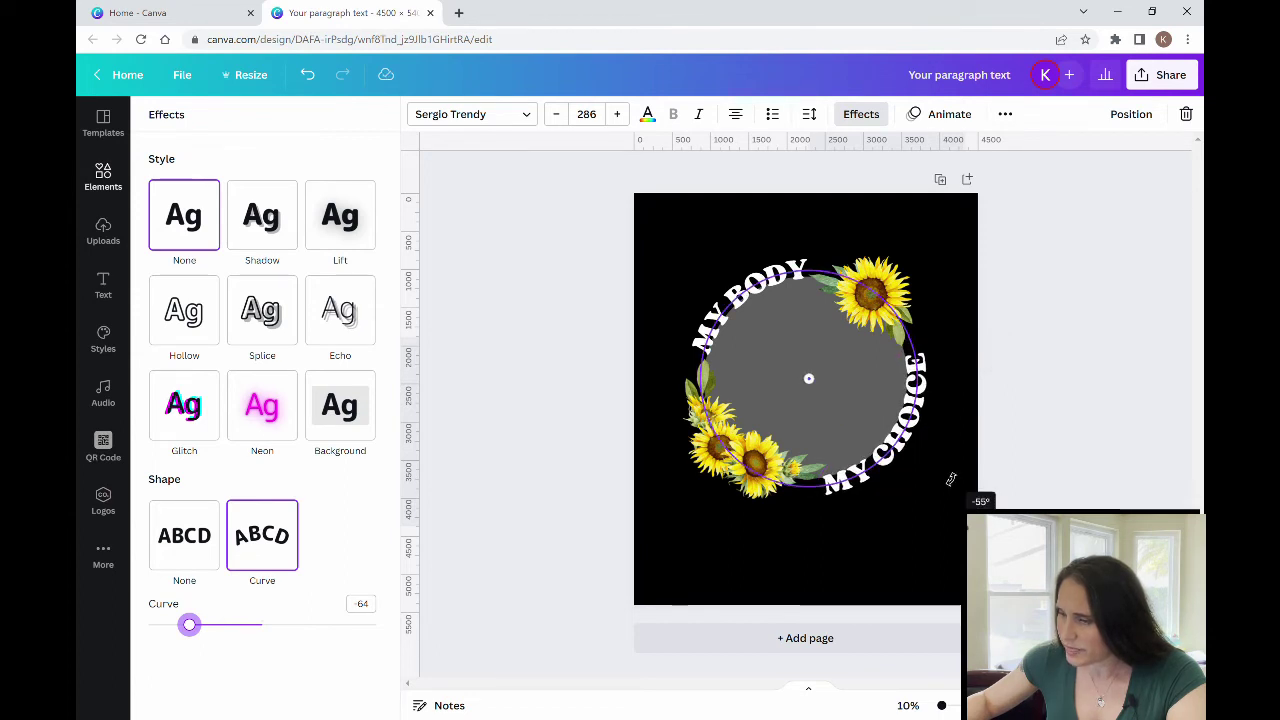
drag(951, 479, 943, 470)
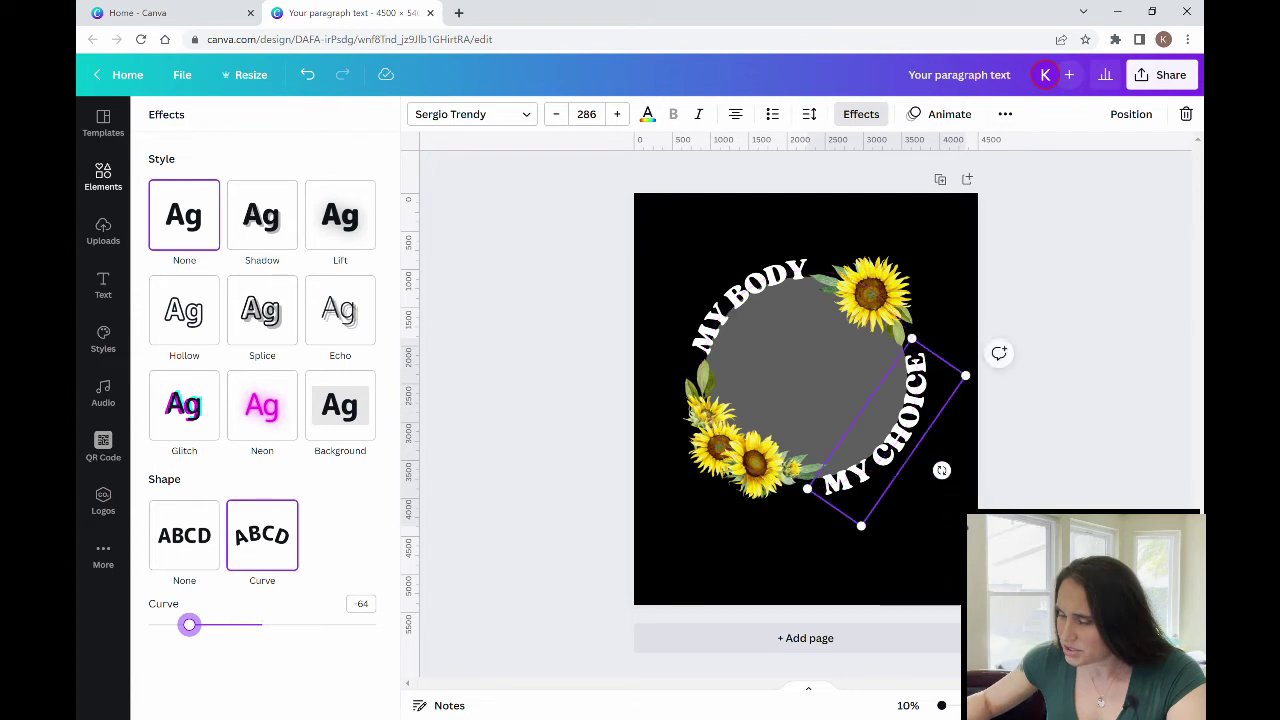
click(783, 578)
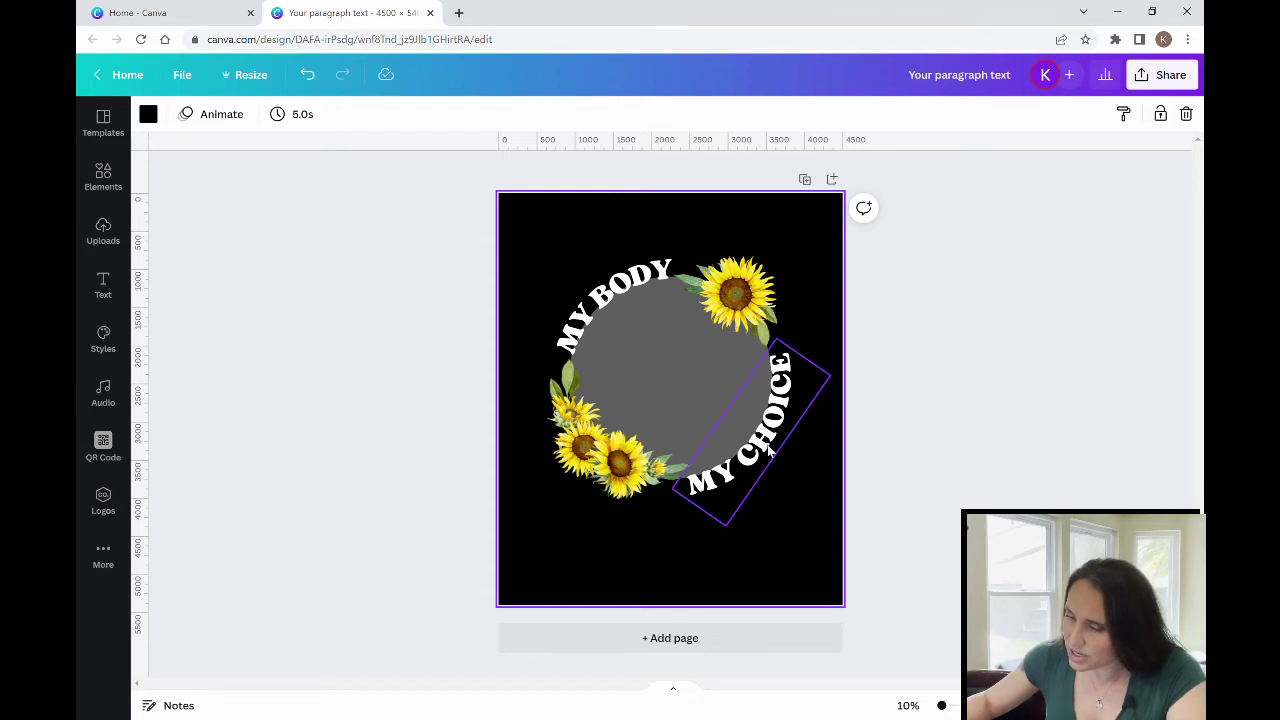
drag(765, 450, 771, 449)
click(863, 577)
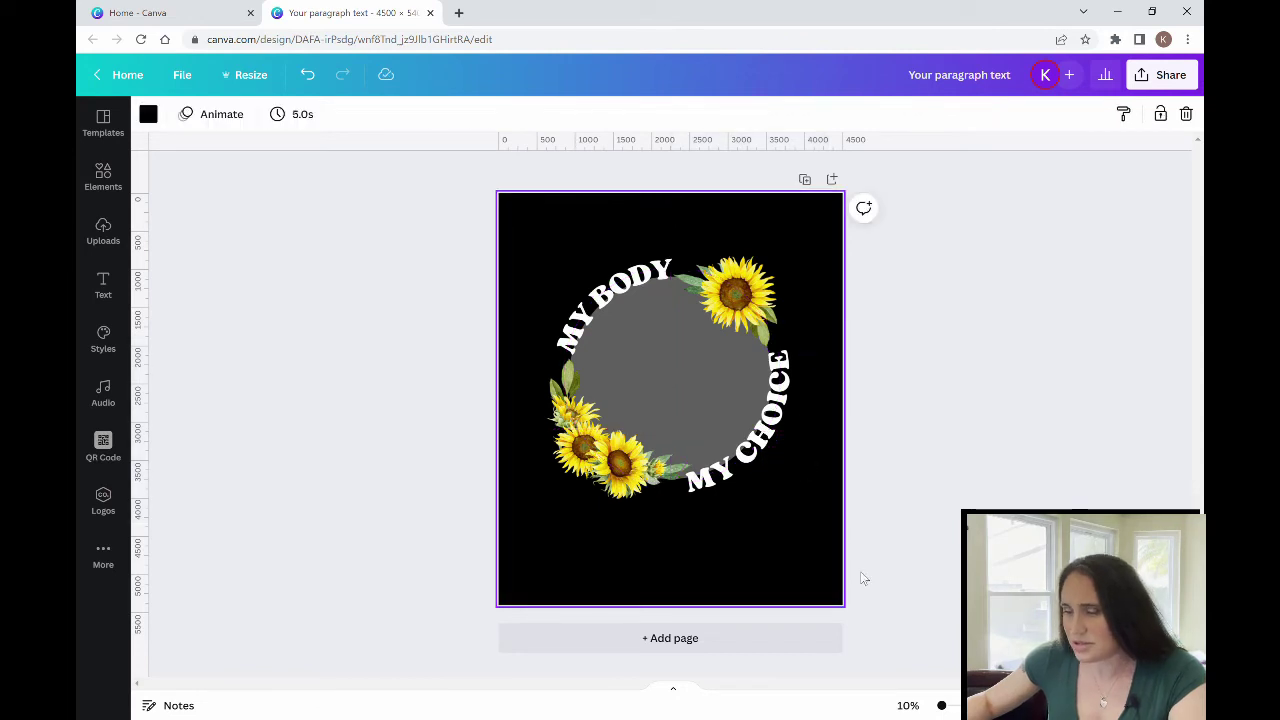
click(978, 494)
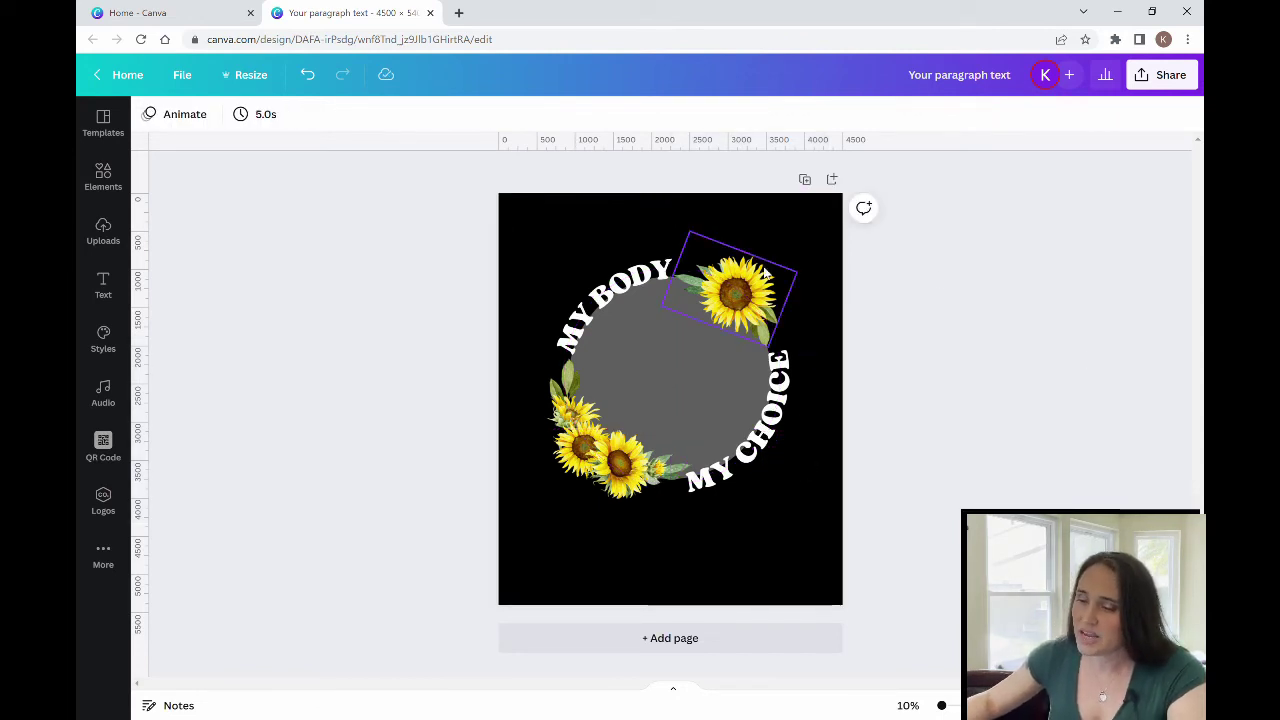
Remove the gray guide circle from the middle of the design.
click(676, 358)
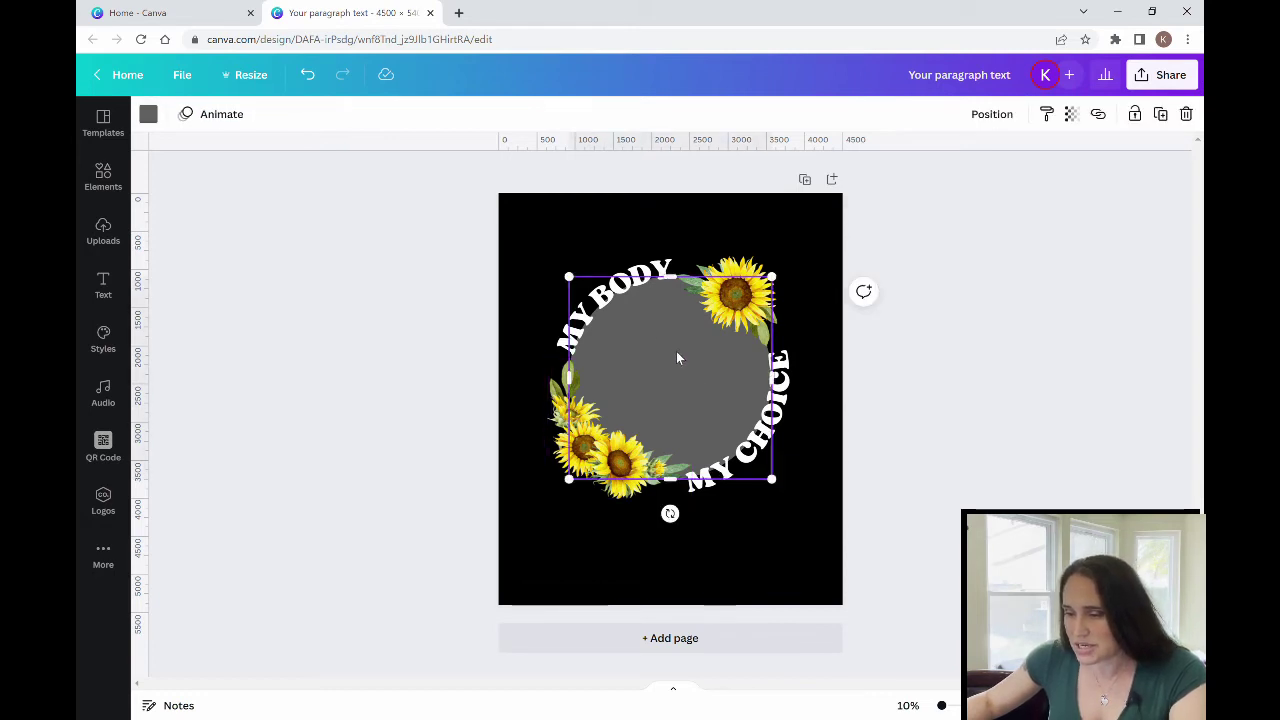
drag(694, 363, 1210, 410)
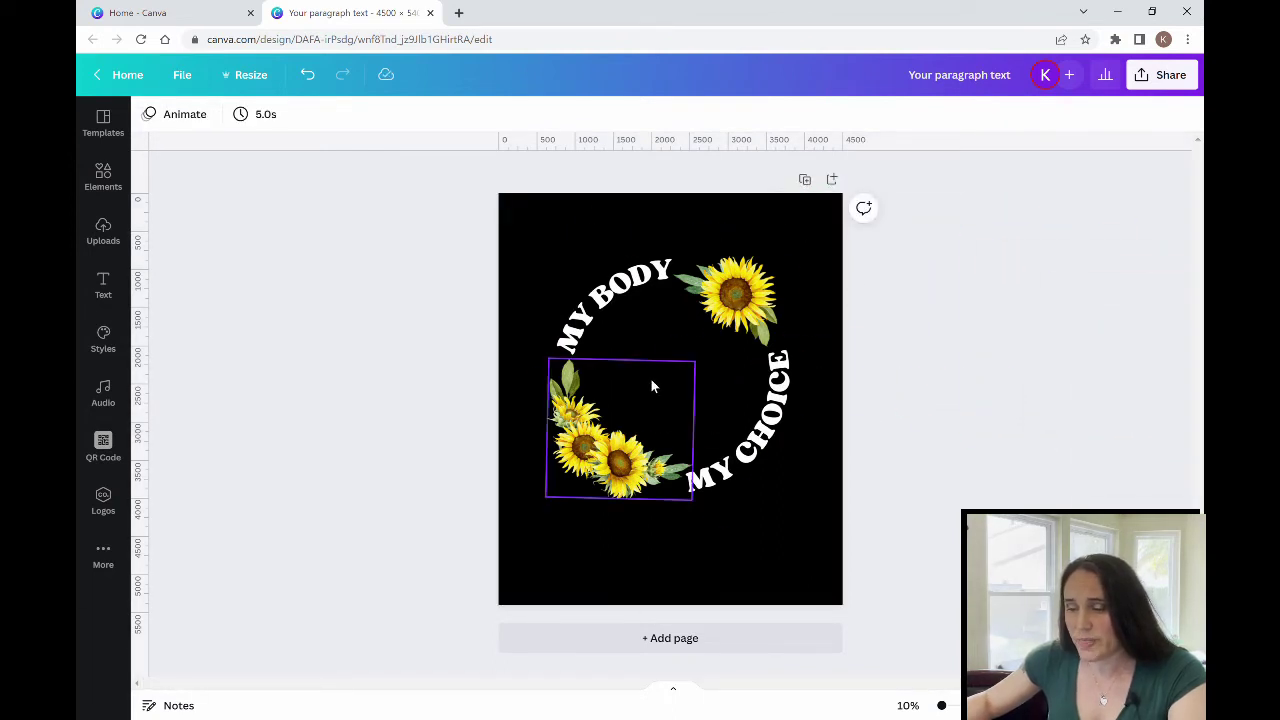
Search the design elements for "uterus" and limit the results to graphics.
click(103, 177)
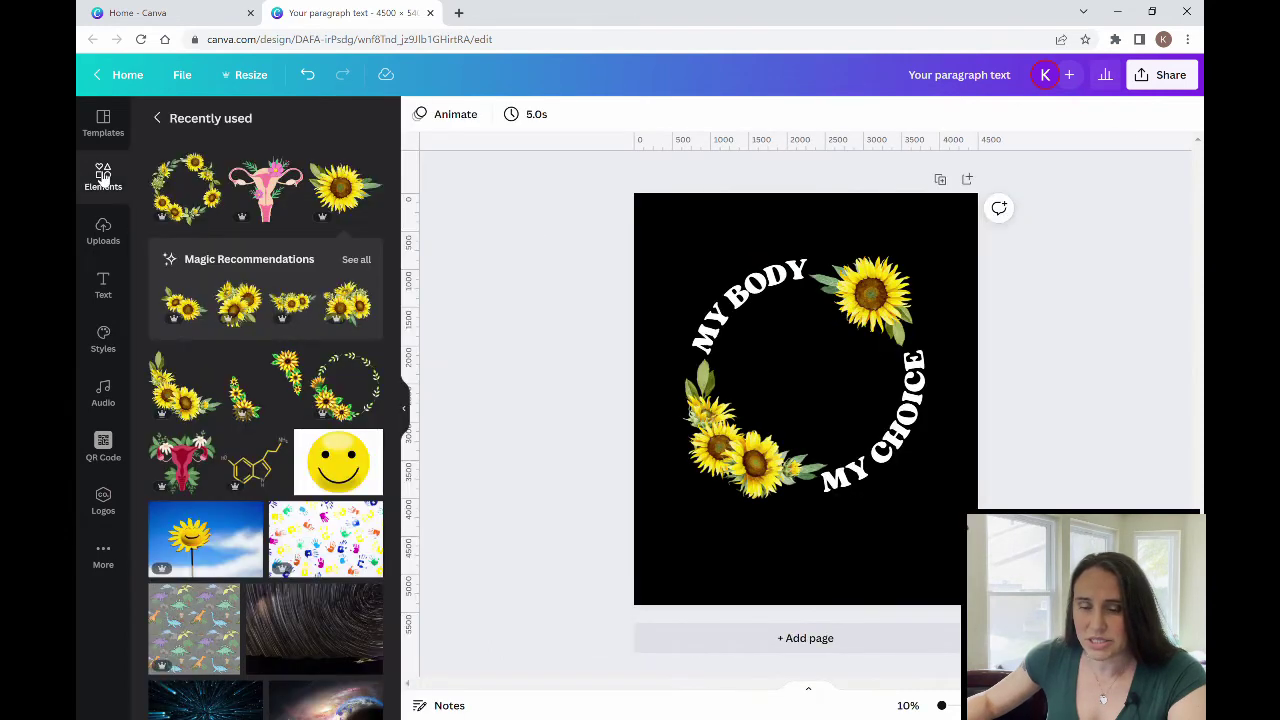
click(160, 119)
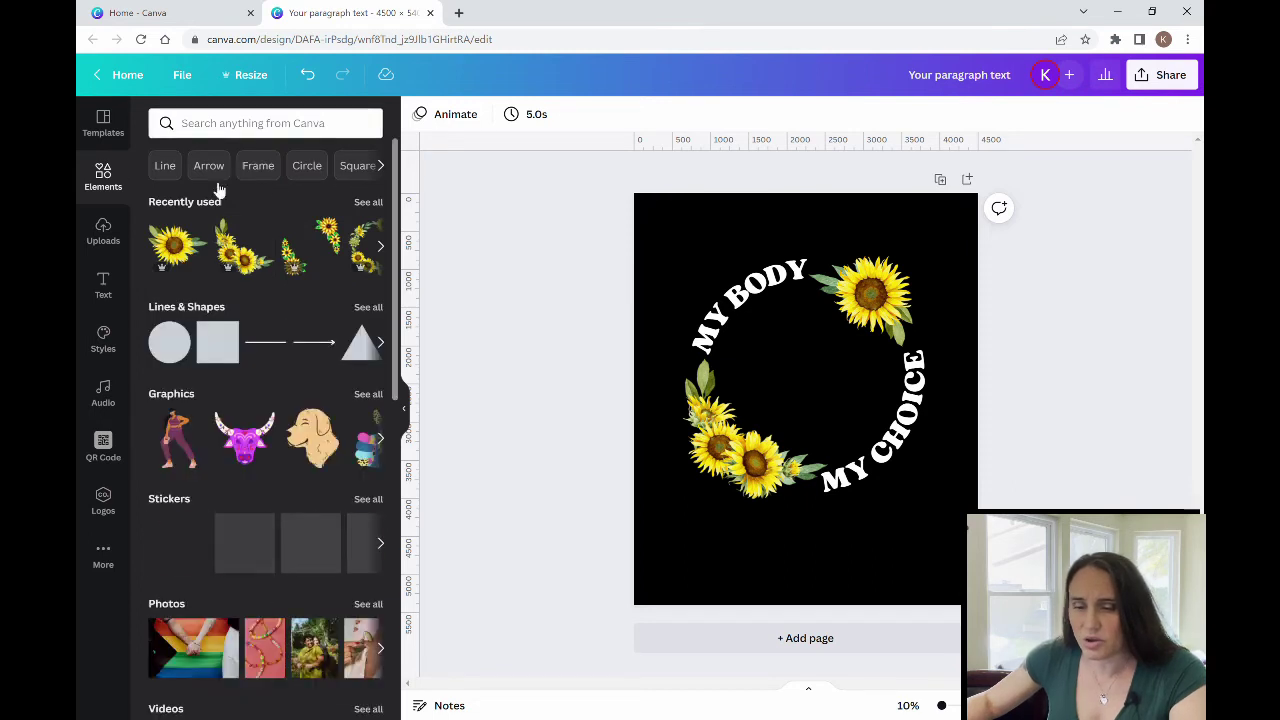
click(226, 123)
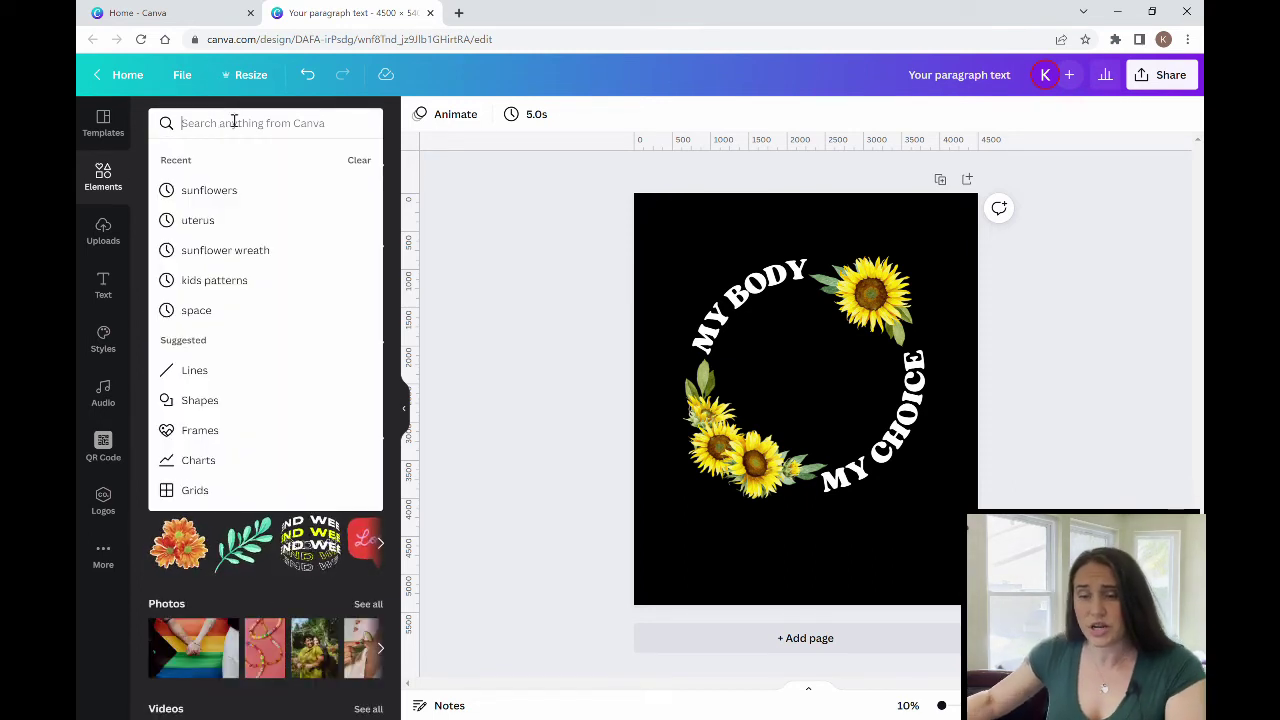
text(uterus)
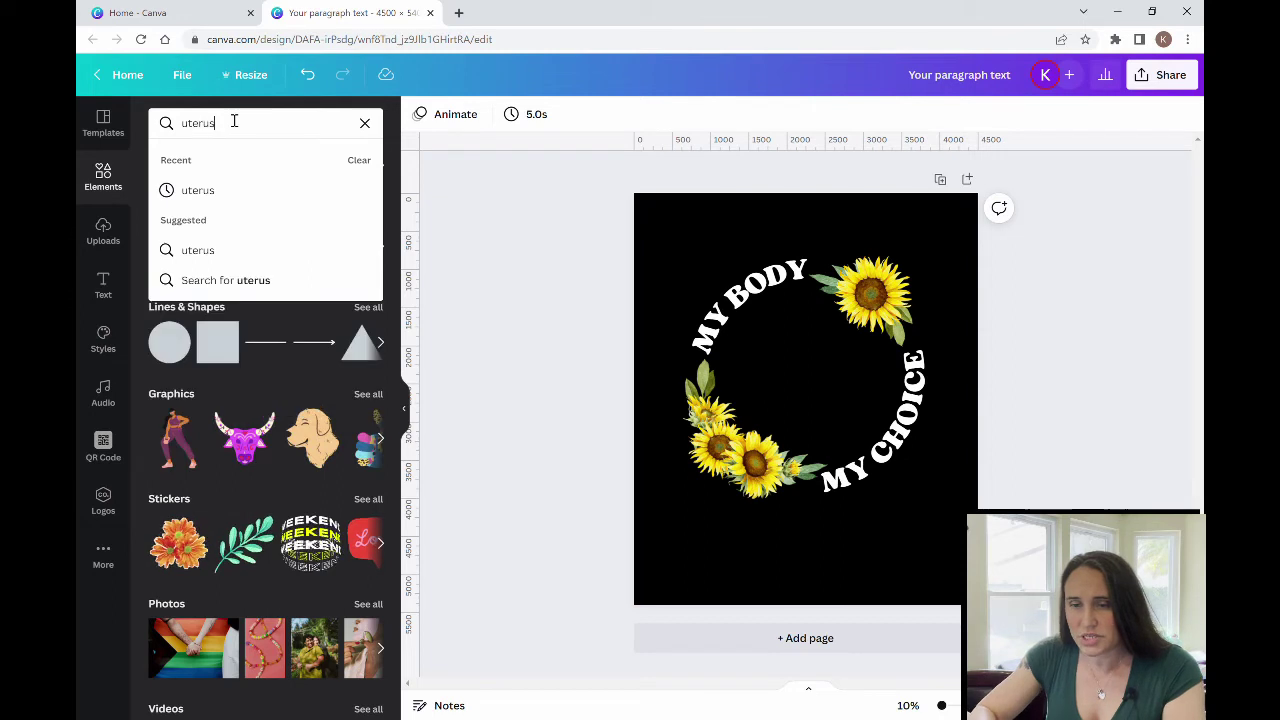
key(Return)
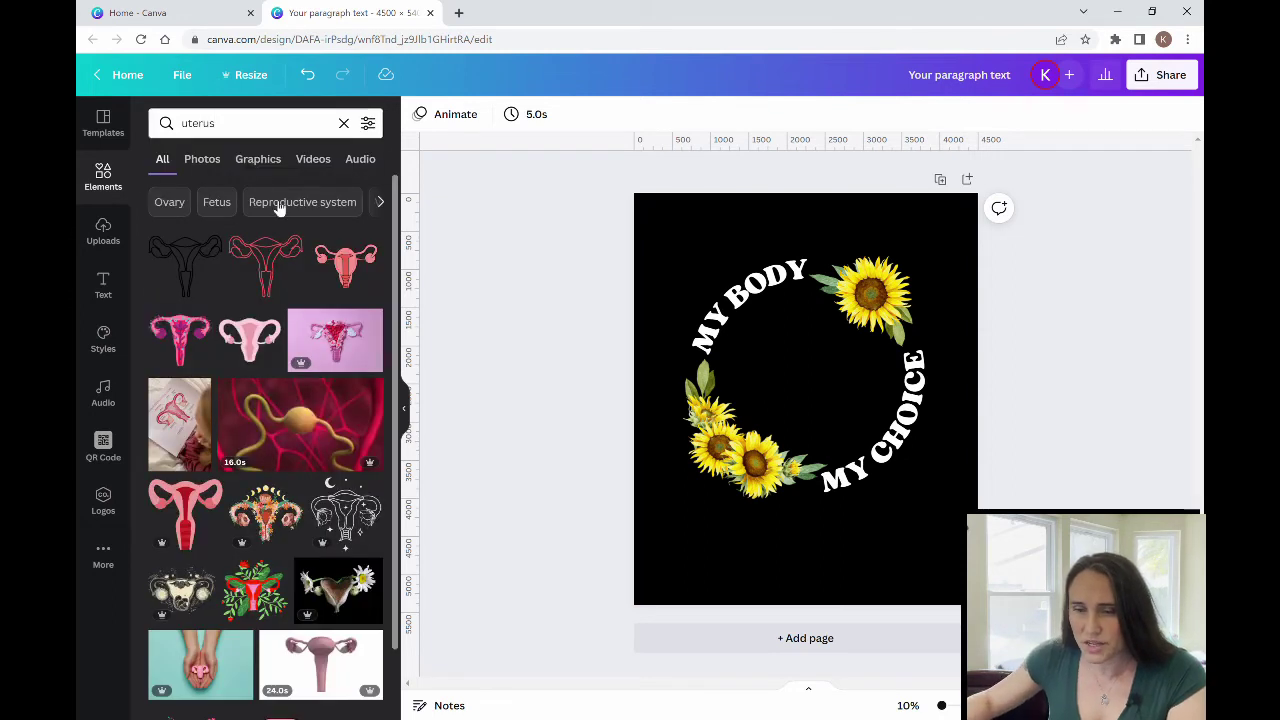
click(257, 165)
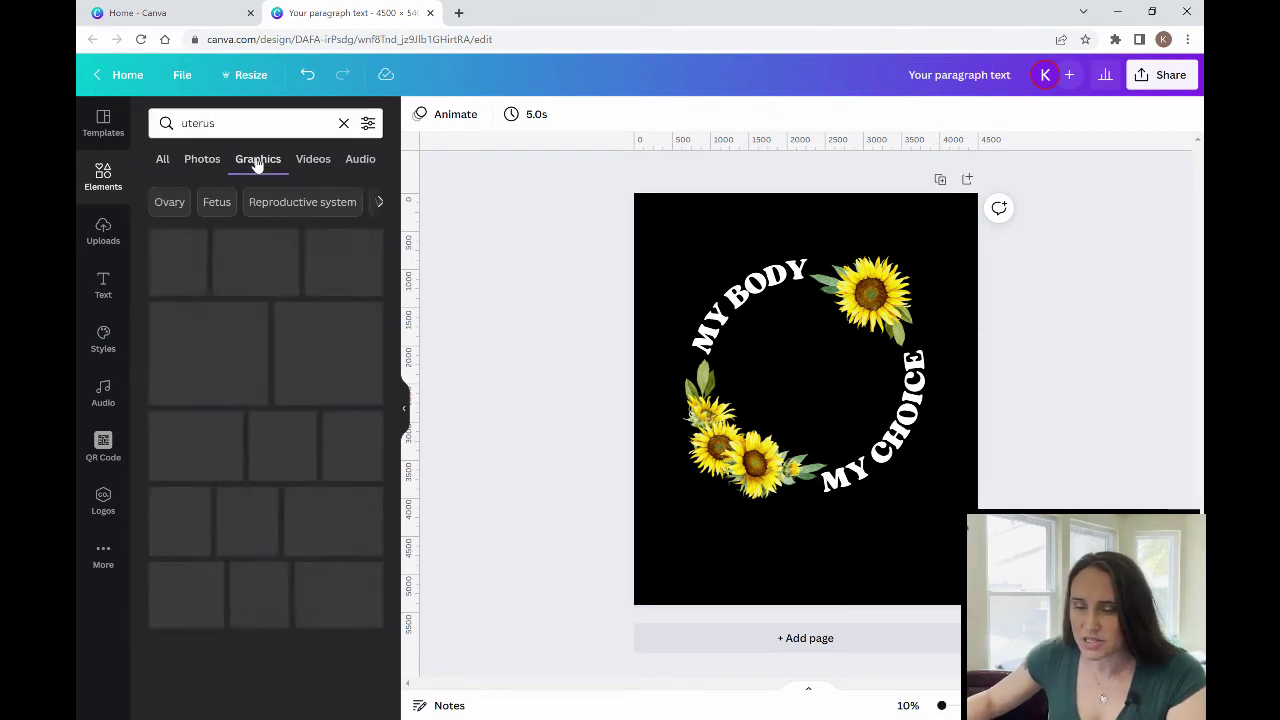
Browse the uterus graphics for an illustration that suits the centre of the sunflower ring.
scroll(310, 300, down, 1)
scroll(310, 302, down, 1)
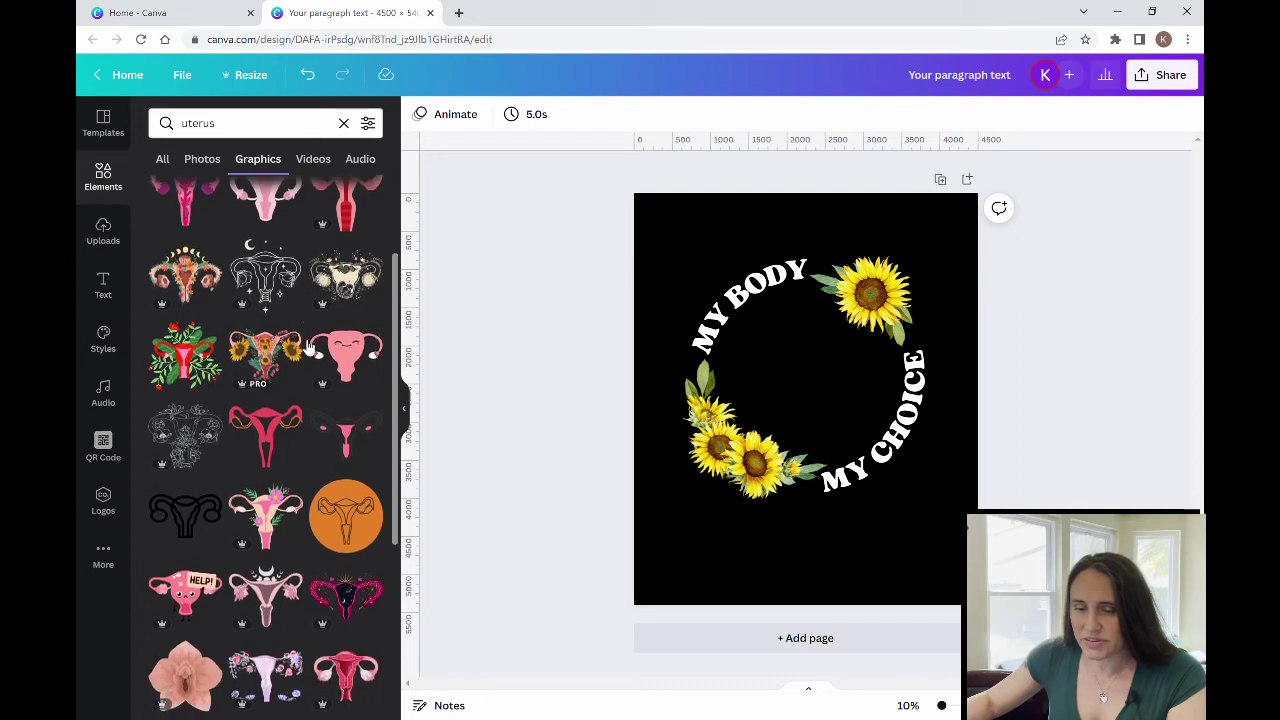
scroll(210, 313, down, 3)
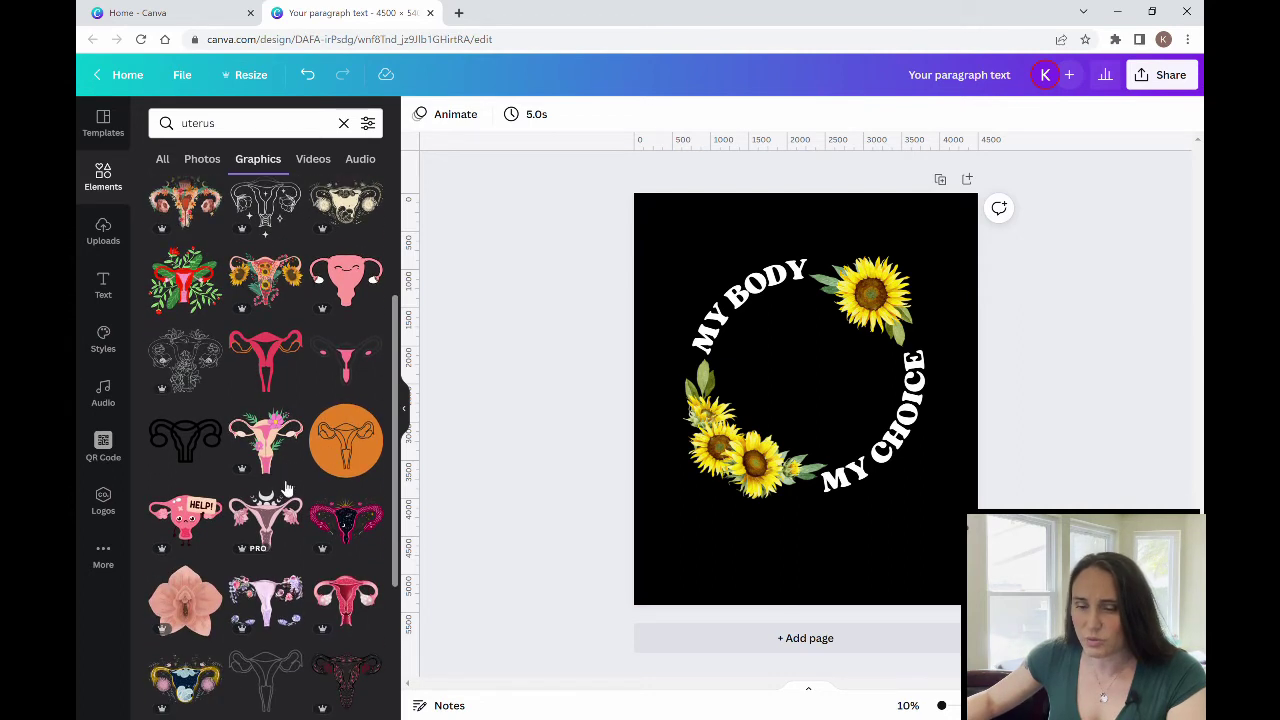
scroll(210, 647, down, 4)
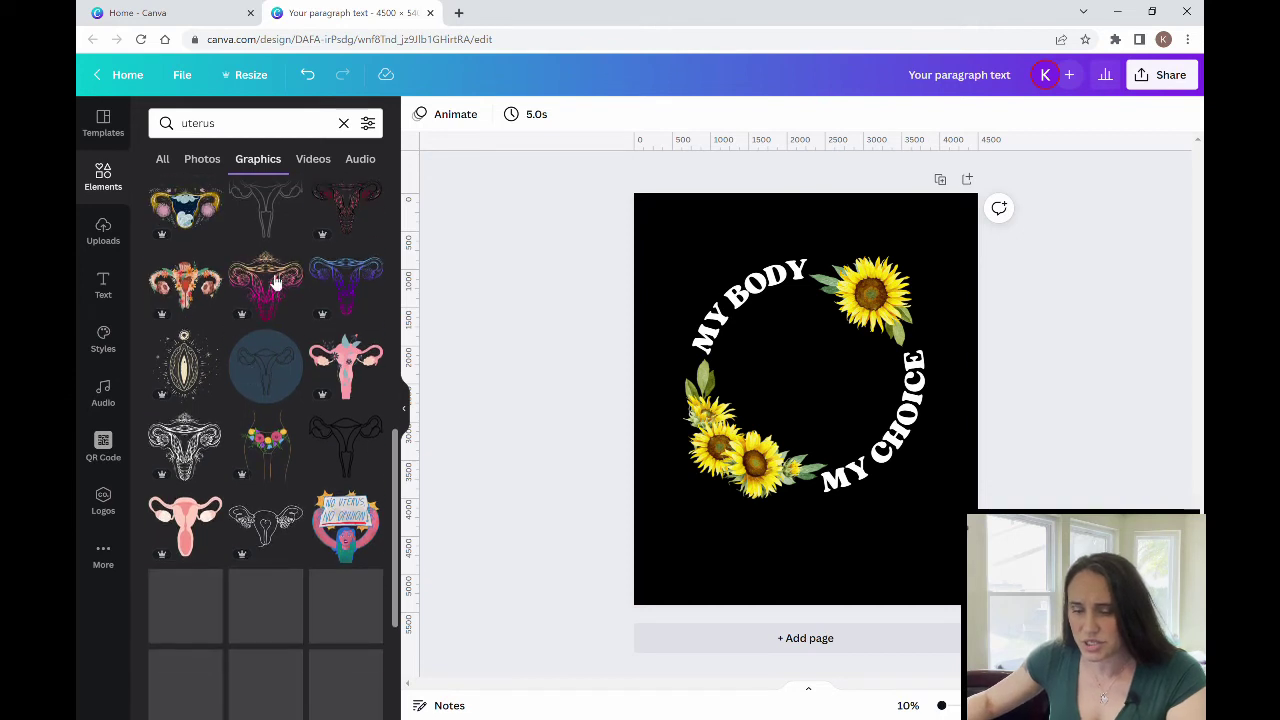
scroll(230, 450, down, 3)
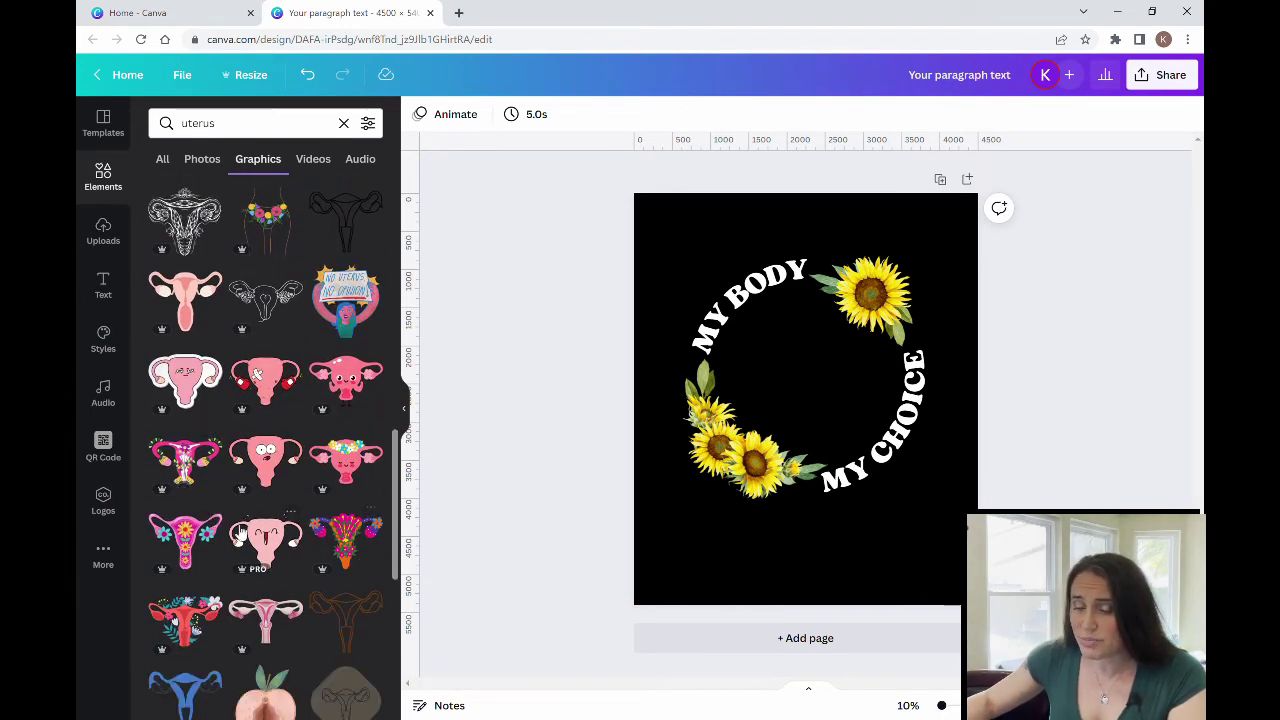
scroll(170, 455, down, 1)
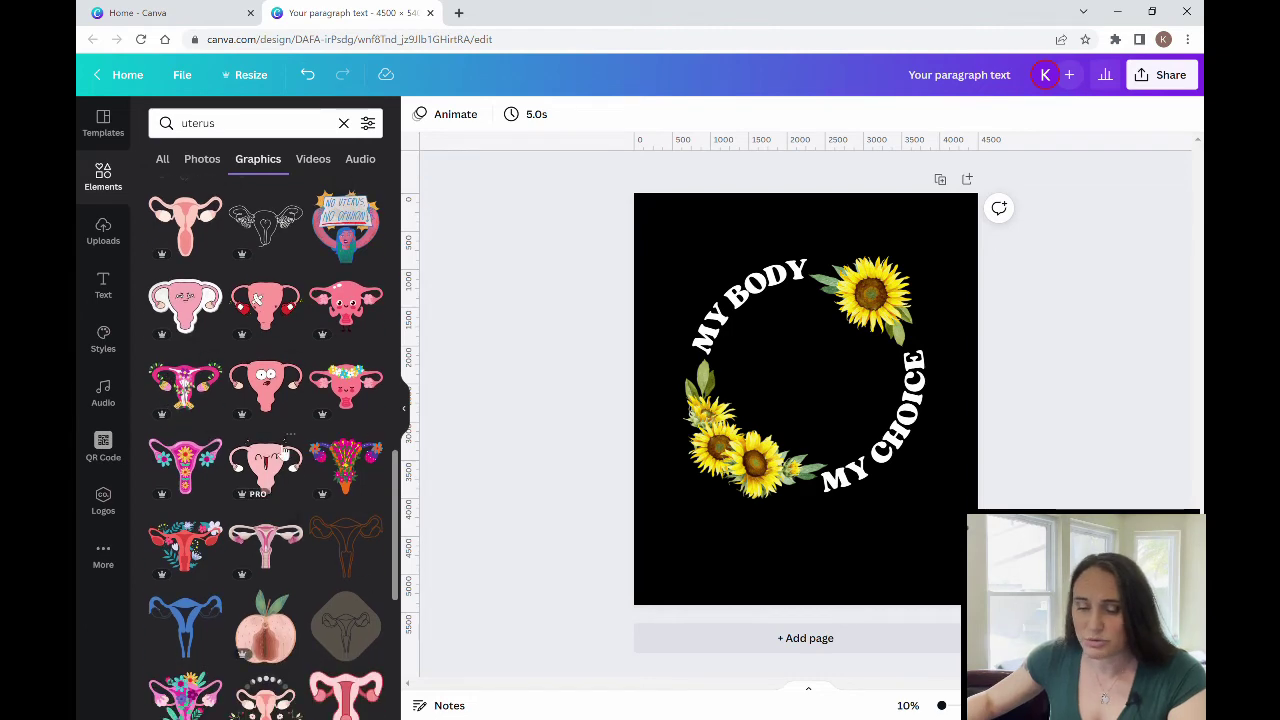
scroll(280, 457, down, 2)
scroll(283, 457, down, 5)
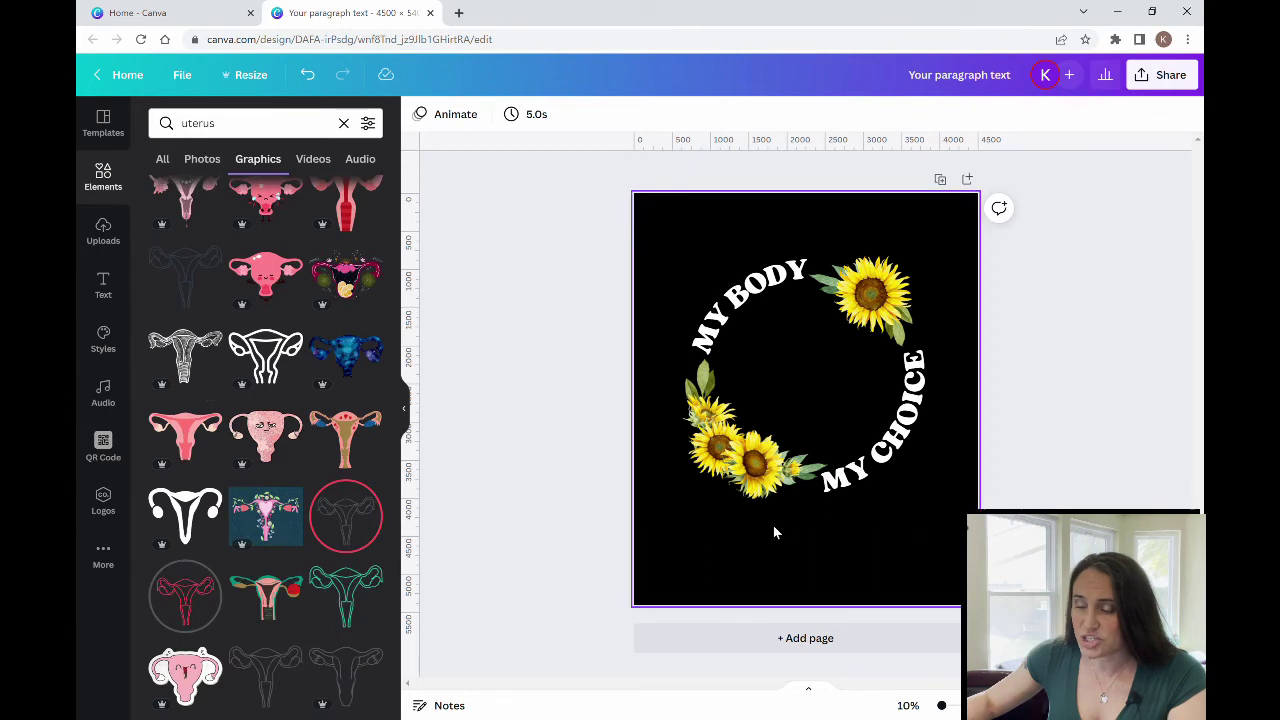
click(750, 488)
key(Escape)
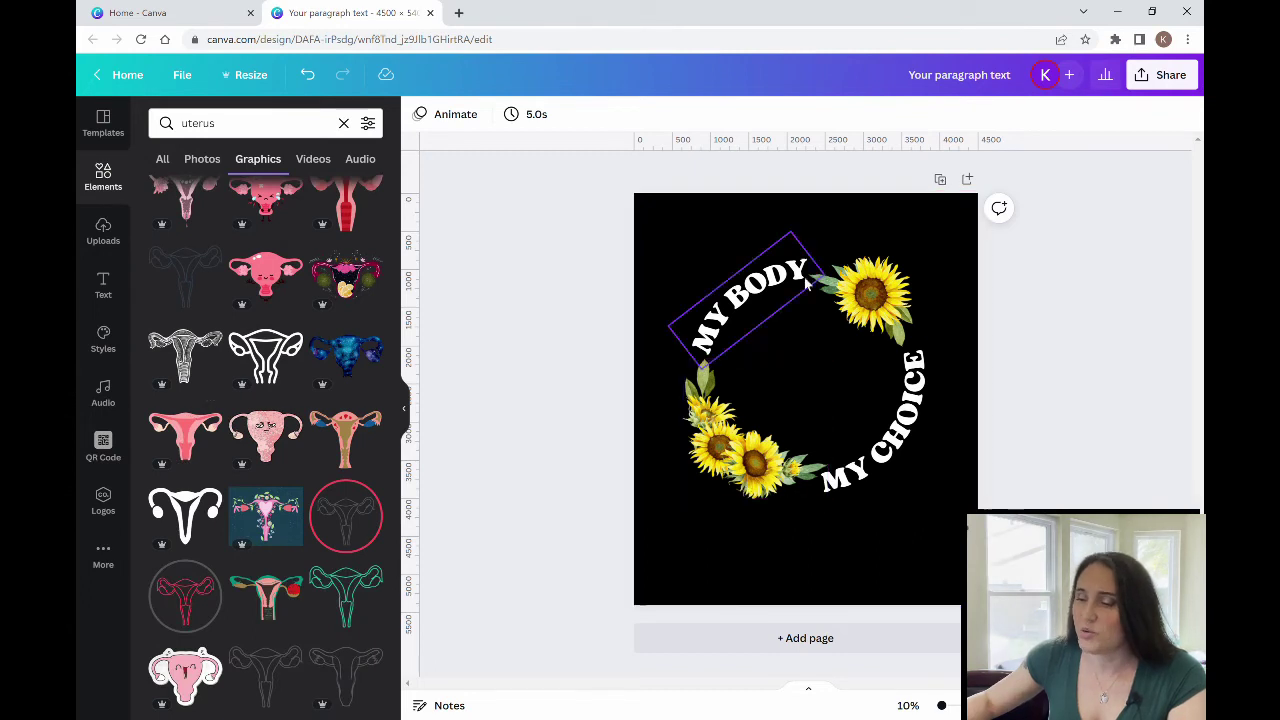
scroll(190, 400, down, 1)
scroll(193, 406, down, 4)
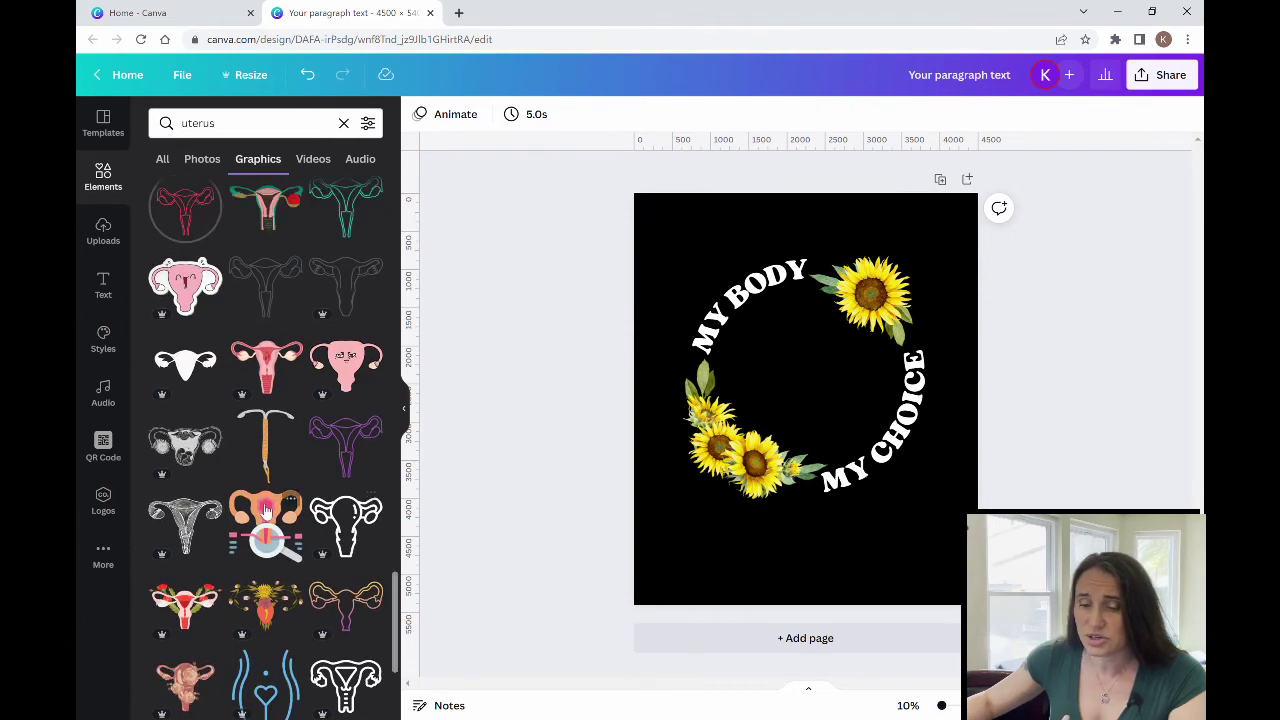
scroll(232, 504, down, 5)
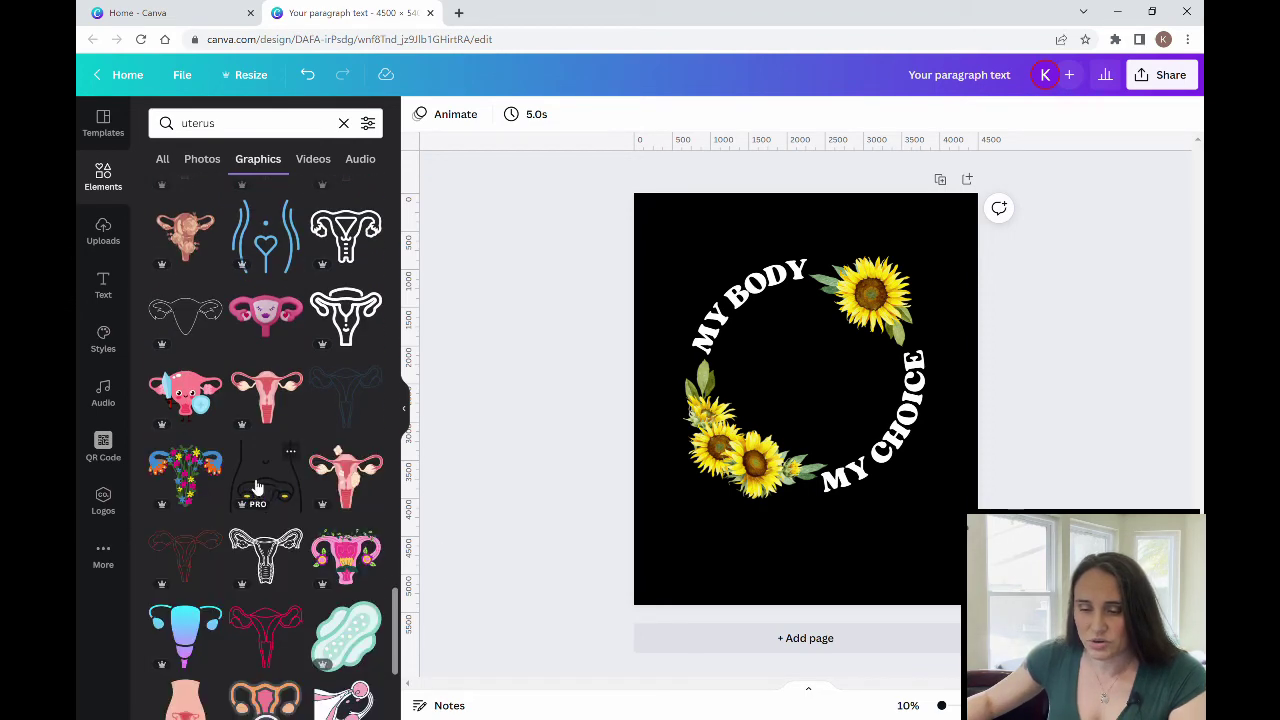
scroll(272, 500, down, 3)
scroll(270, 488, down, 6)
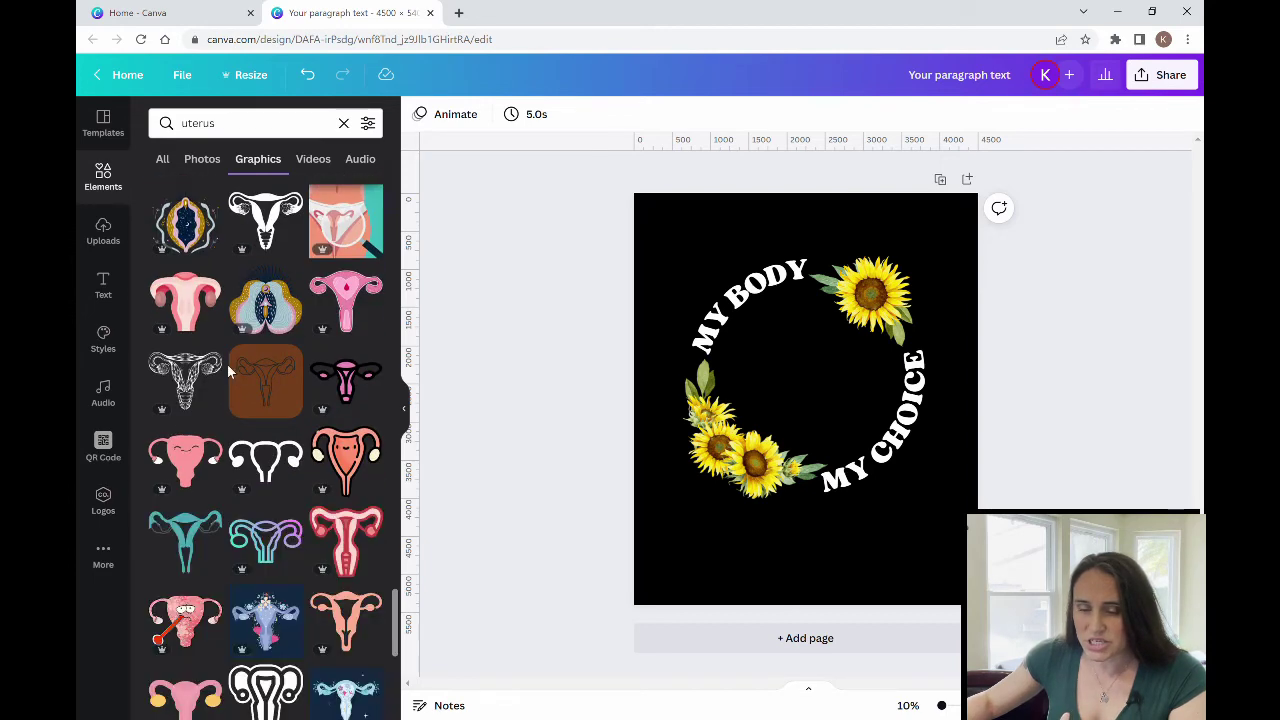
scroll(227, 364, down, 4)
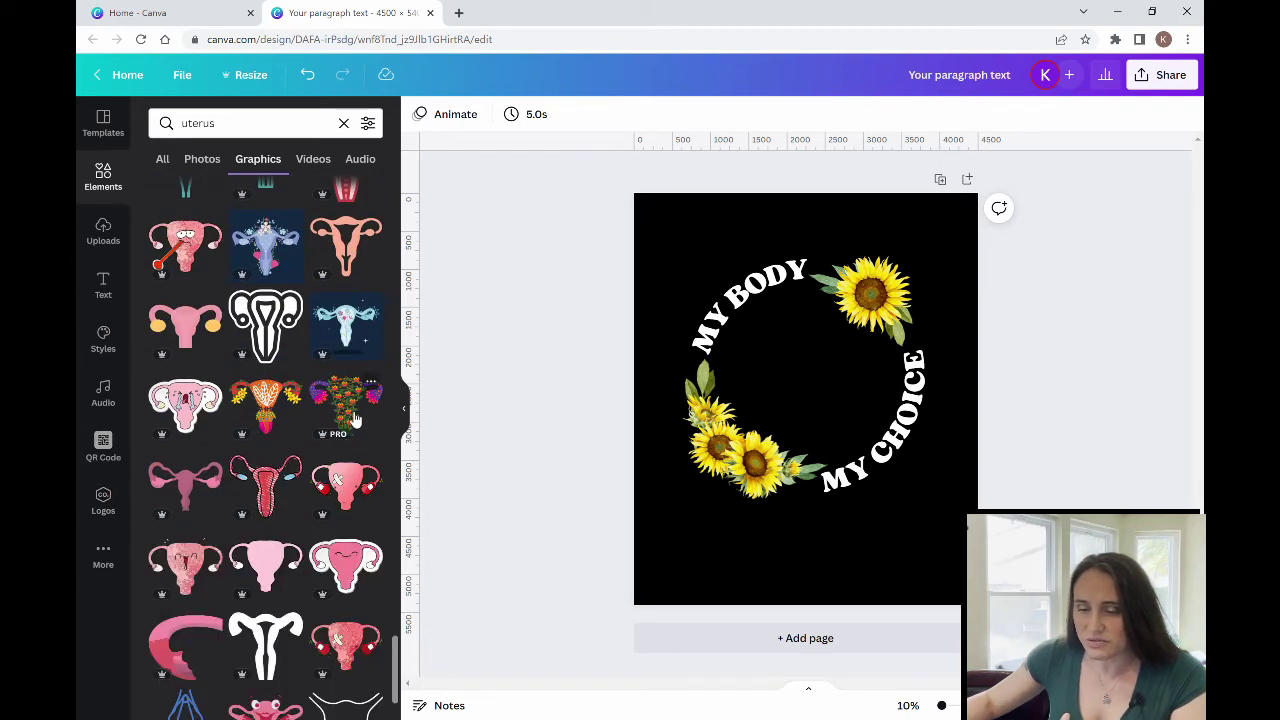
Clear the search and add the recently used red uterus graphic with white flowers and green leaves to the design.
click(344, 123)
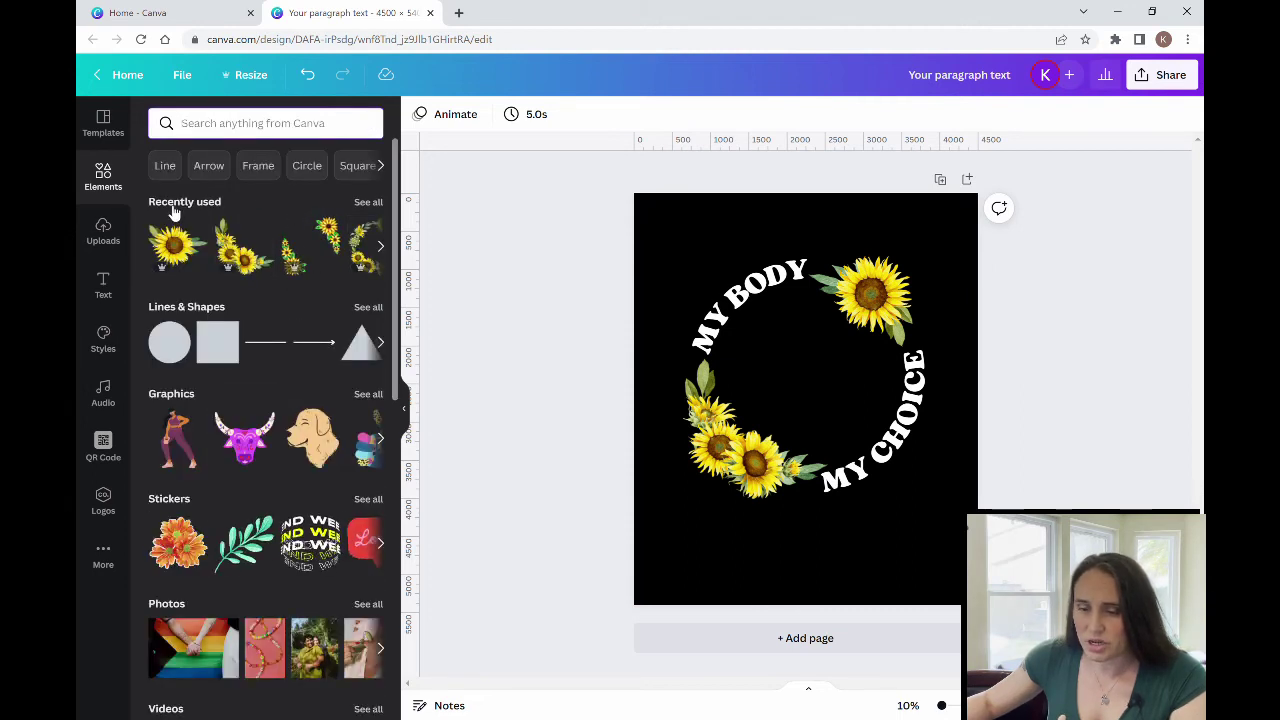
click(367, 203)
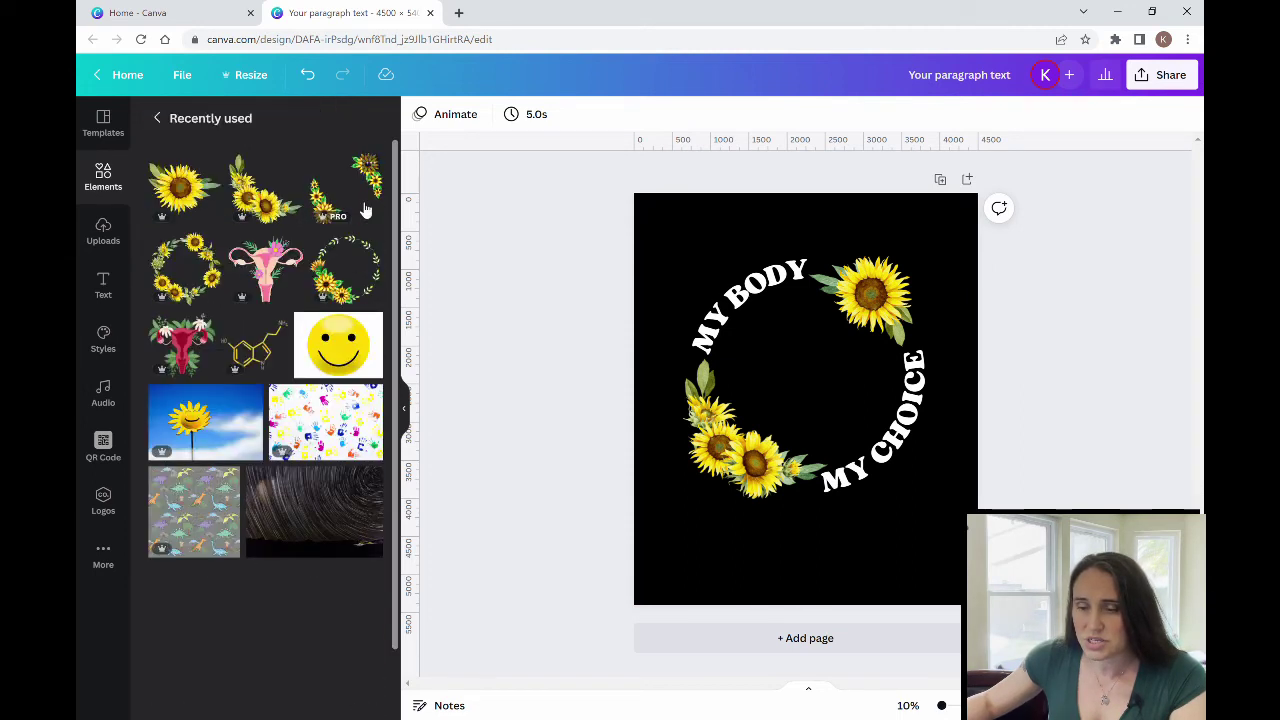
click(181, 343)
click(411, 413)
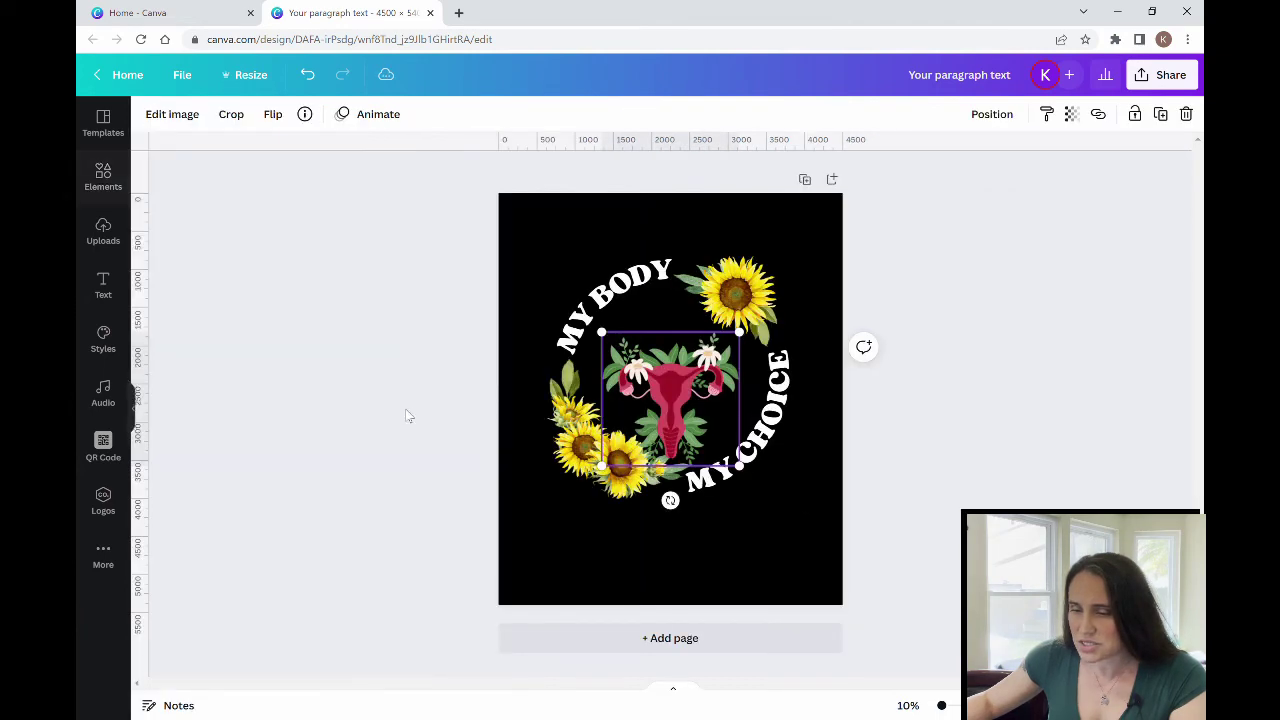
Shrink the uterus graphic slightly and centre it inside the ring of text and sunflowers.
click(429, 371)
drag(703, 388, 684, 377)
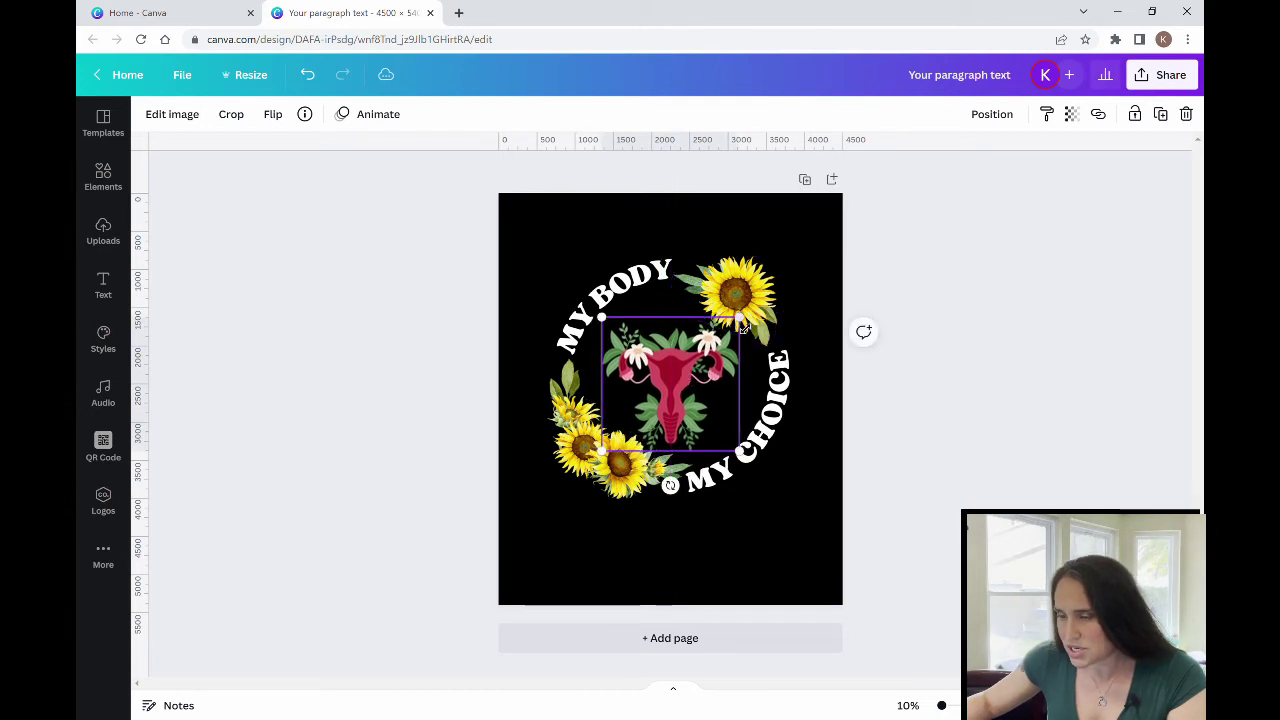
drag(741, 320, 729, 331)
drag(672, 406, 678, 396)
click(914, 446)
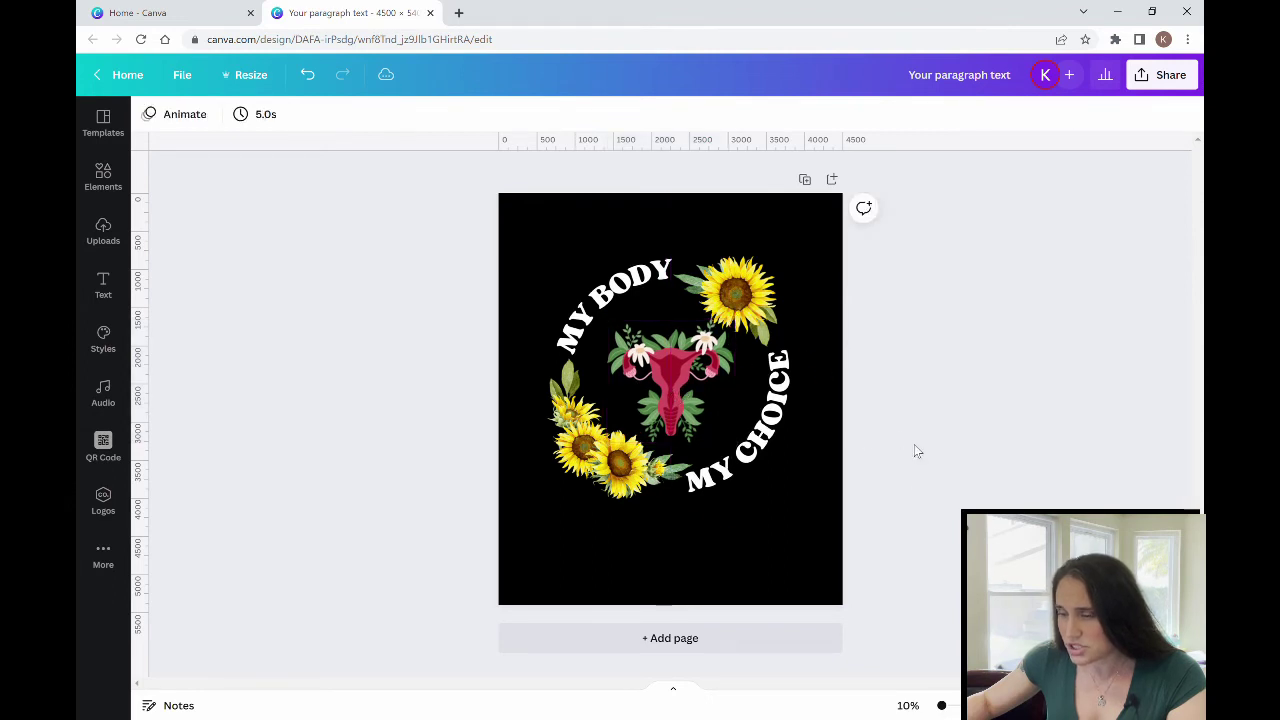
Try bright yellow, pale yellow and green from the sunflower photo colors on the "MY CHOICE" text.
click(830, 585)
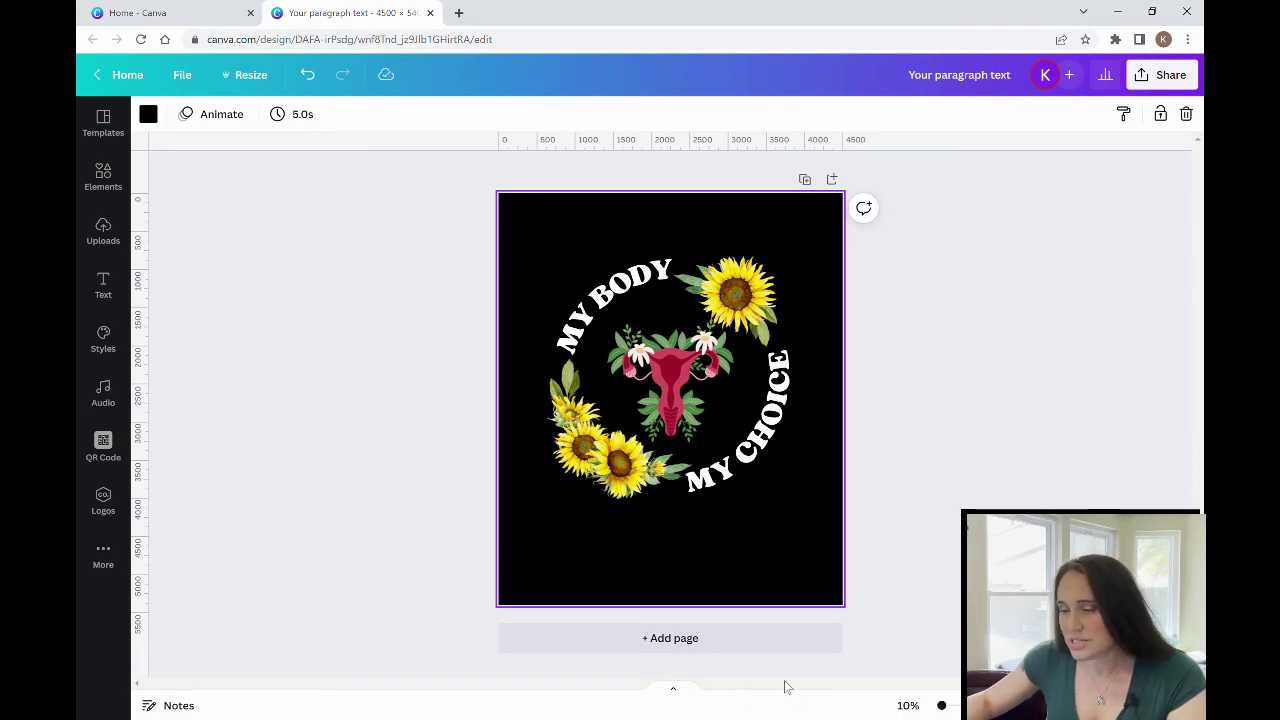
click(731, 477)
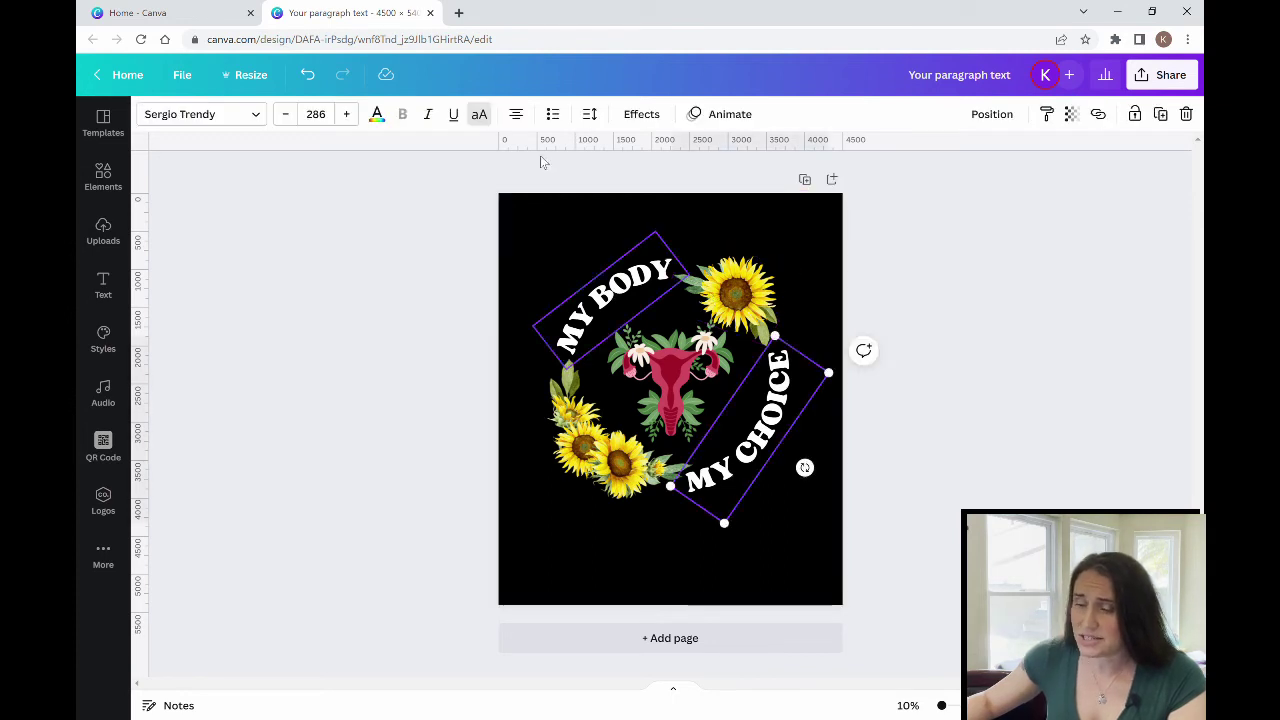
click(376, 115)
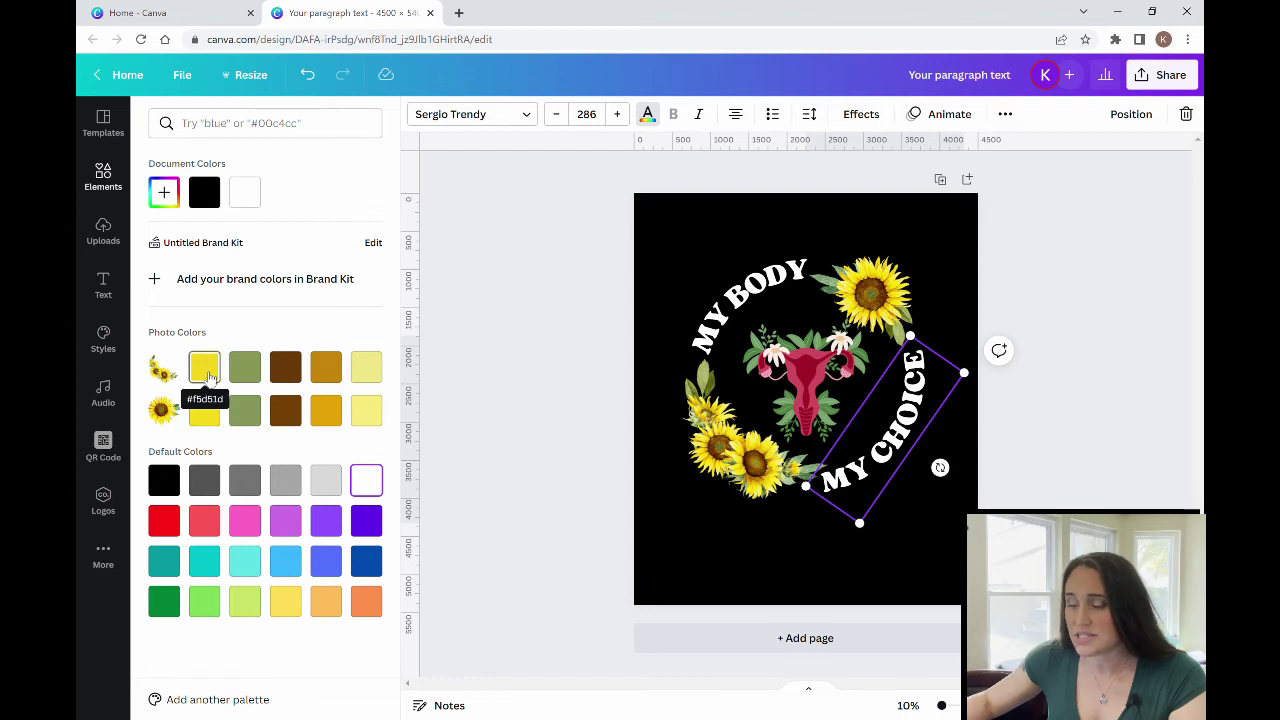
click(204, 368)
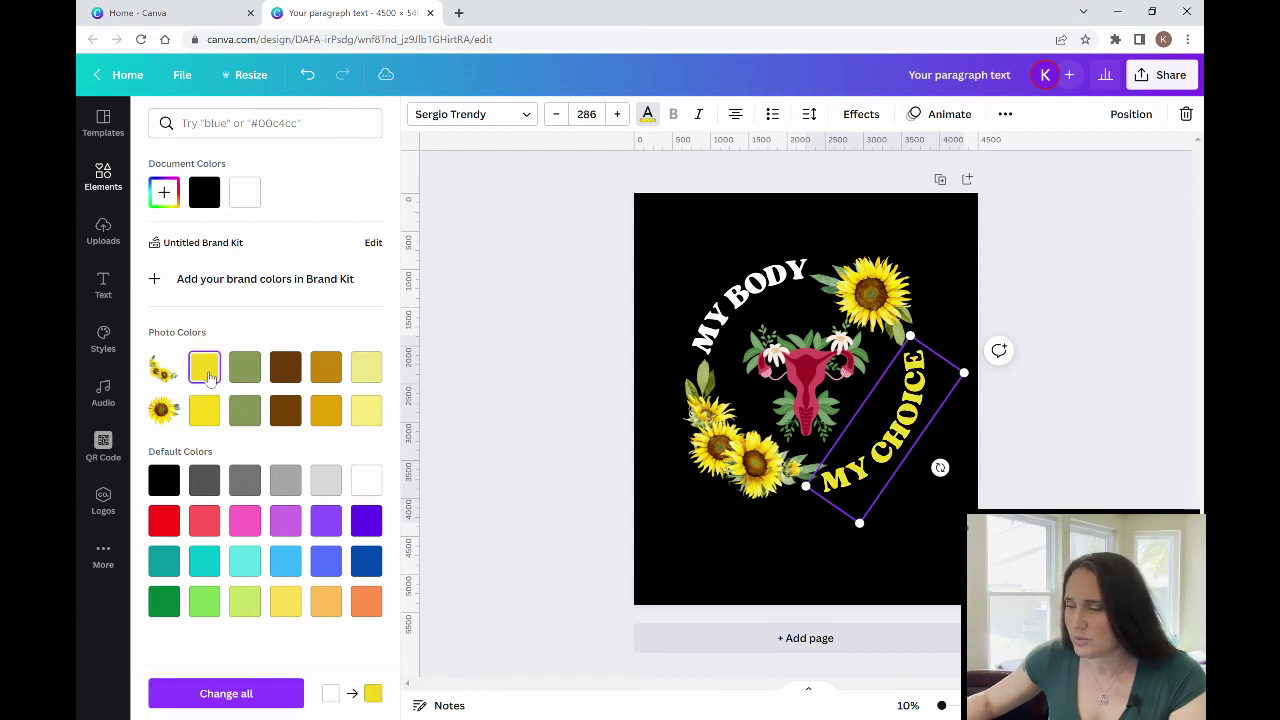
click(367, 368)
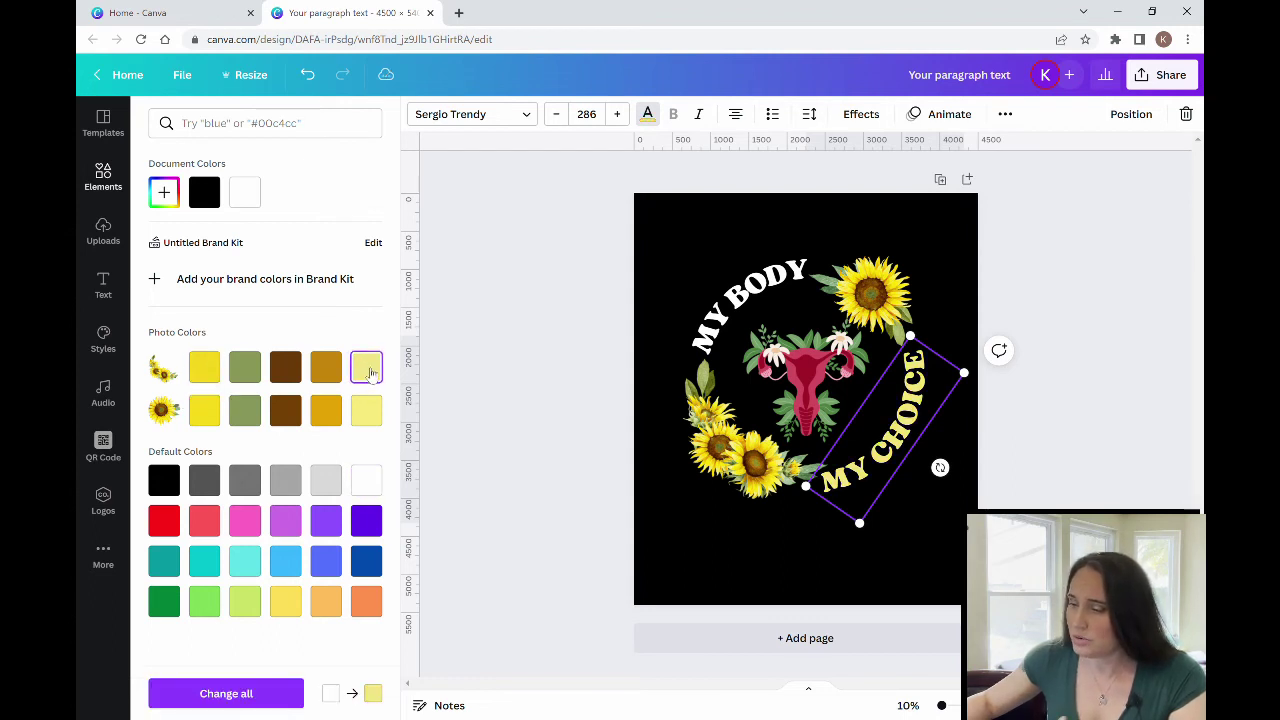
click(246, 366)
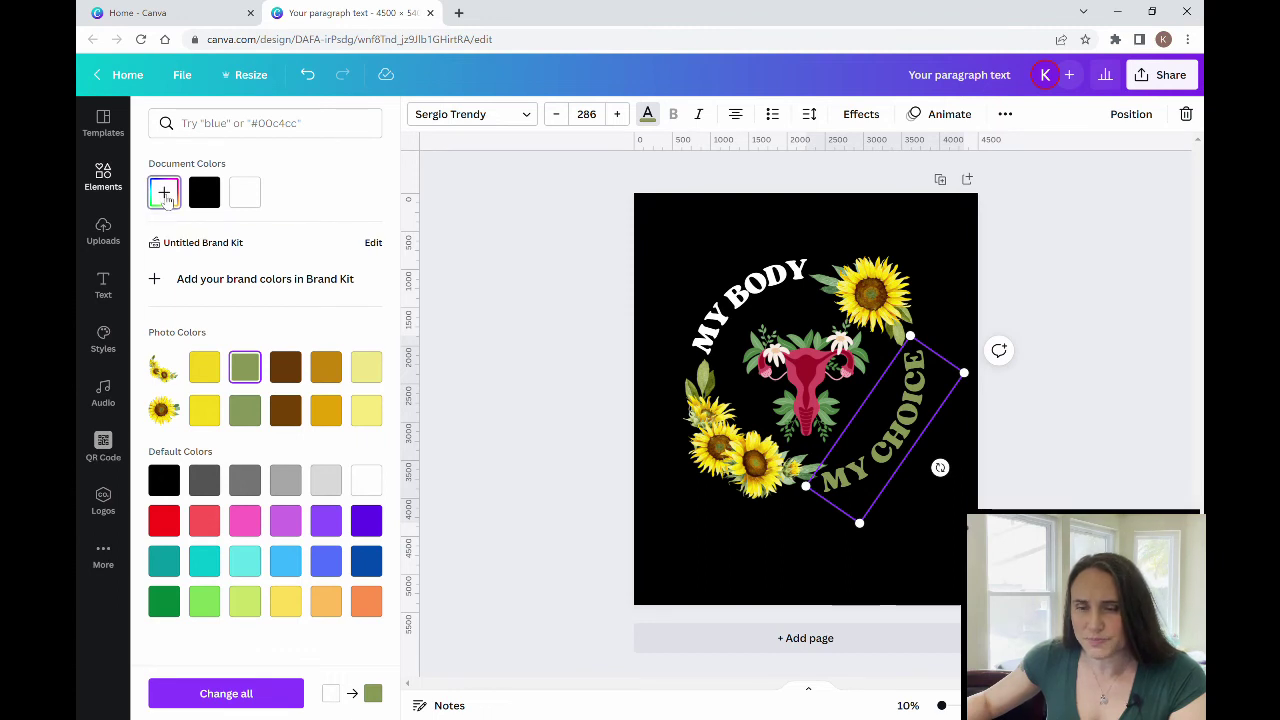
Recolor the "MY CHOICE" text to the cream #F9EFE5 sampled from the uterus graphic's flower petals.
click(165, 195)
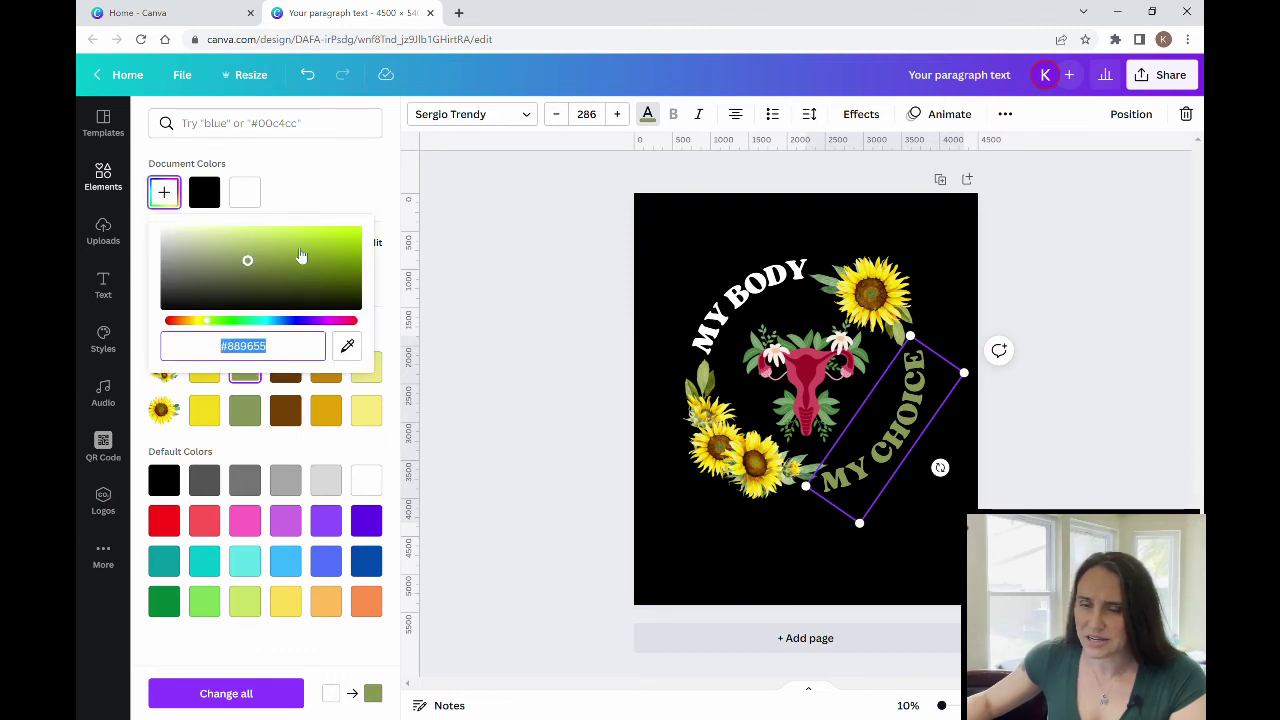
click(348, 346)
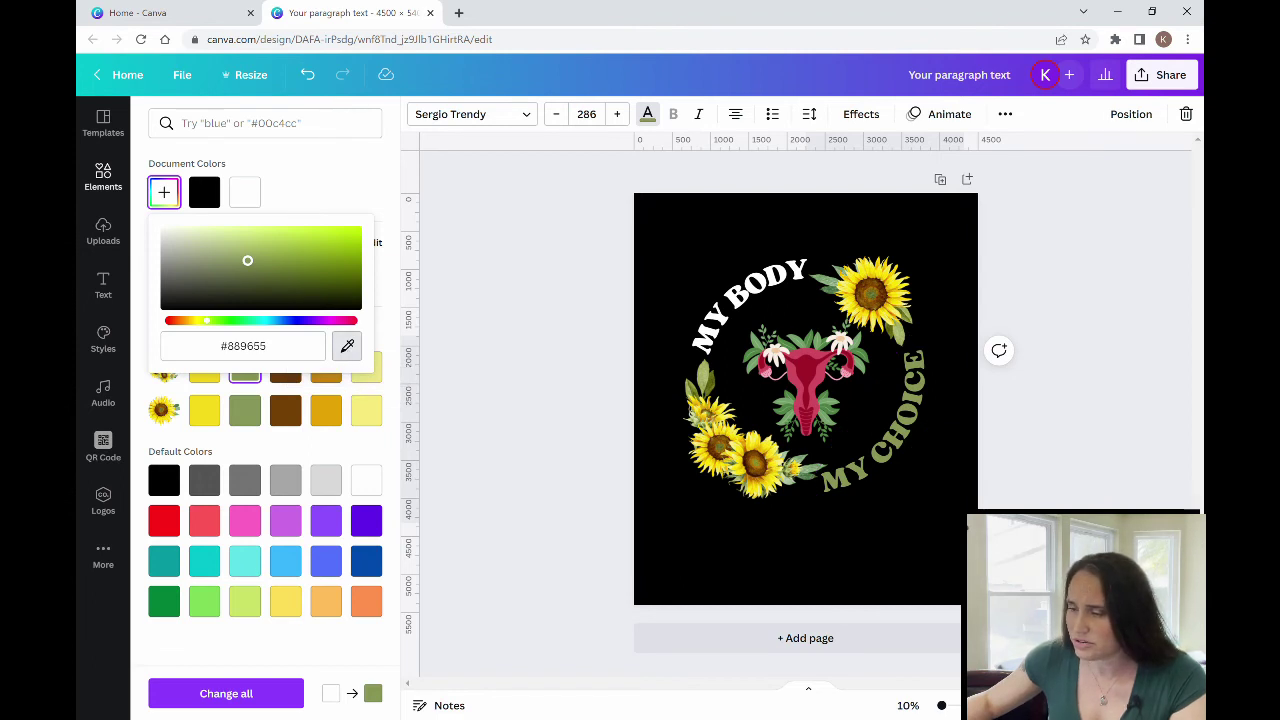
click(760, 280)
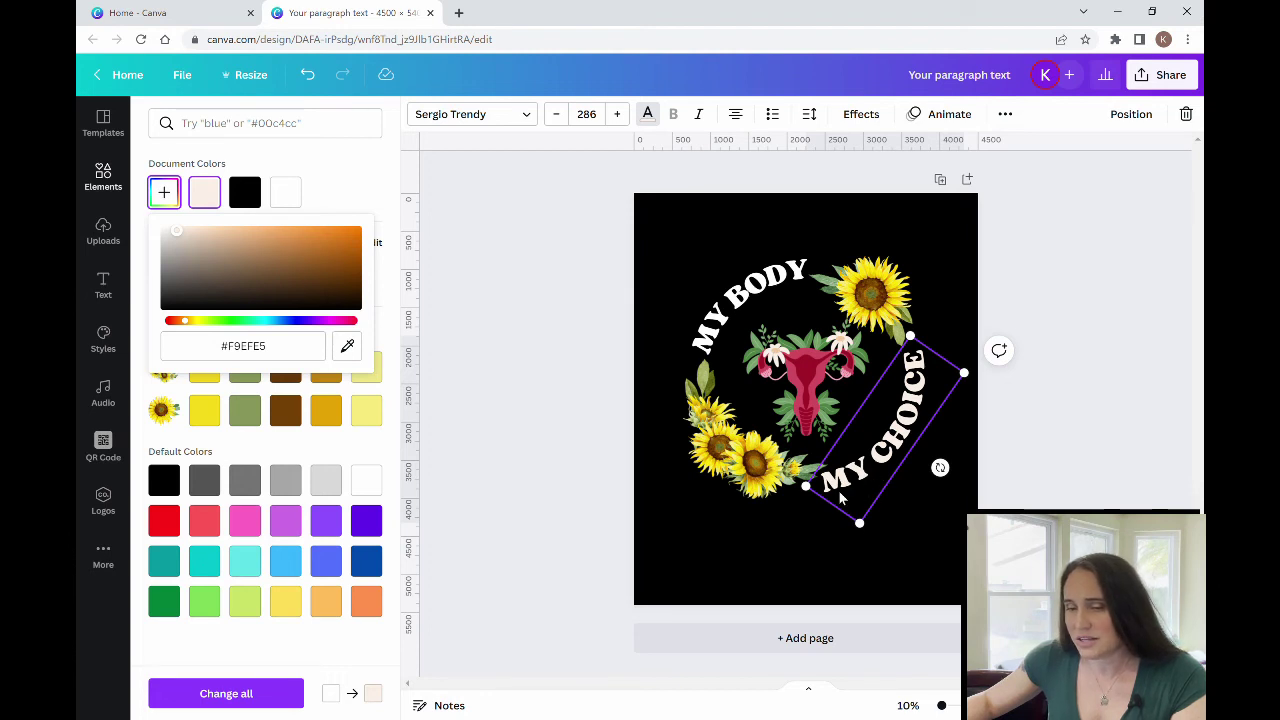
click(203, 192)
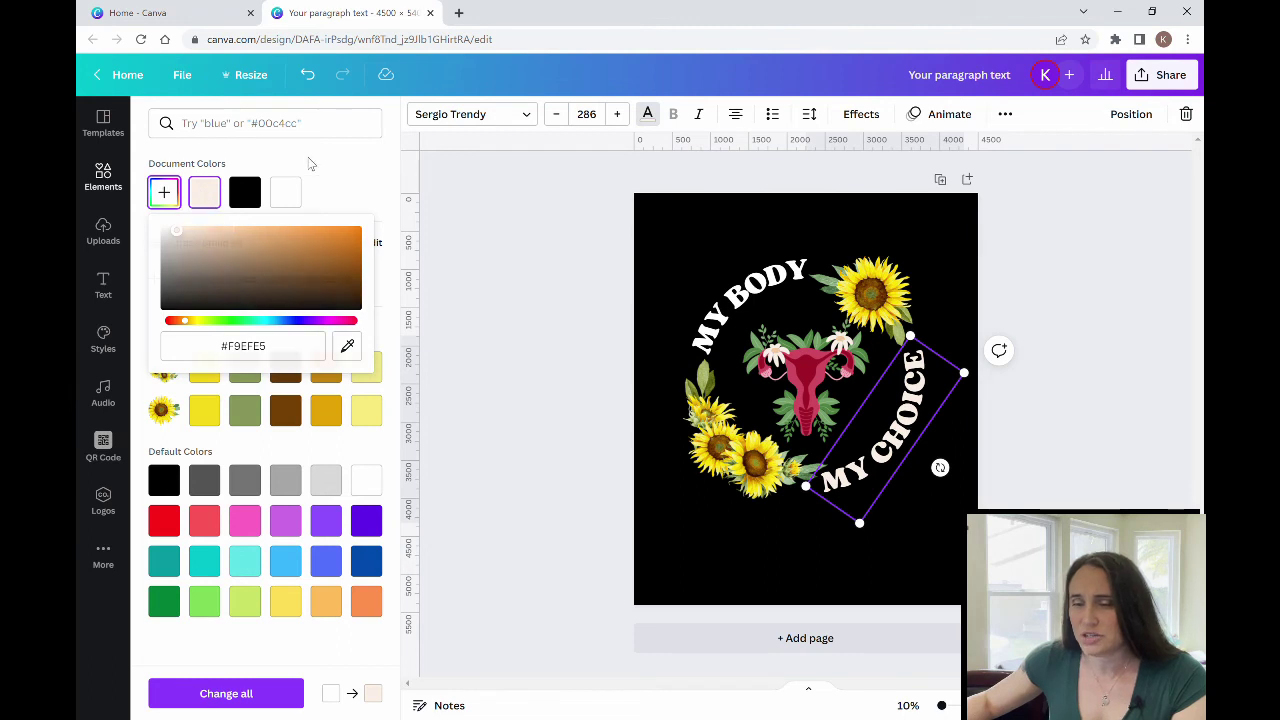
click(585, 282)
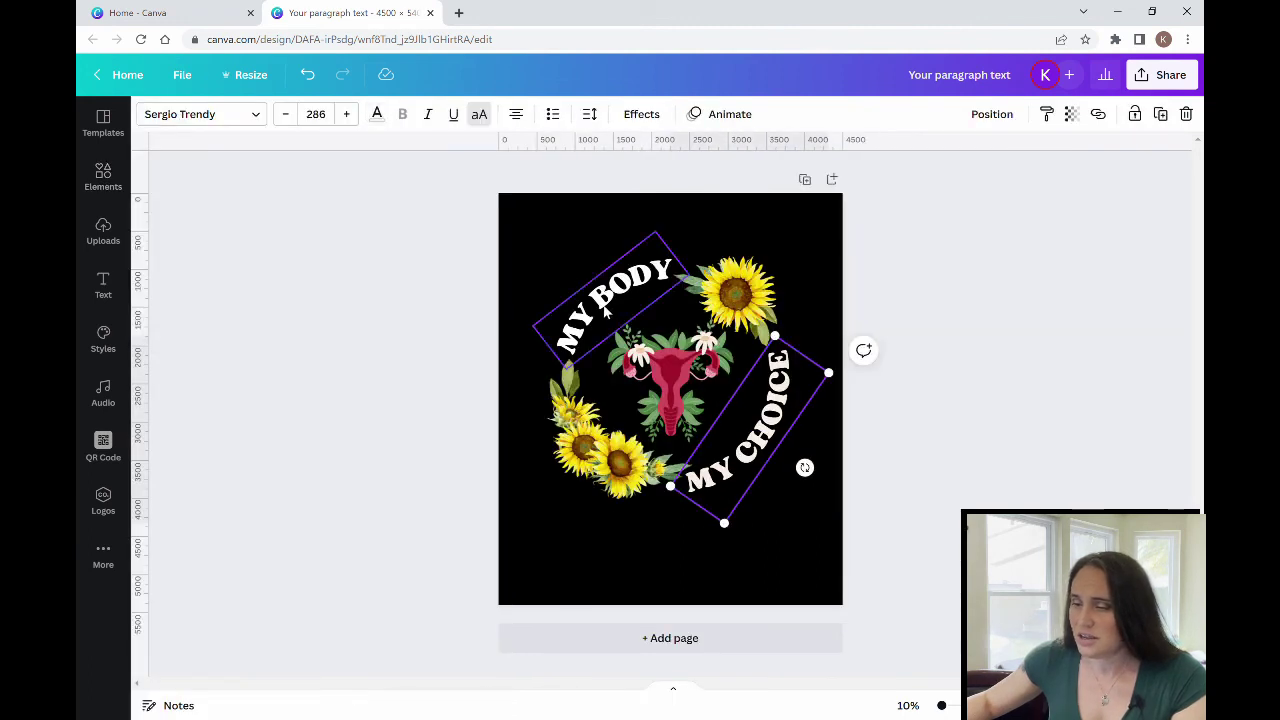
Recolor the "MY BODY" text with the same cream document color used on the "MY CHOICE" text.
click(603, 312)
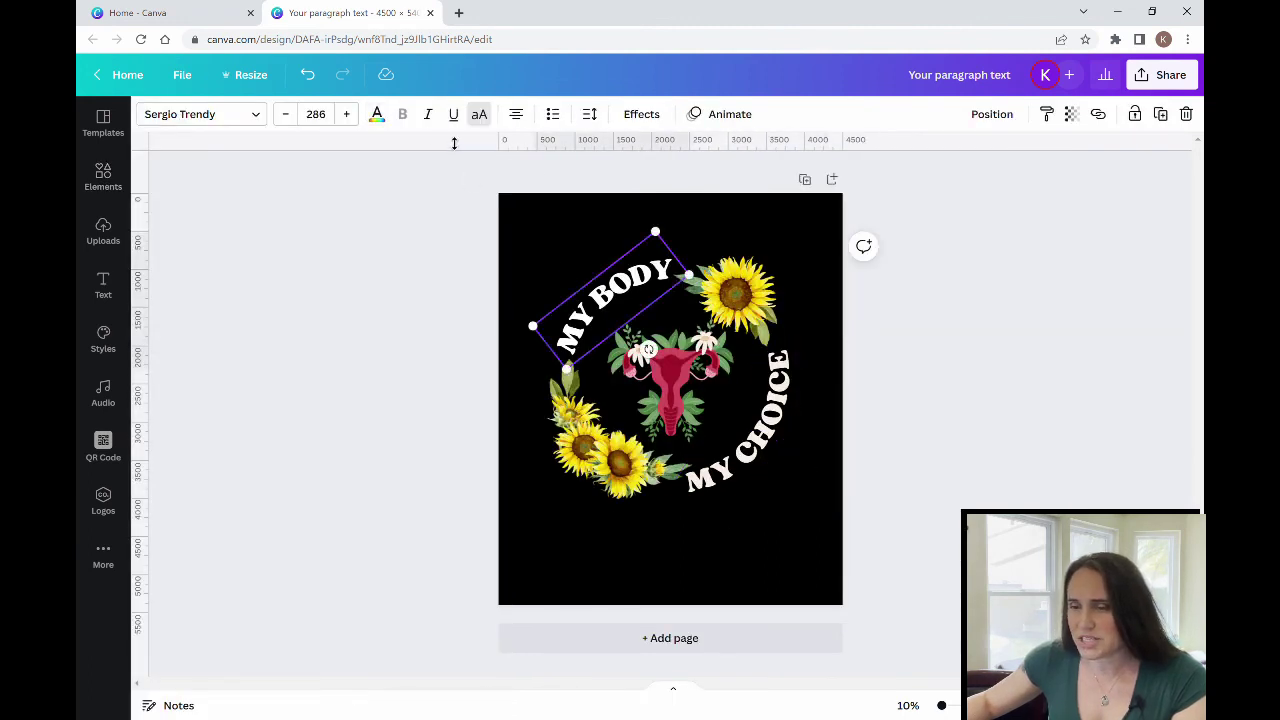
click(377, 116)
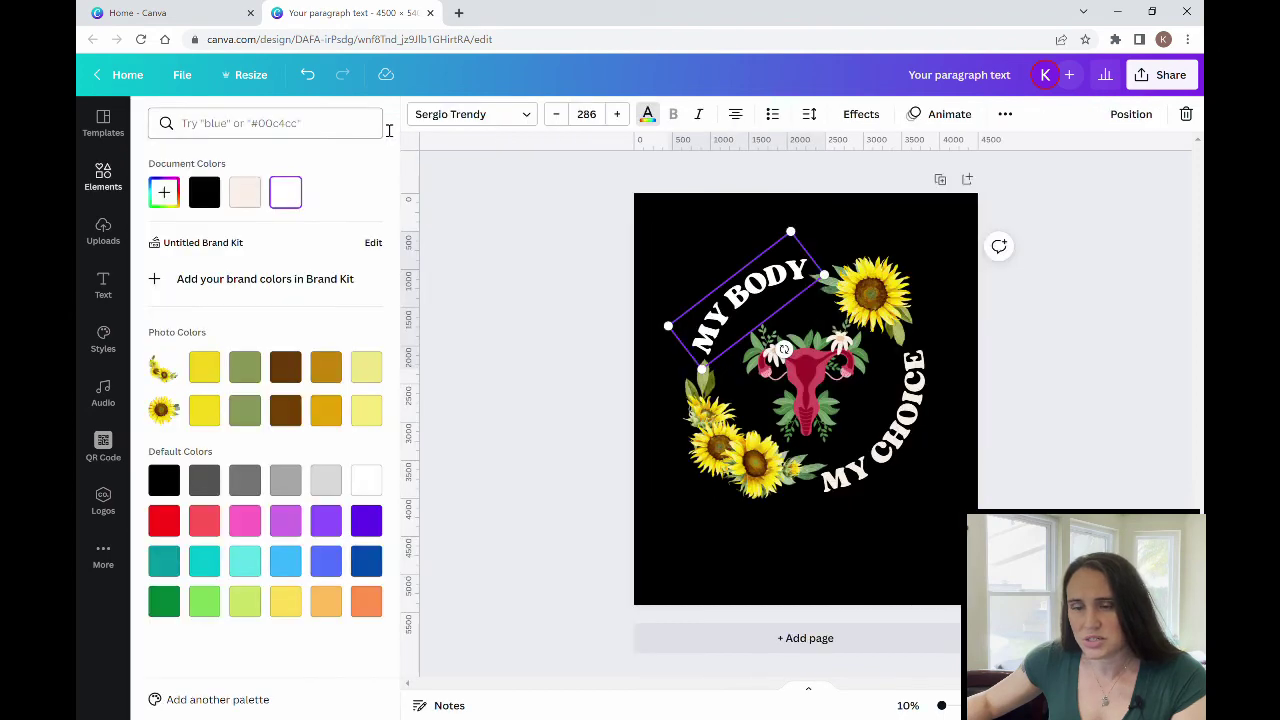
click(247, 193)
click(520, 294)
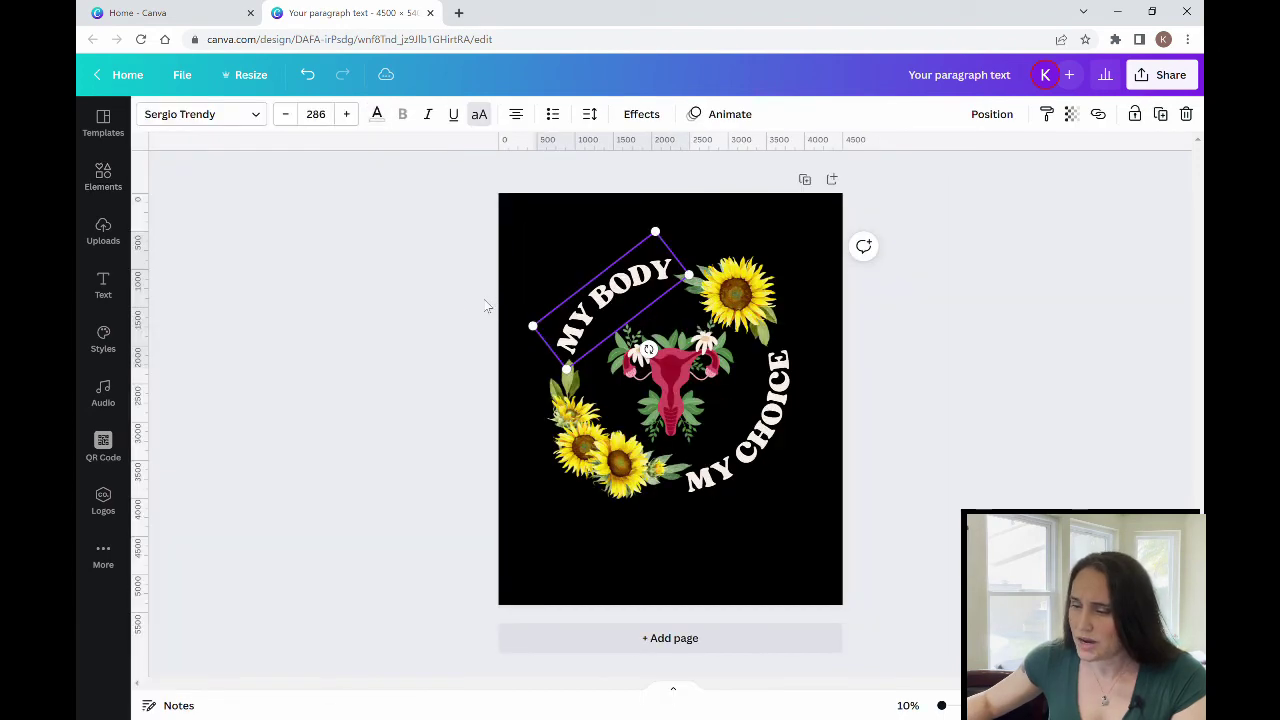
click(976, 303)
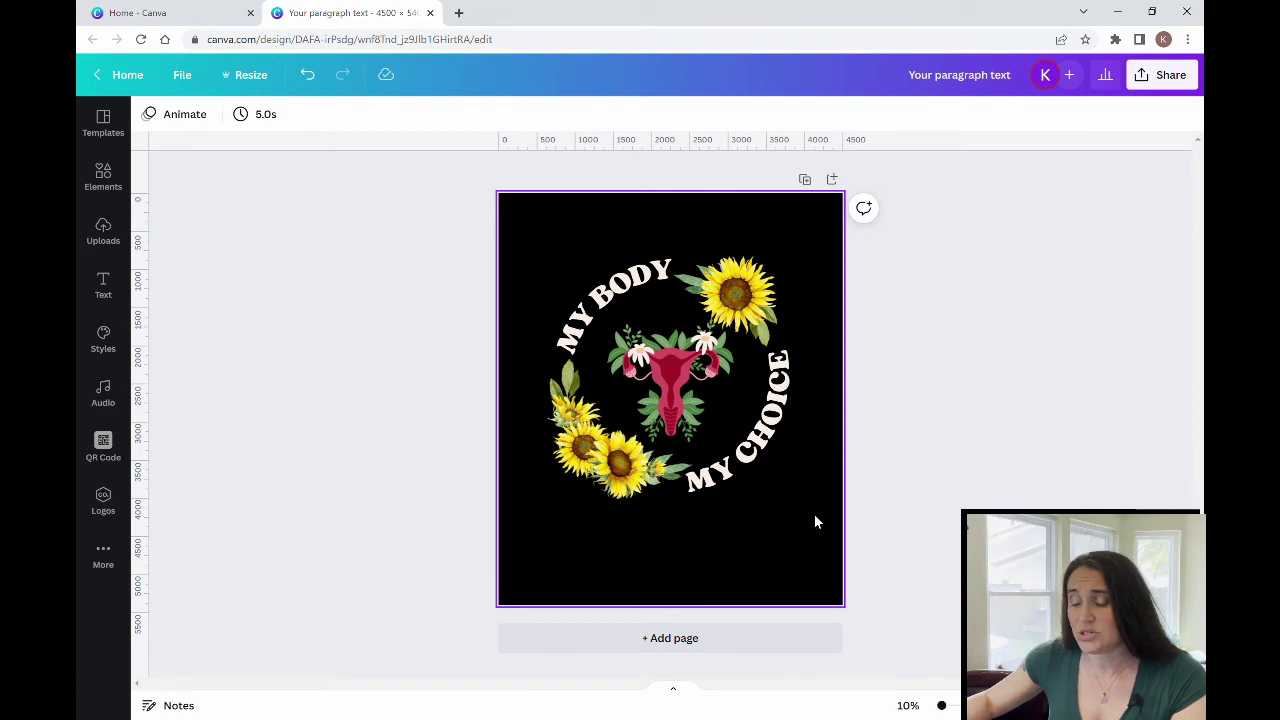
Group both curved texts, the sunflowers and the uterus graphic, and move the group up near the page's upper edge, centred horizontally.
drag(814, 514, 523, 240)
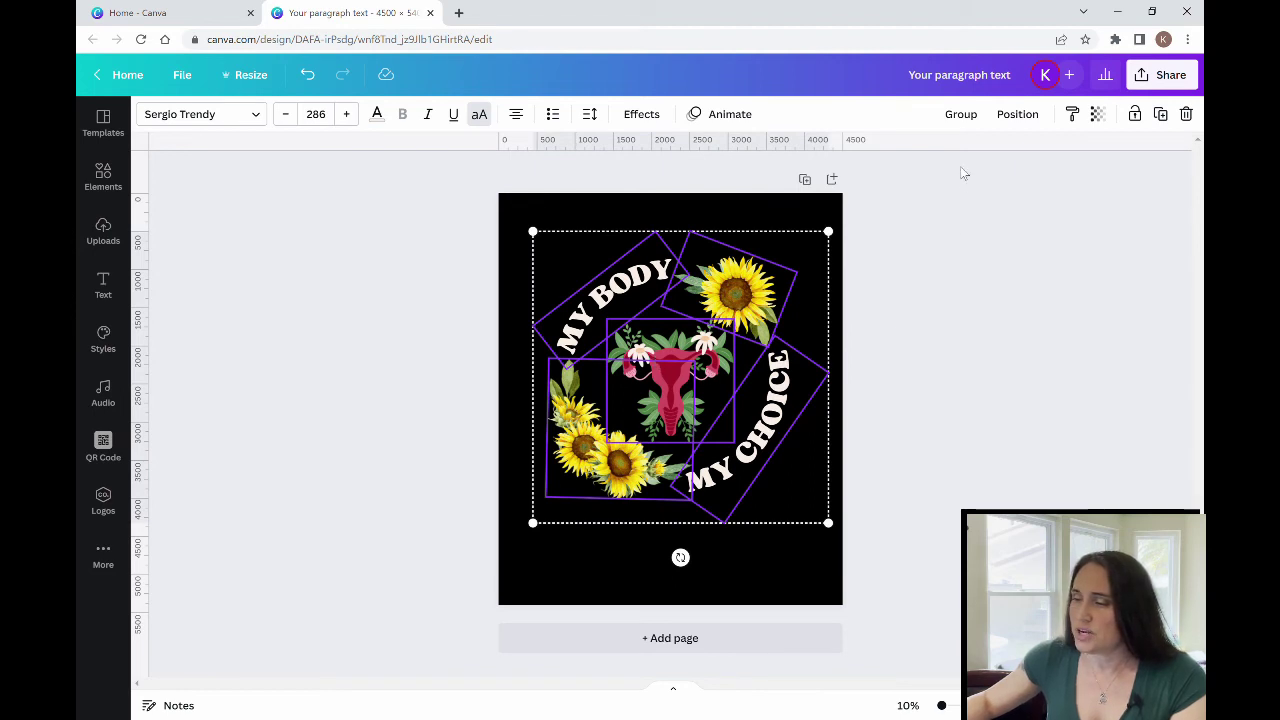
click(961, 114)
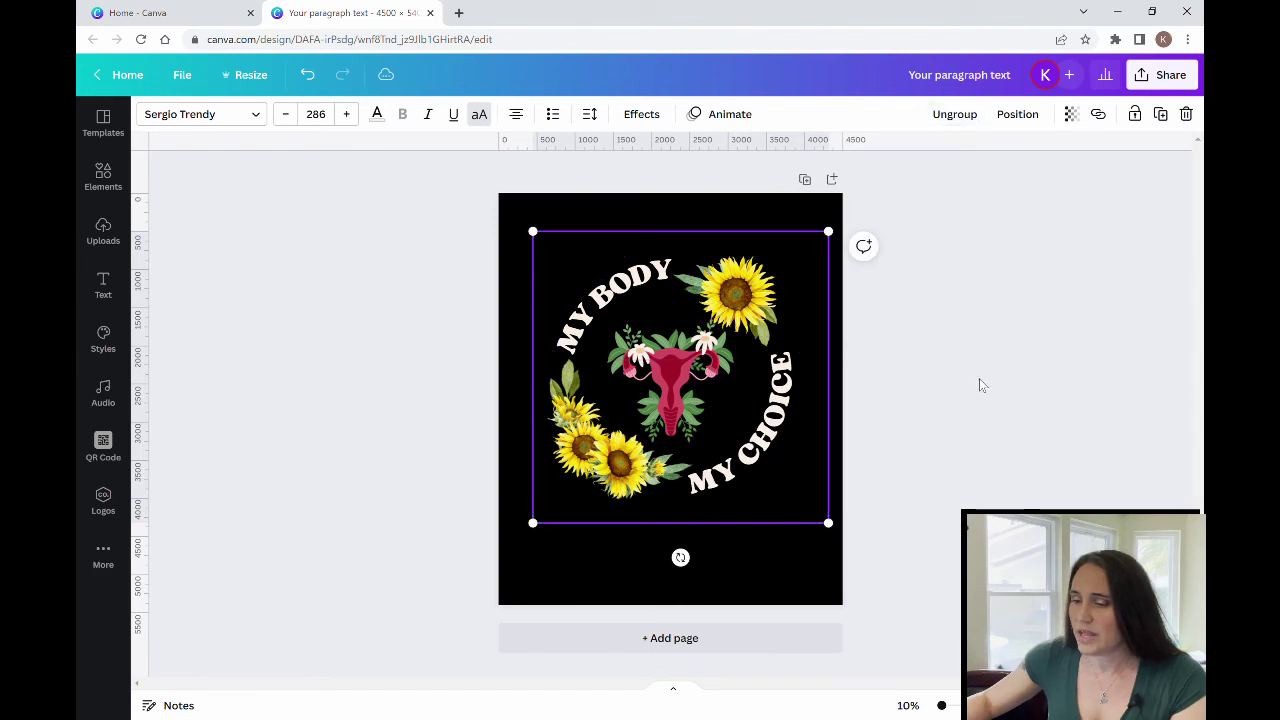
click(818, 601)
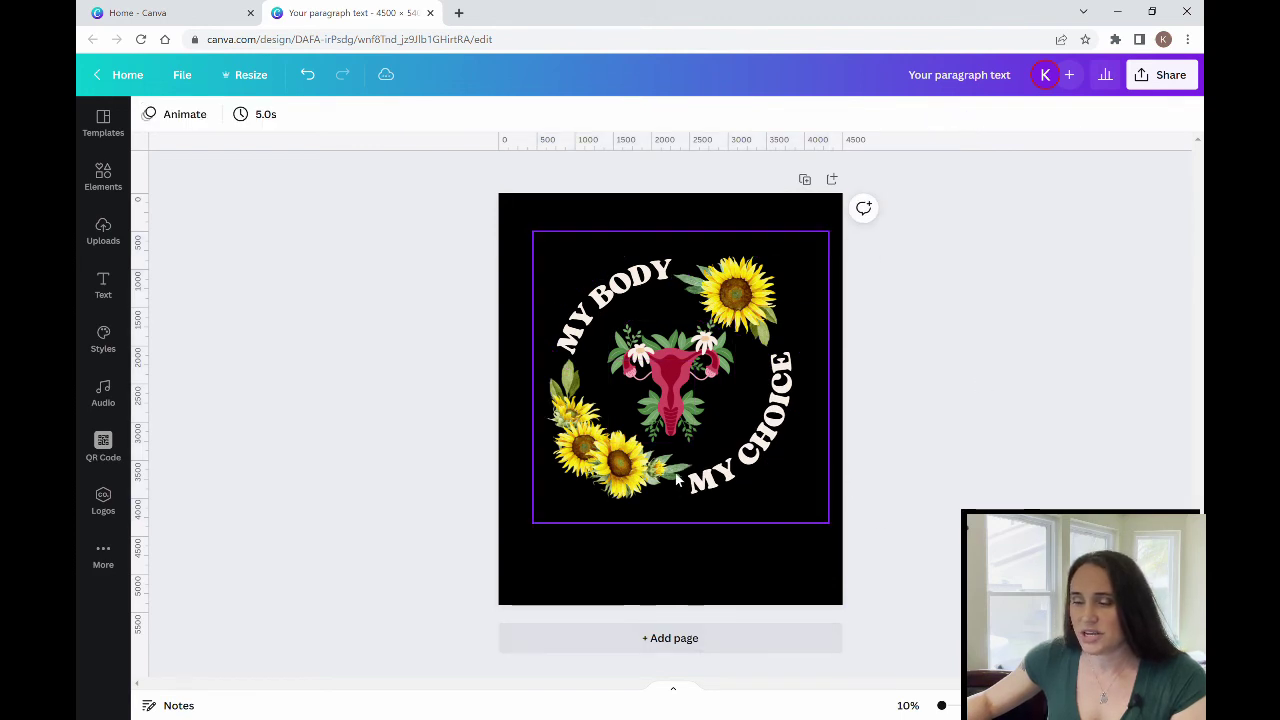
drag(680, 476, 678, 428)
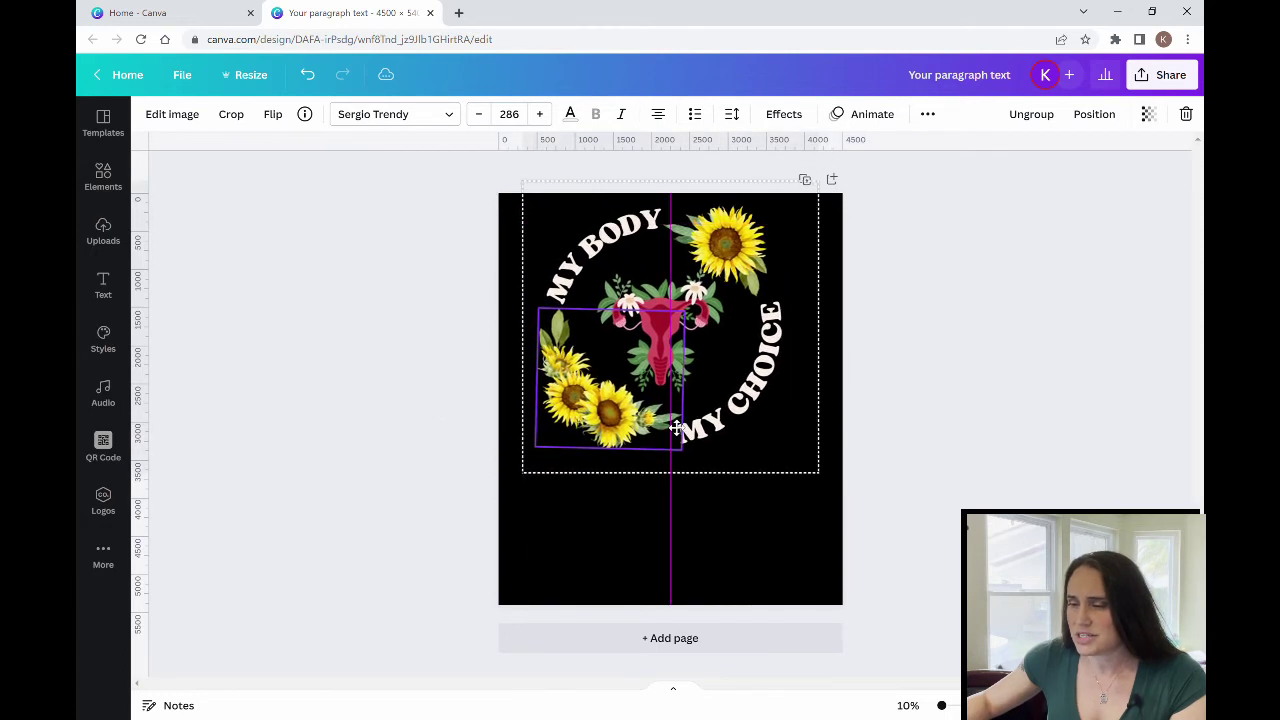